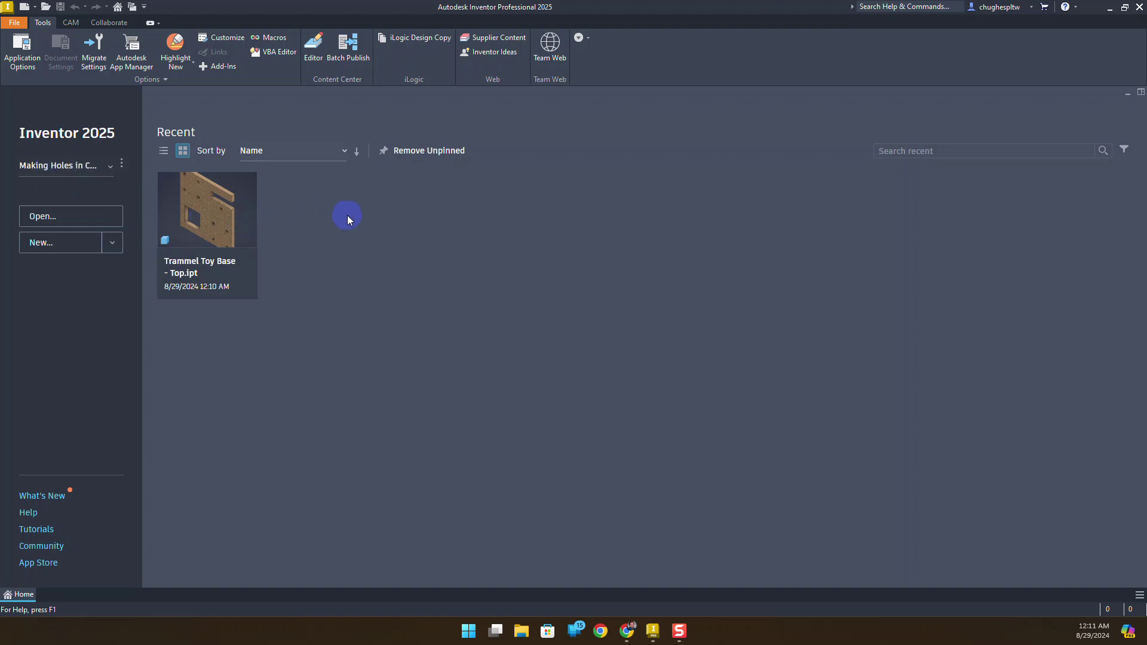
Create a new part file from the Standard.ipt template.
click(63, 242)
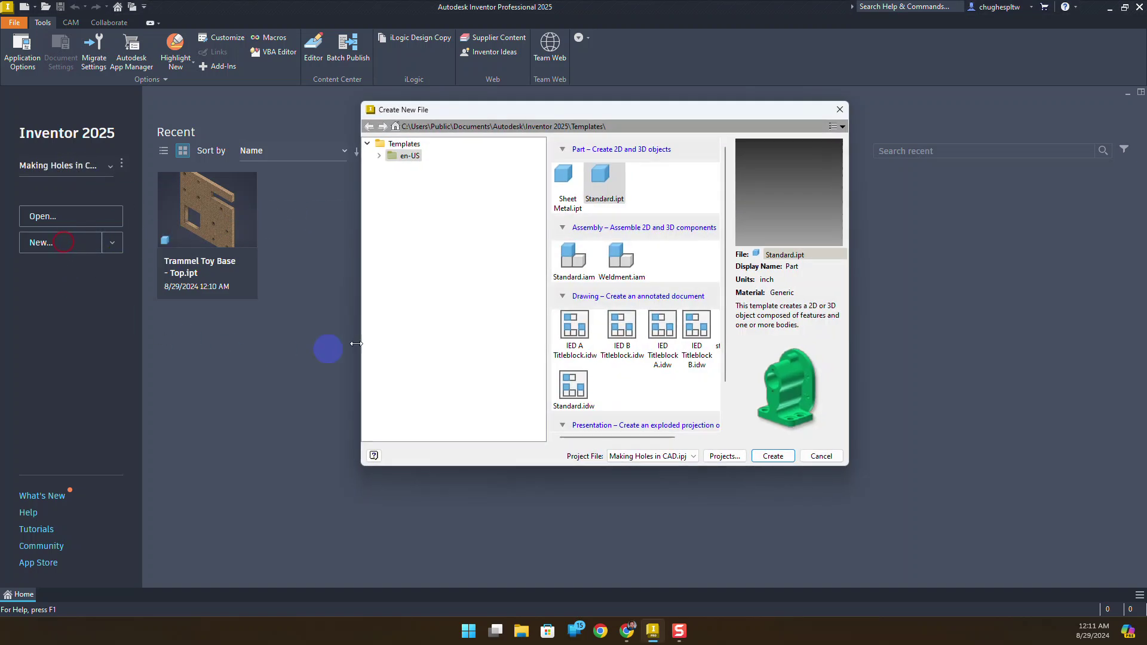
click(602, 181)
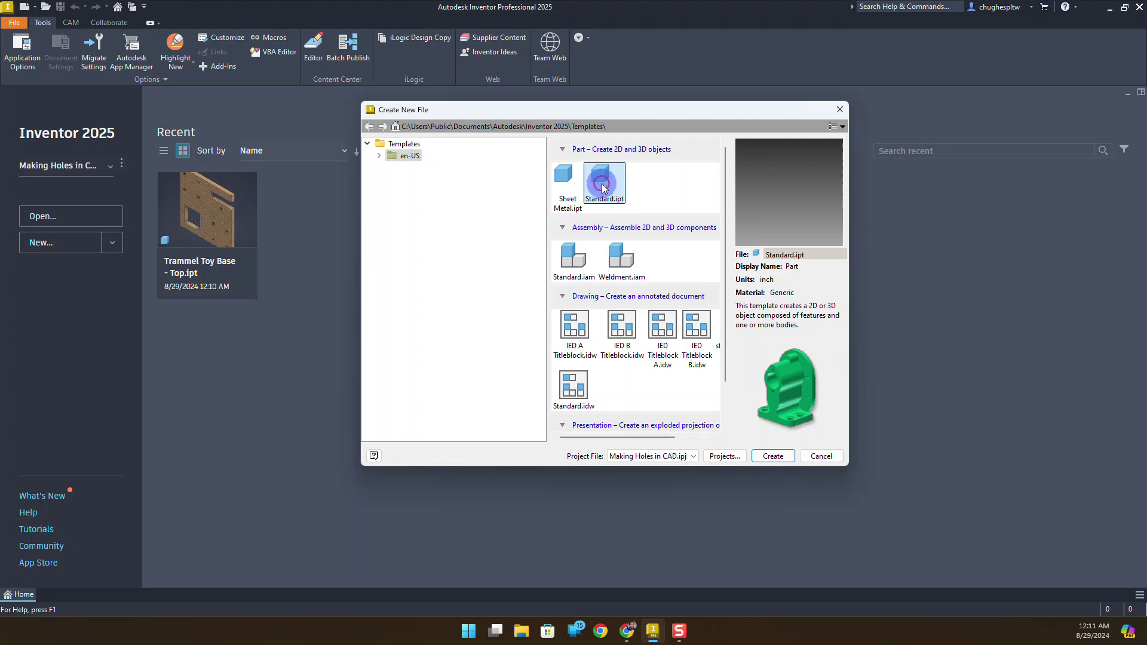
click(773, 456)
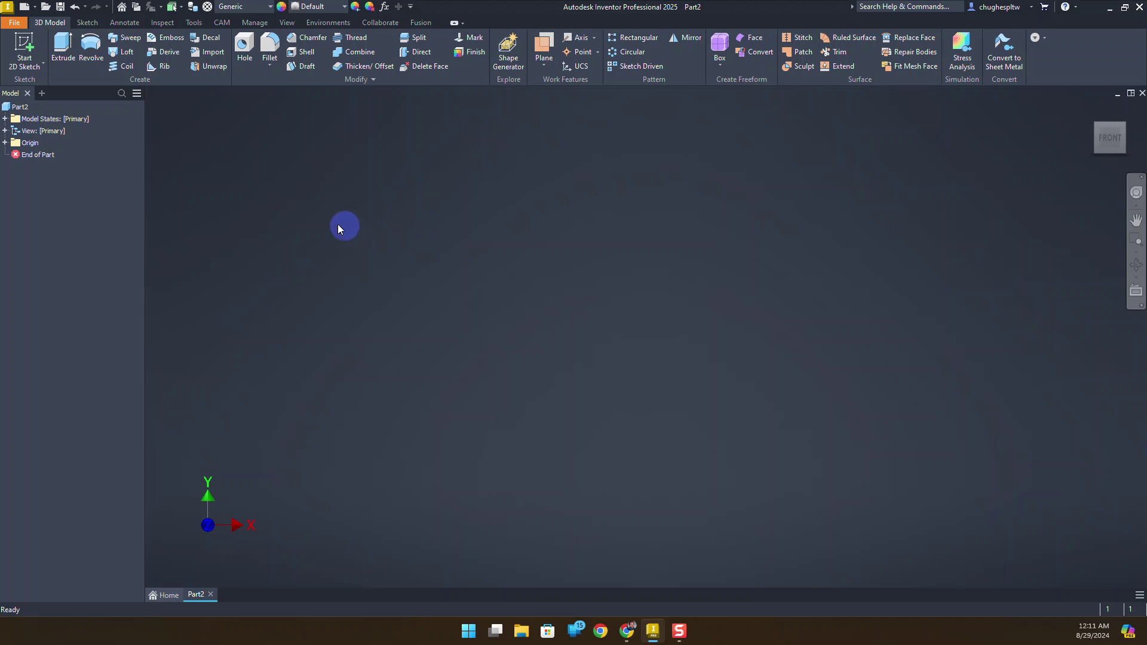
Sketch a 4.25 by 4.25 in two-point center rectangle centered on the origin on the front plane, and finish the sketch.
click(27, 51)
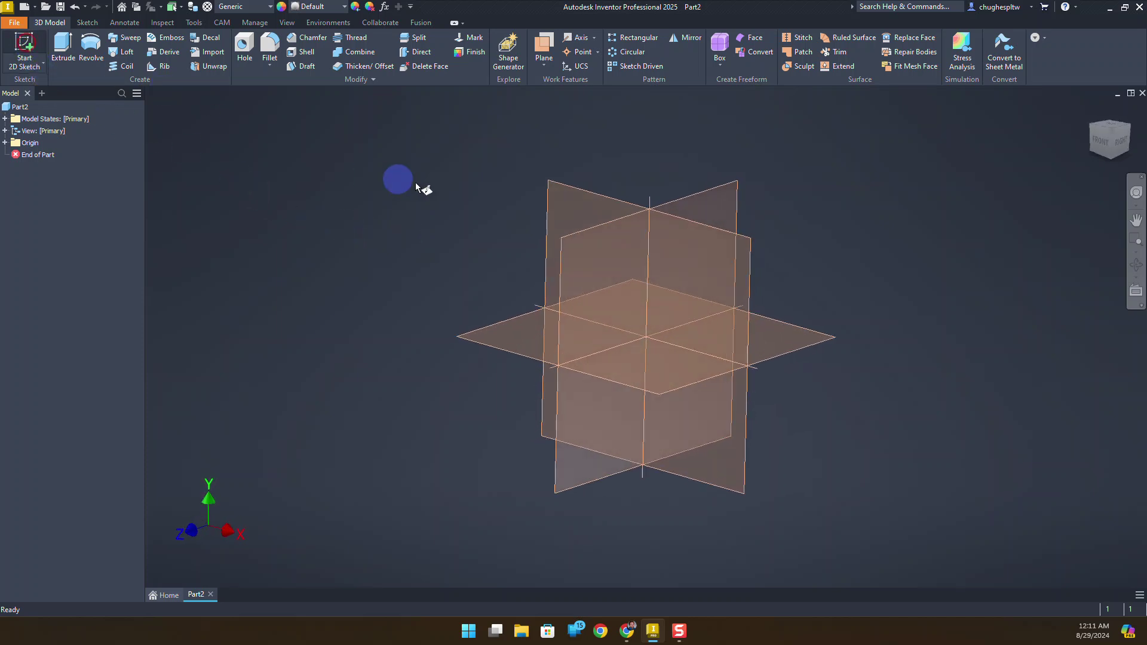
click(589, 188)
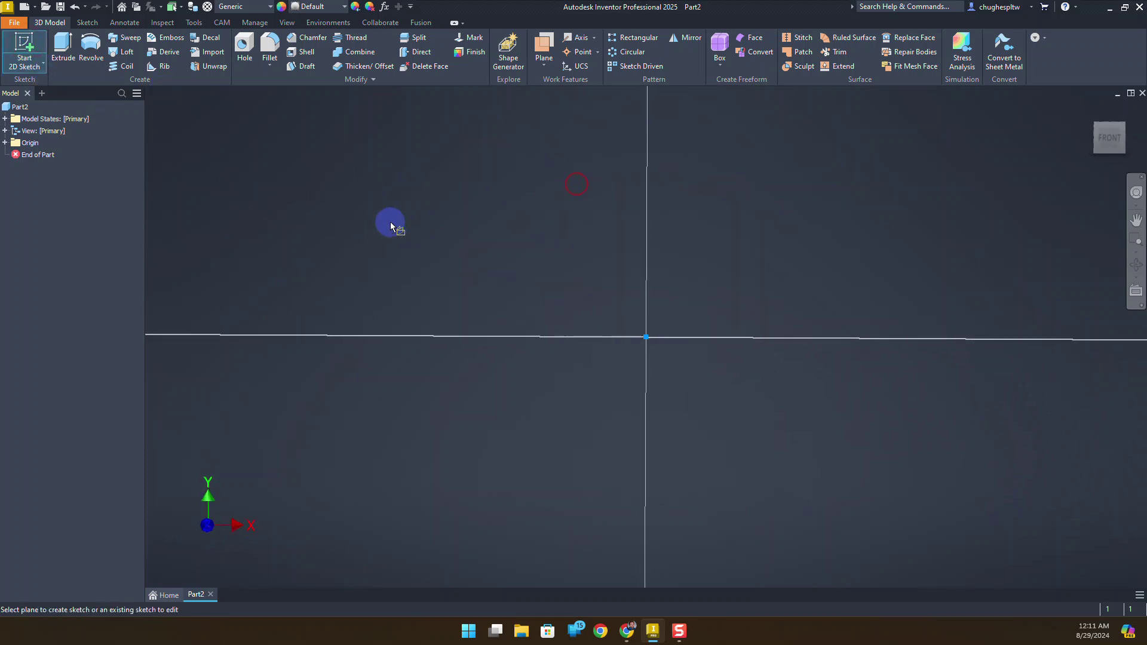
click(149, 65)
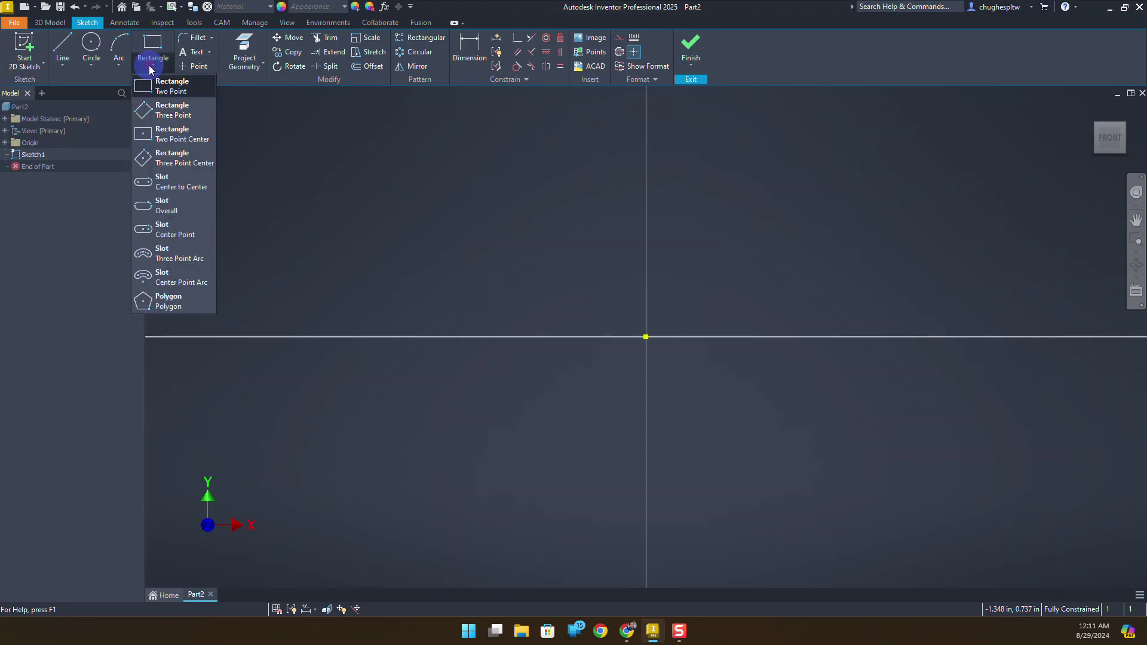
click(177, 135)
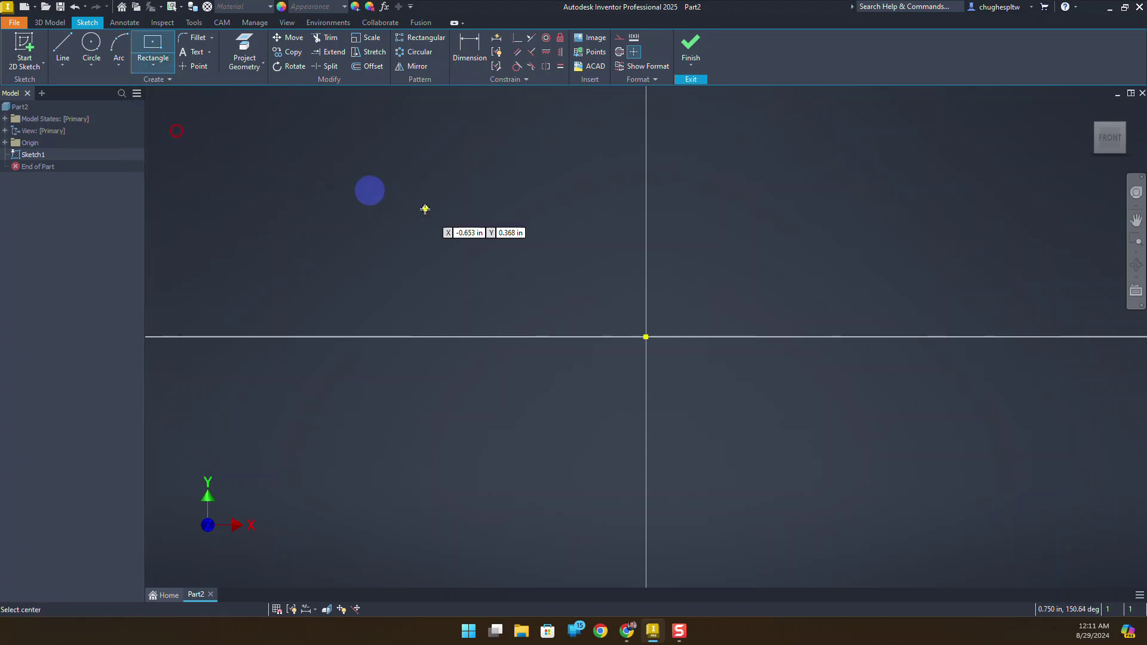
click(645, 336)
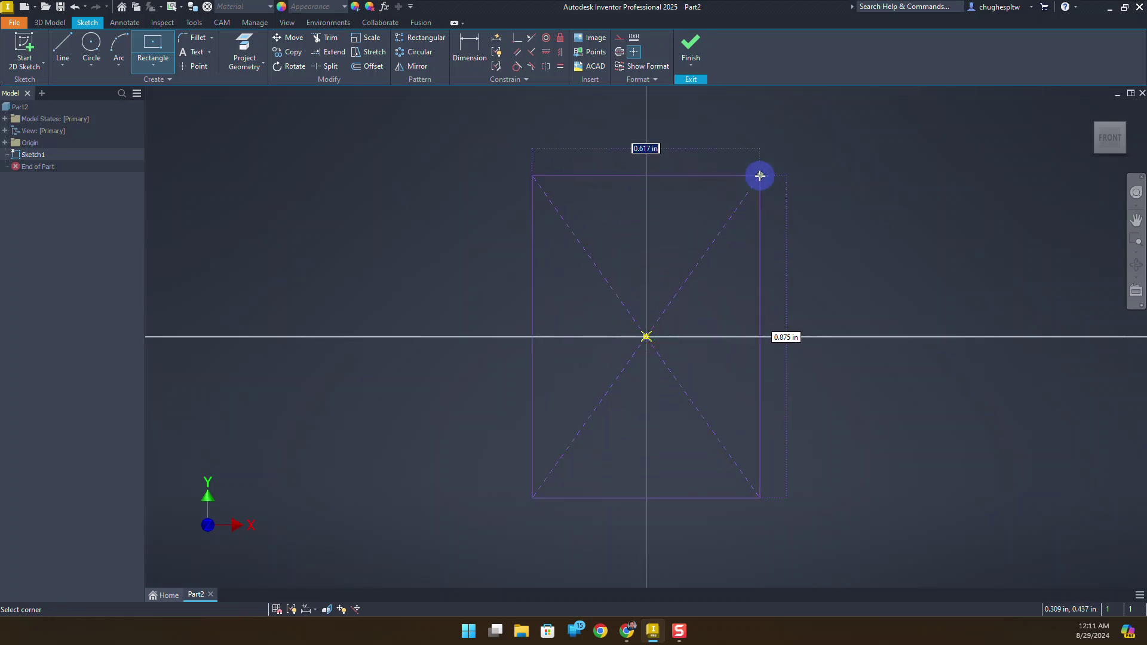
text(4)
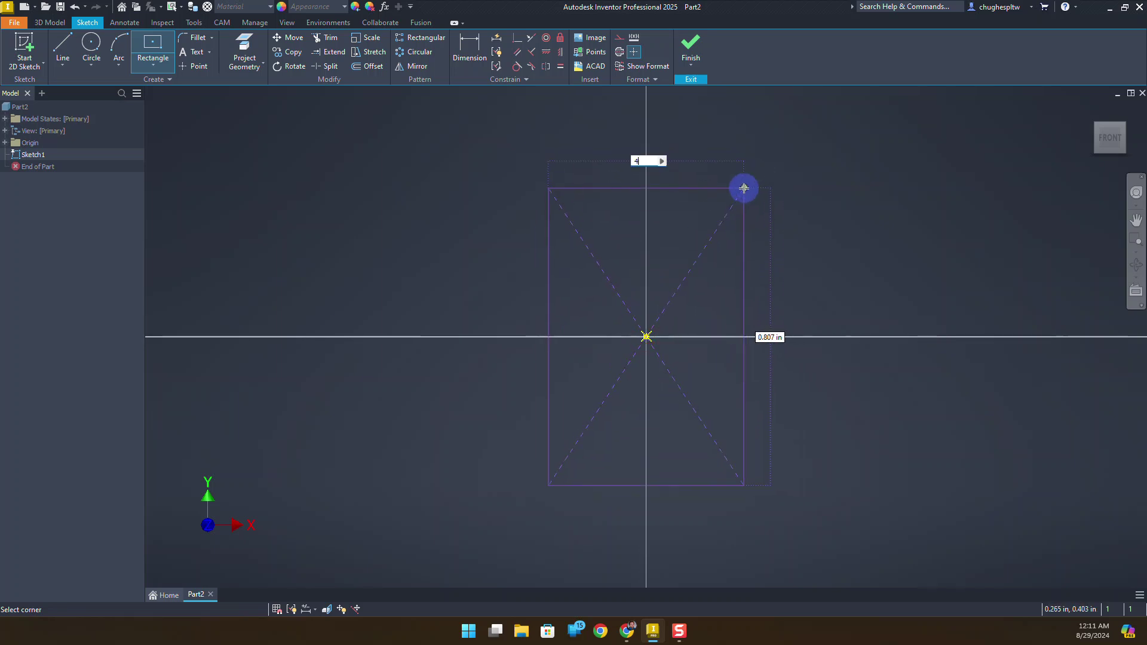
text(.25)
key(Tab)
text(4.2)
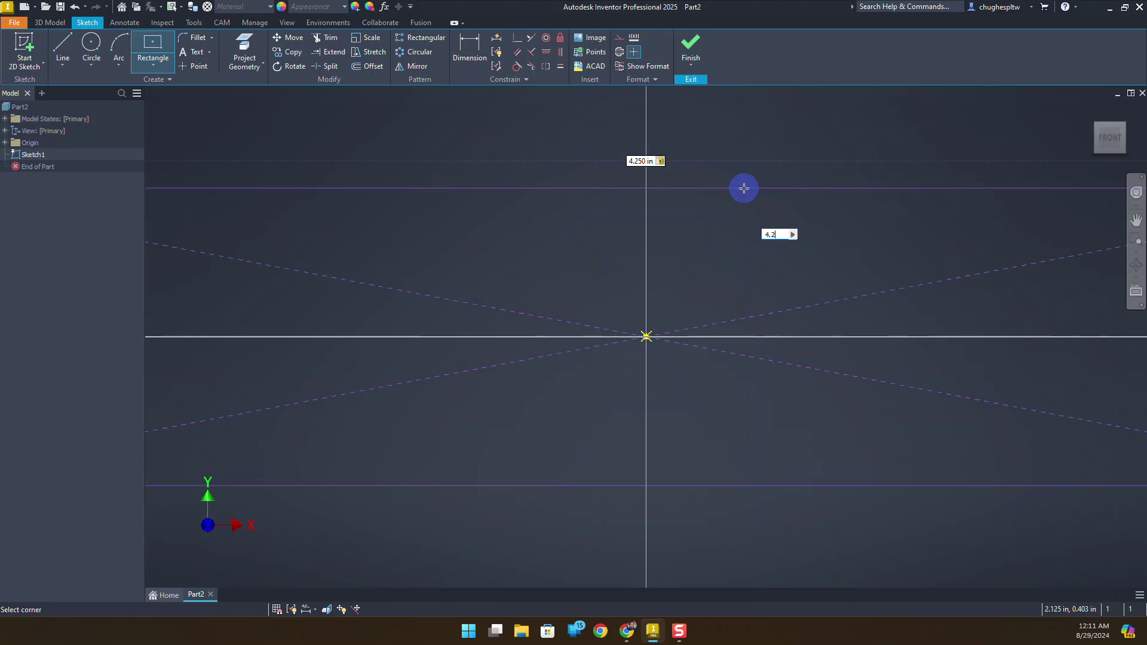
key(Return)
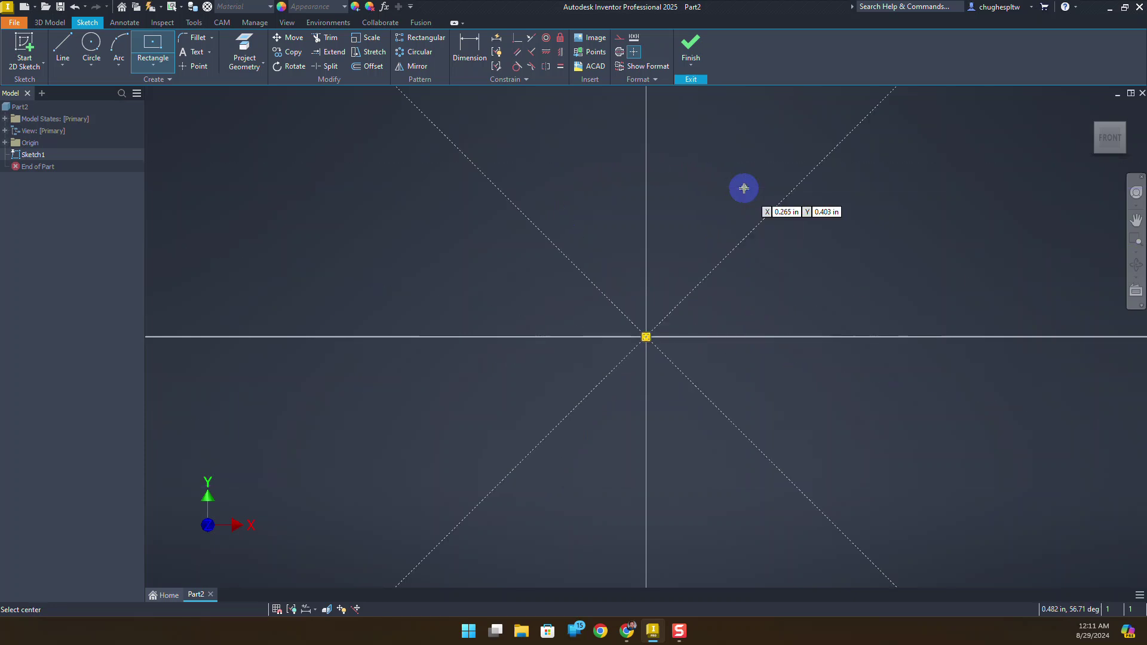
scroll(659, 288, up, 2)
scroll(658, 288, down, 3)
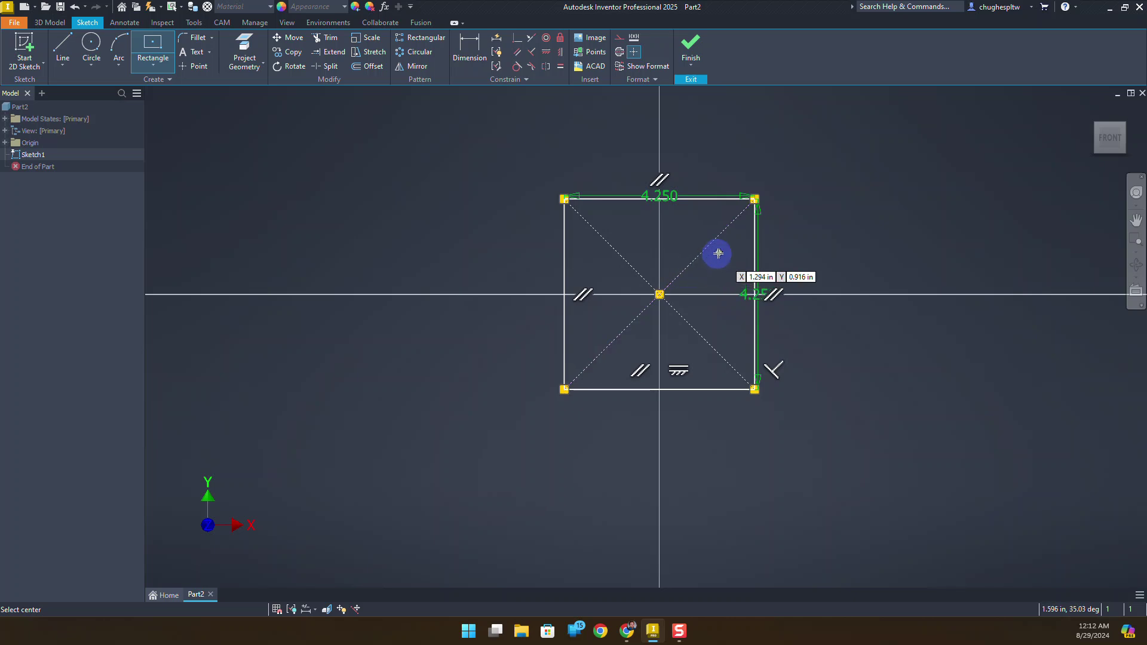
middle_drag(717, 253, 656, 287)
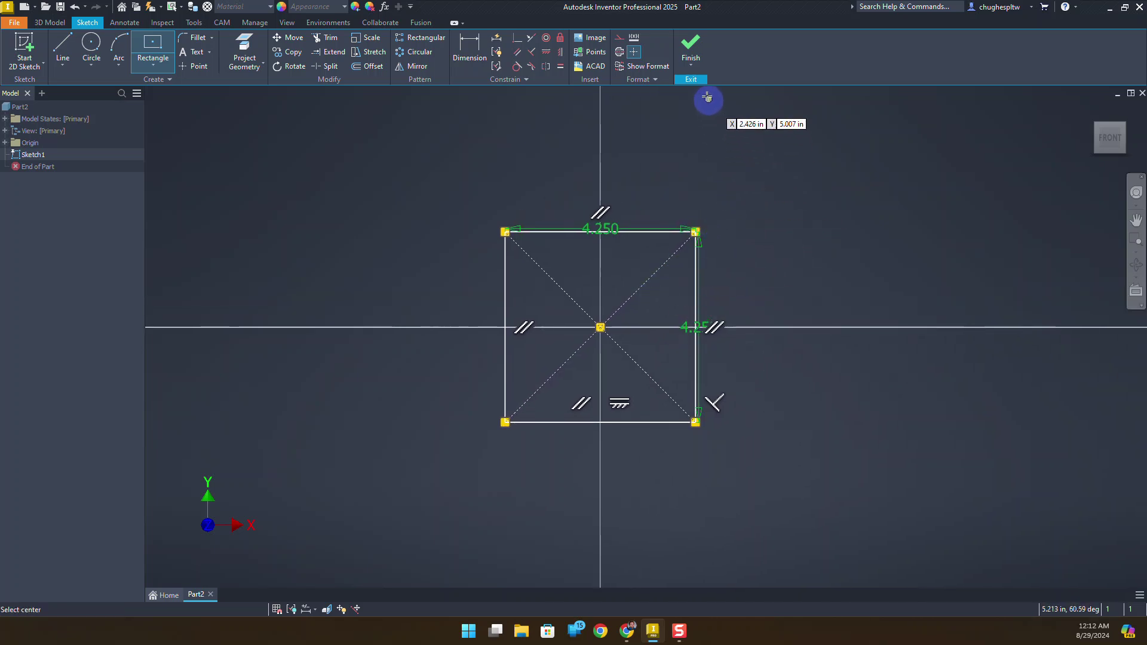
click(696, 47)
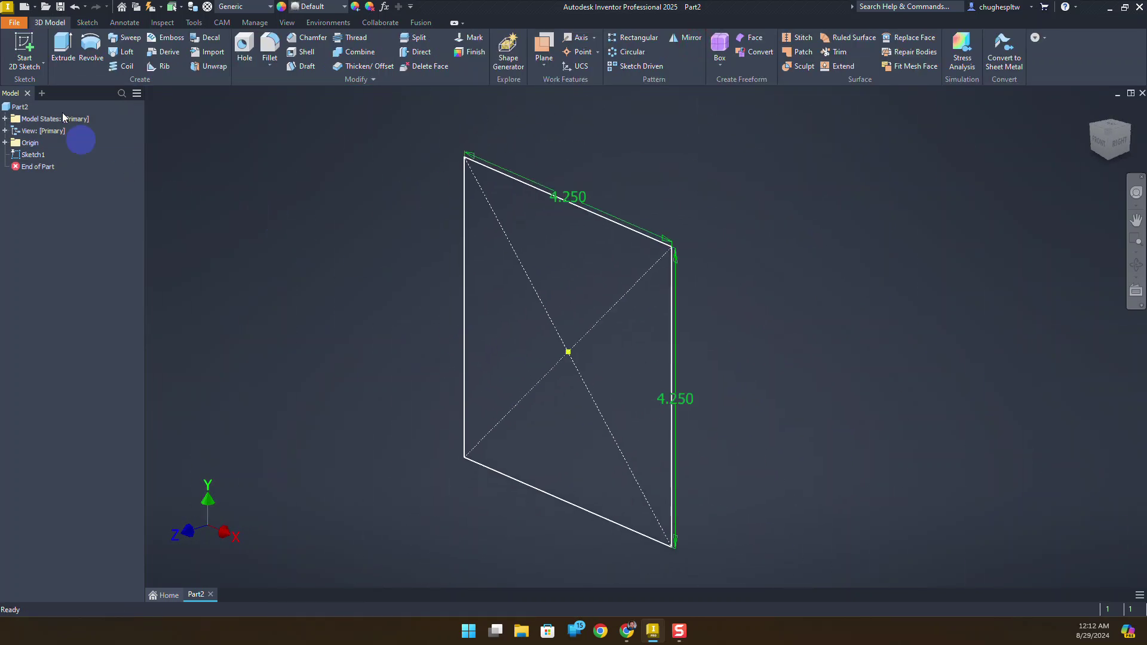
Extrude the square profile 0.25 in with the direction flipped to behind the sketch plane.
click(62, 46)
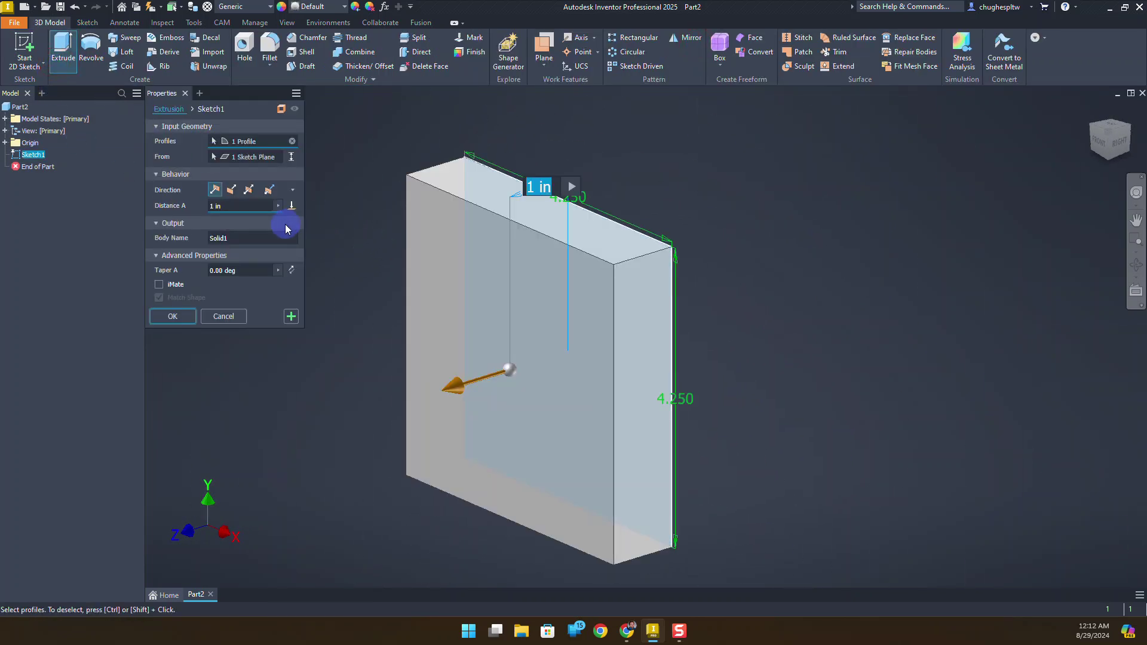
click(231, 189)
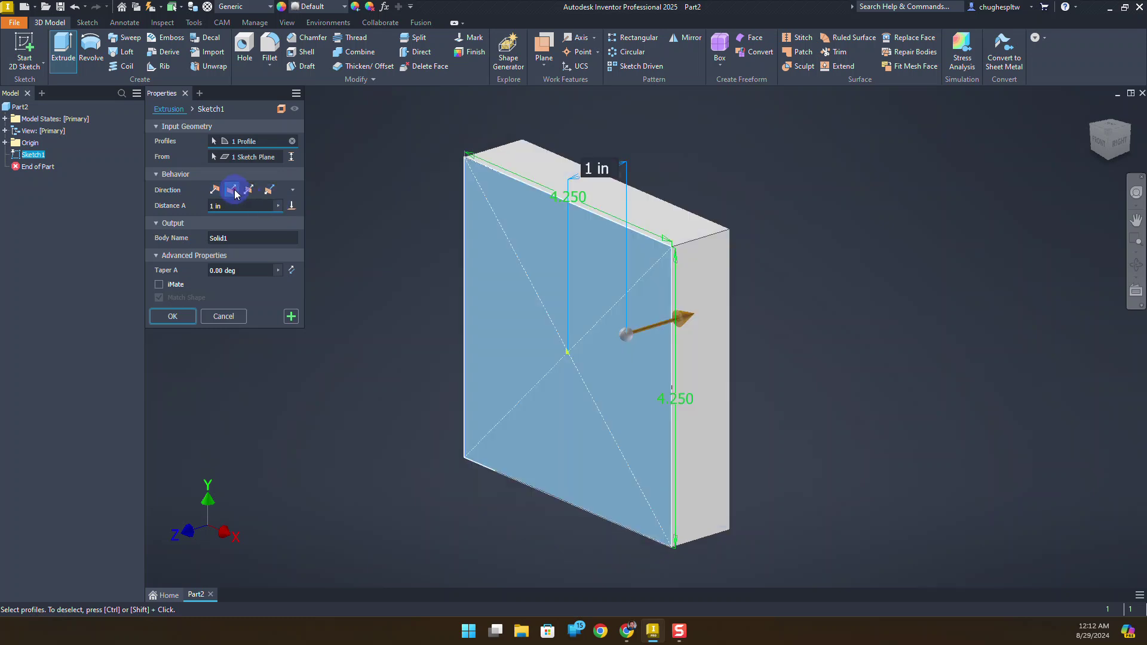
text(0.25)
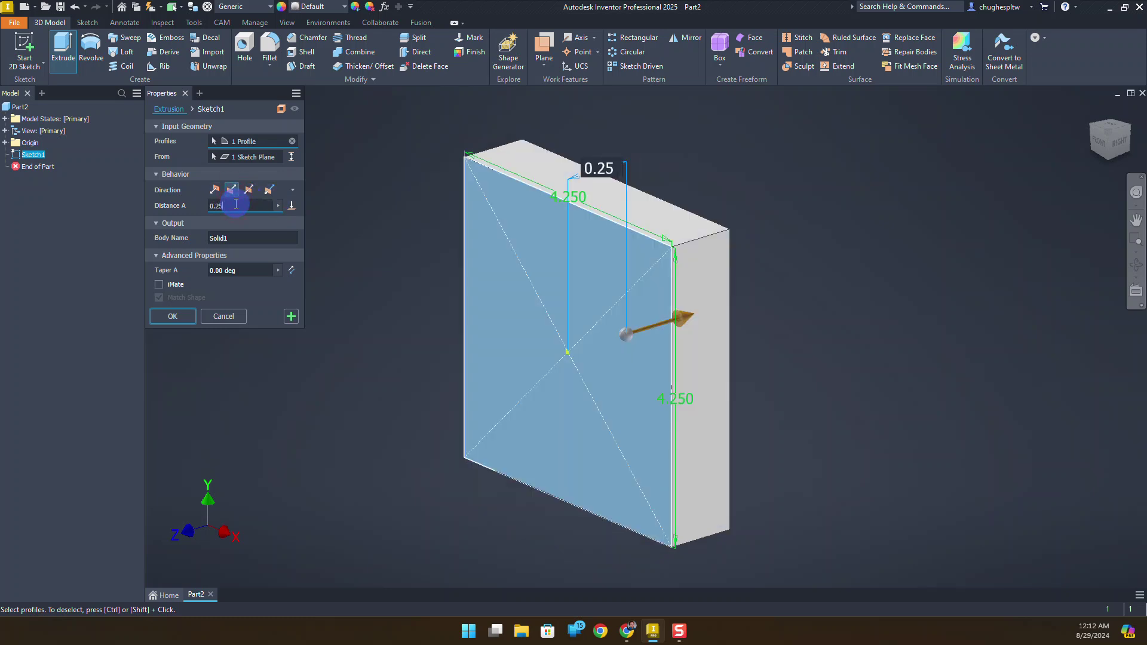
click(174, 316)
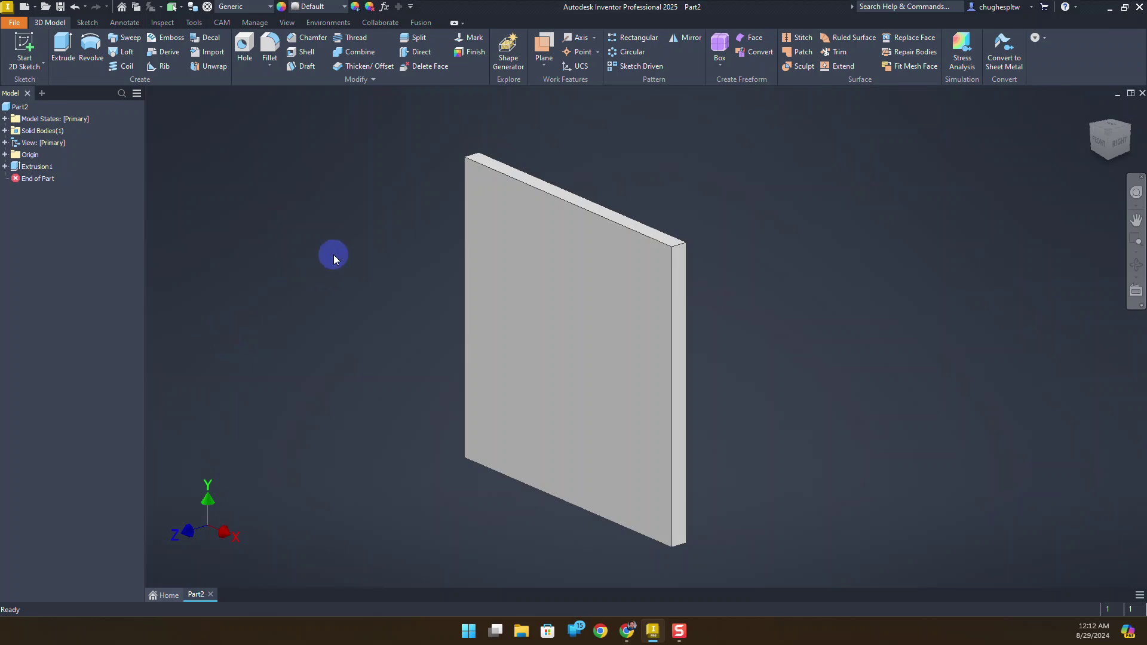
Start a sketch on the plate's front face and draw a six-sided polygon near the face's upper-left corner.
click(1092, 109)
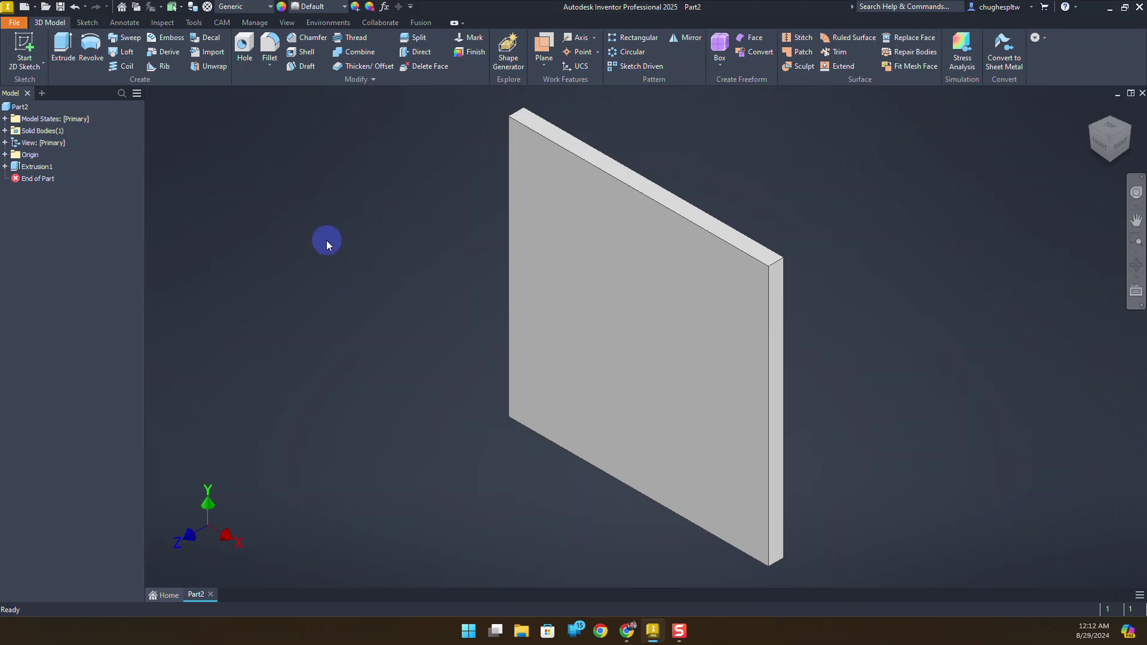
click(30, 46)
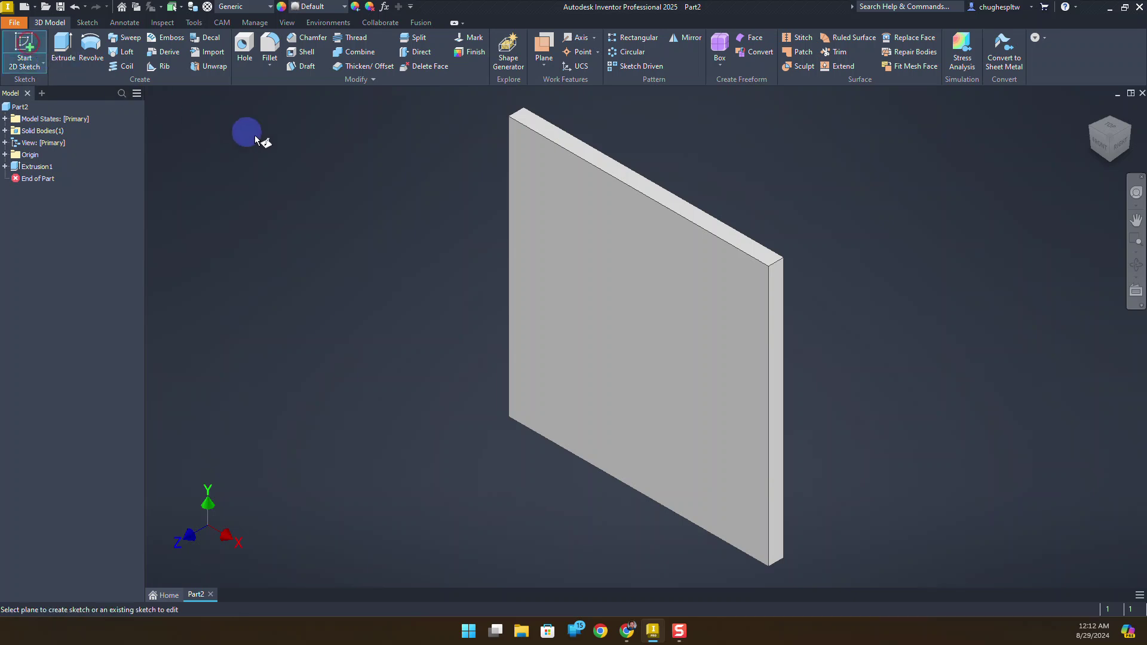
click(529, 250)
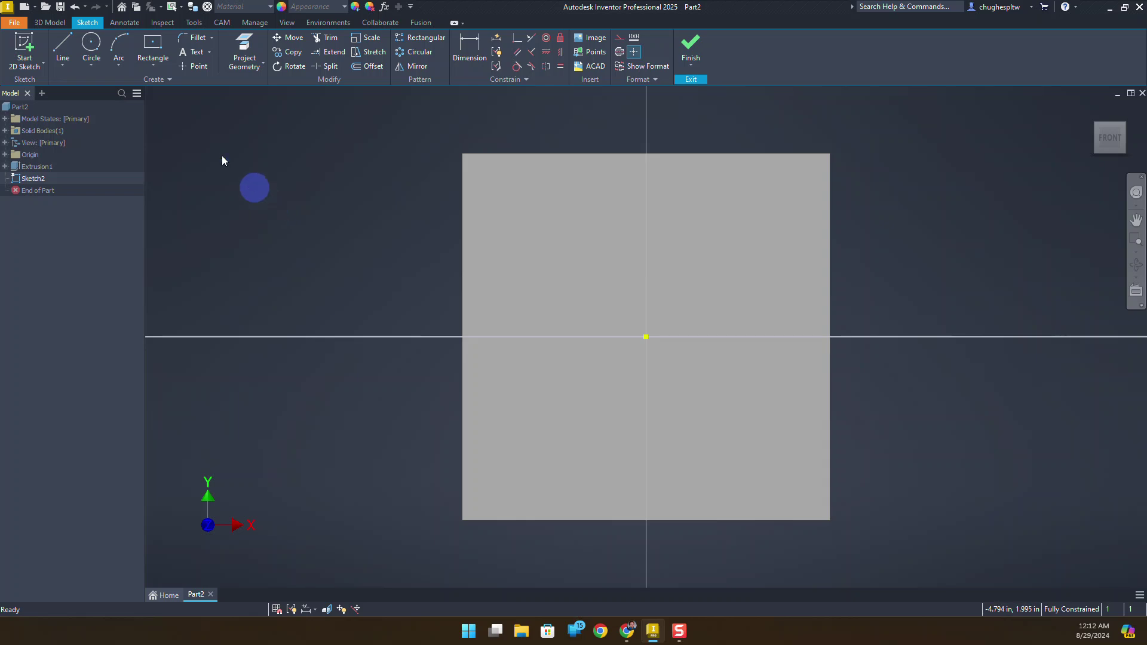
click(153, 67)
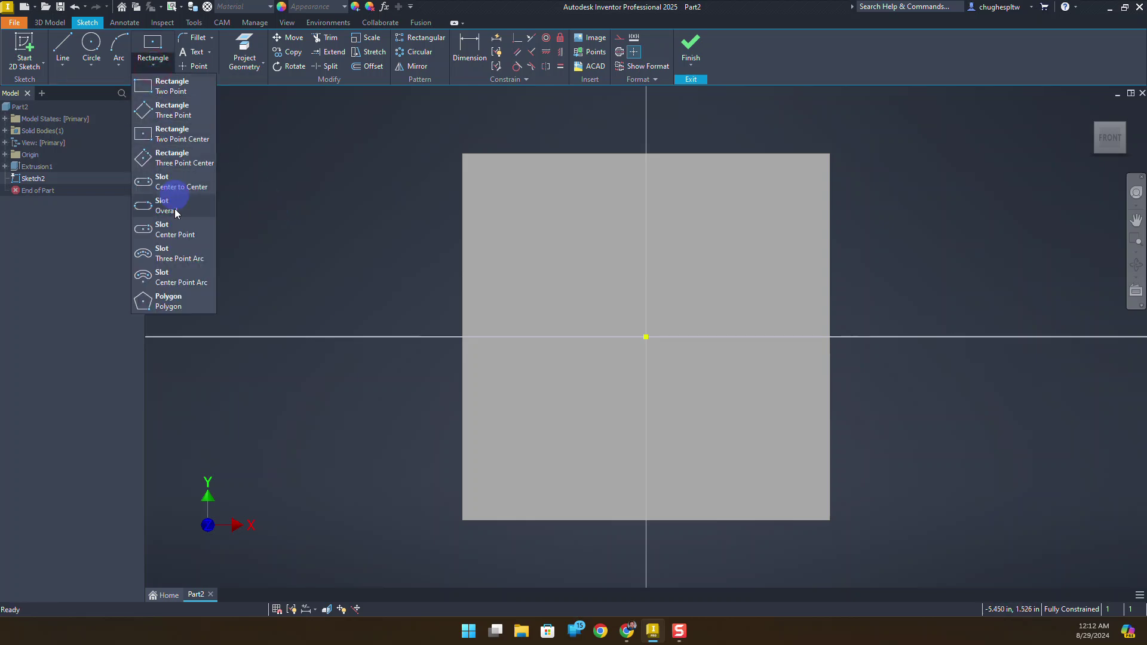
click(176, 301)
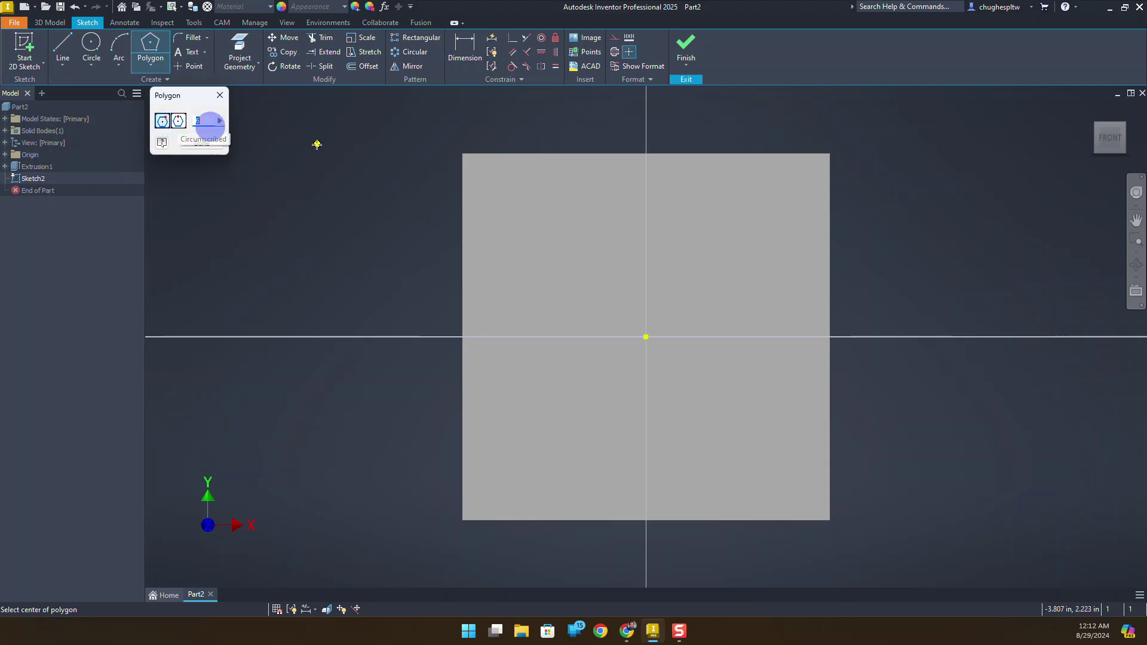
text(6)
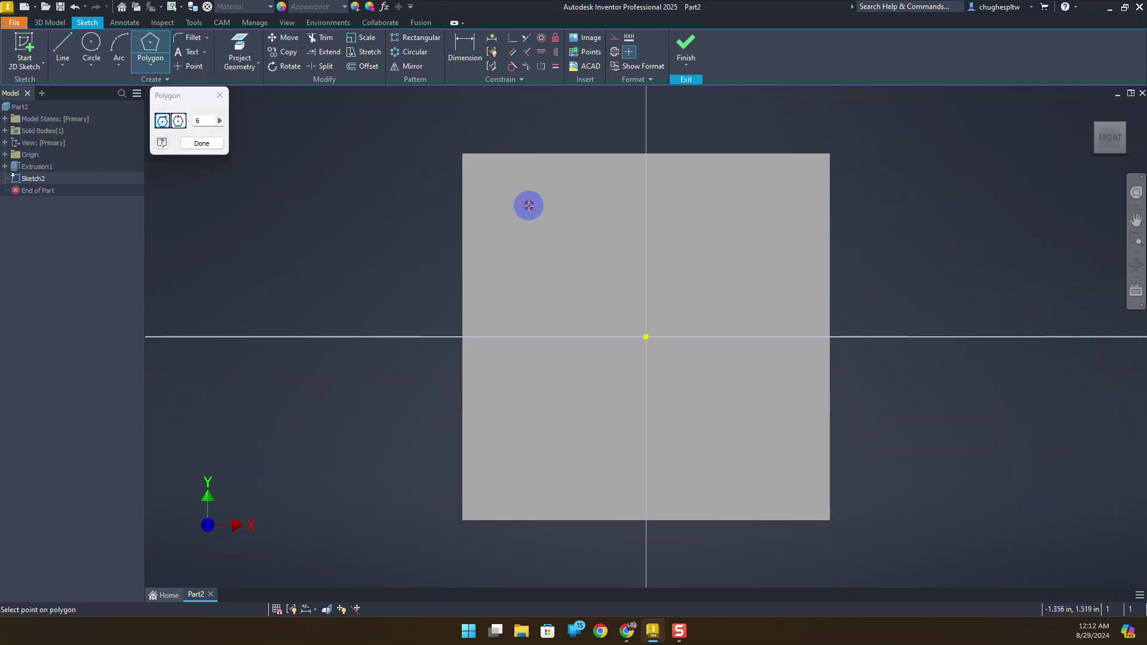
click(529, 206)
scroll(544, 185, up, 2)
scroll(544, 187, down, 2)
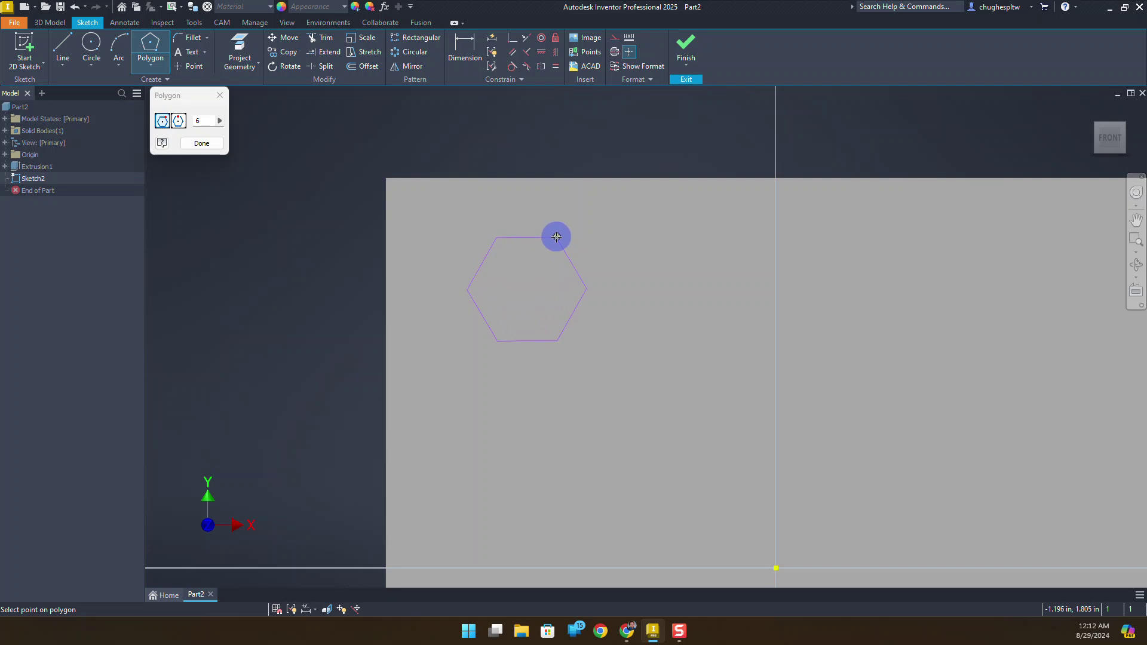
click(556, 237)
Draw a second six-sided polygon near the plate's upper edge, just right of the vertical centerline.
middle_drag(657, 262, 436, 254)
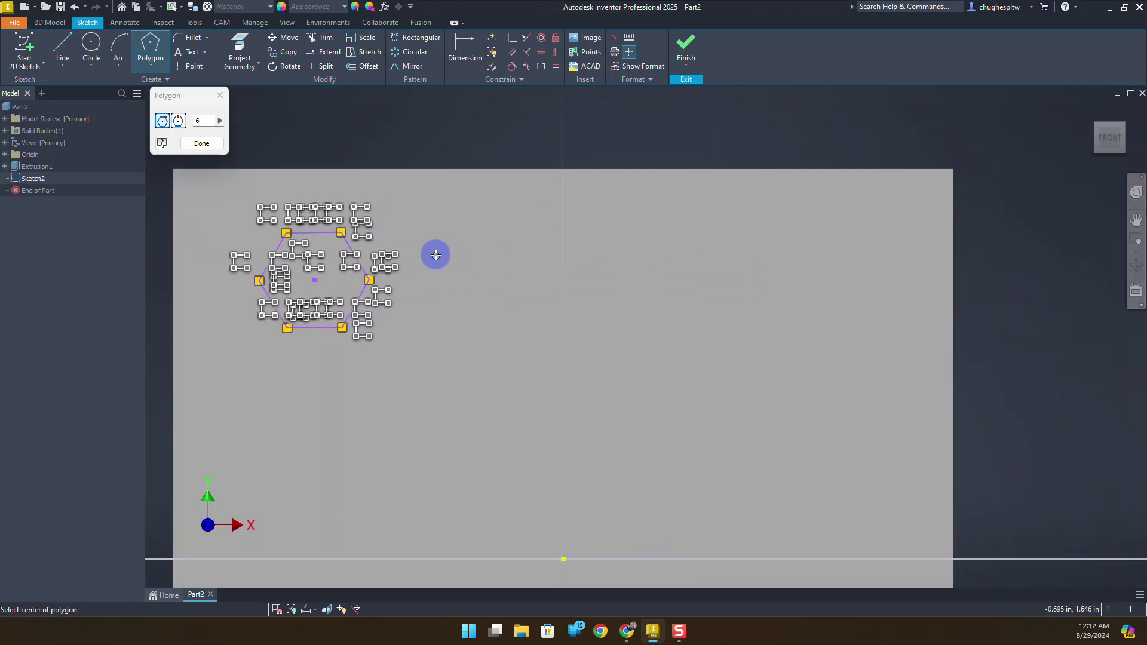
click(590, 249)
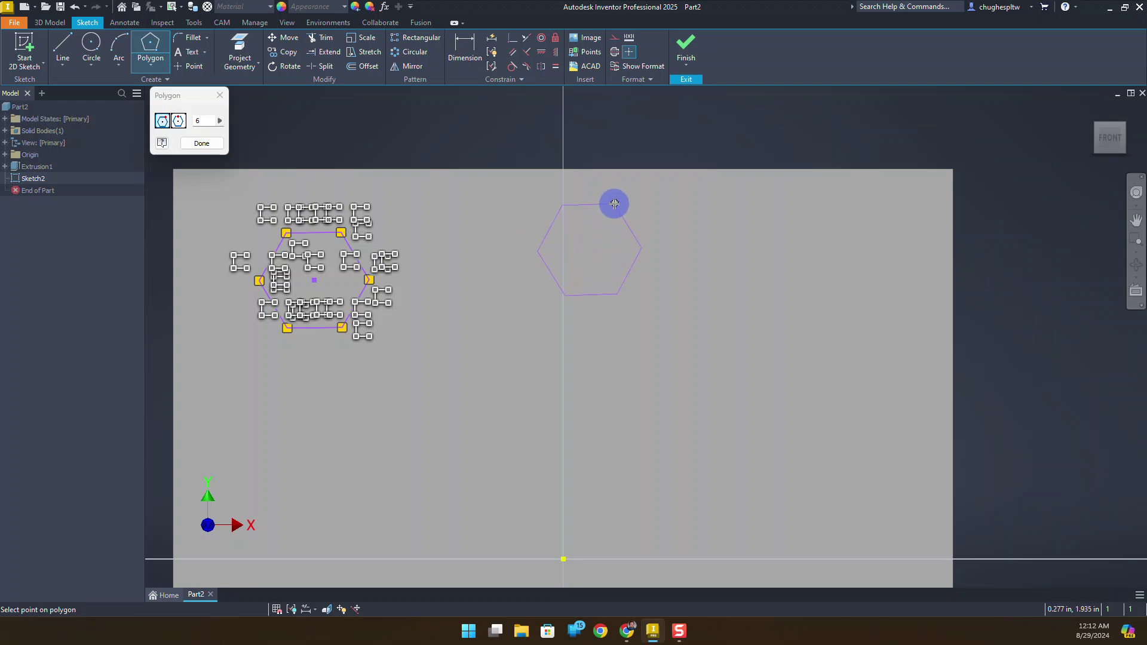
click(615, 204)
Draw two more six-sided polygons, one below center near the plate's right edge and one near the middle of its lower edge.
scroll(573, 299, down, 5)
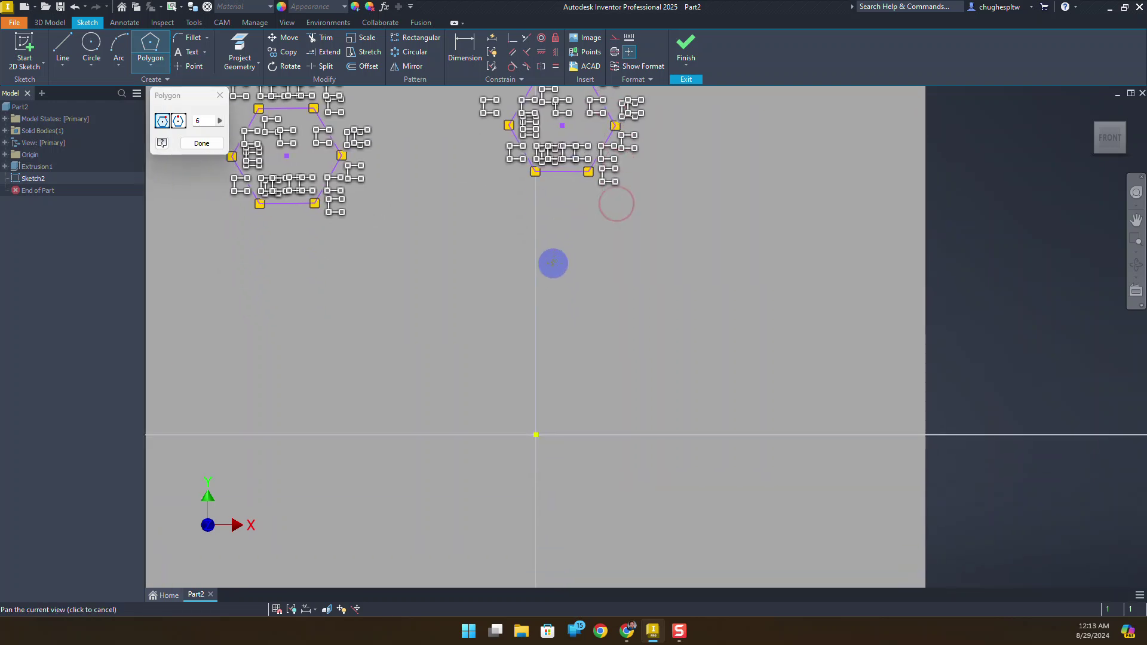
scroll(586, 469, up, 3)
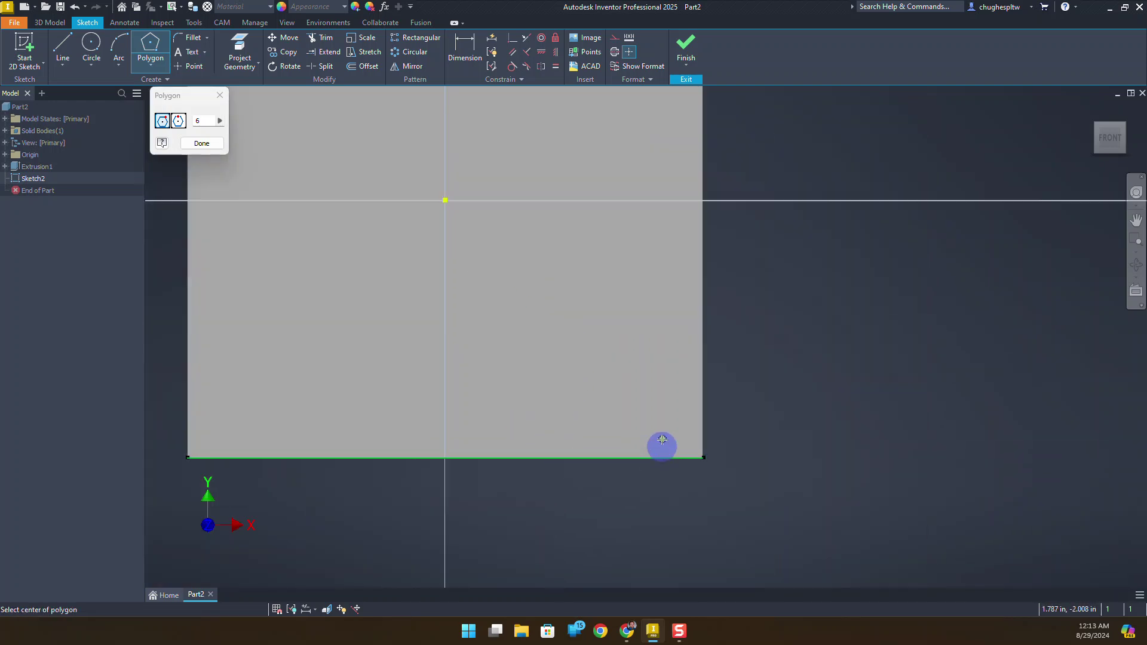
click(637, 299)
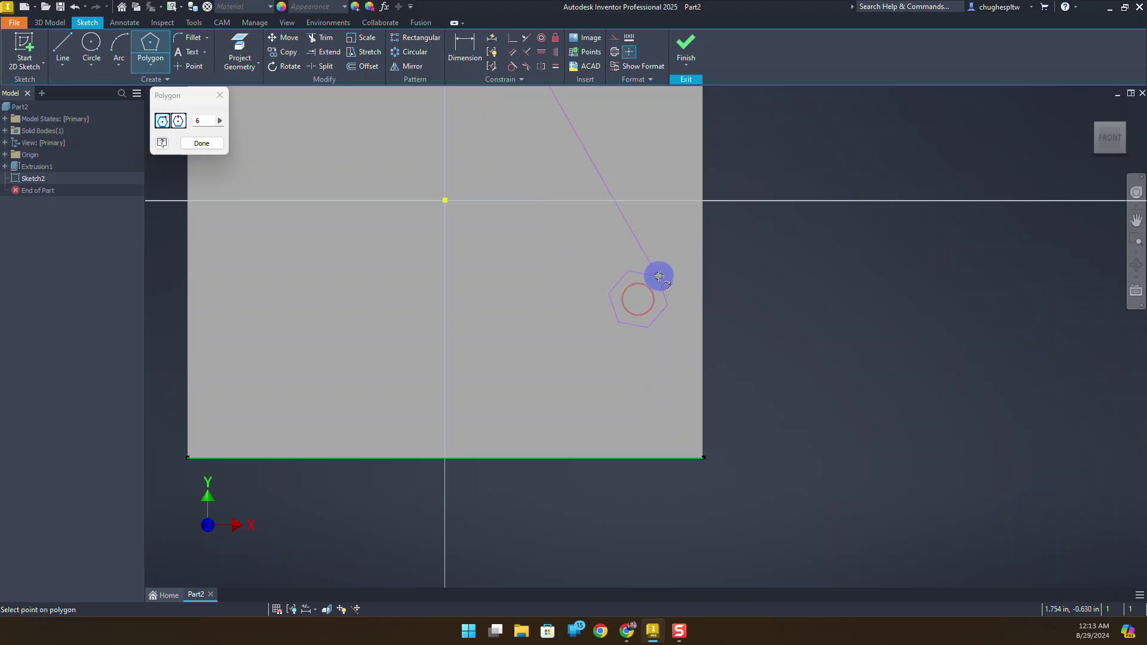
click(657, 273)
click(464, 413)
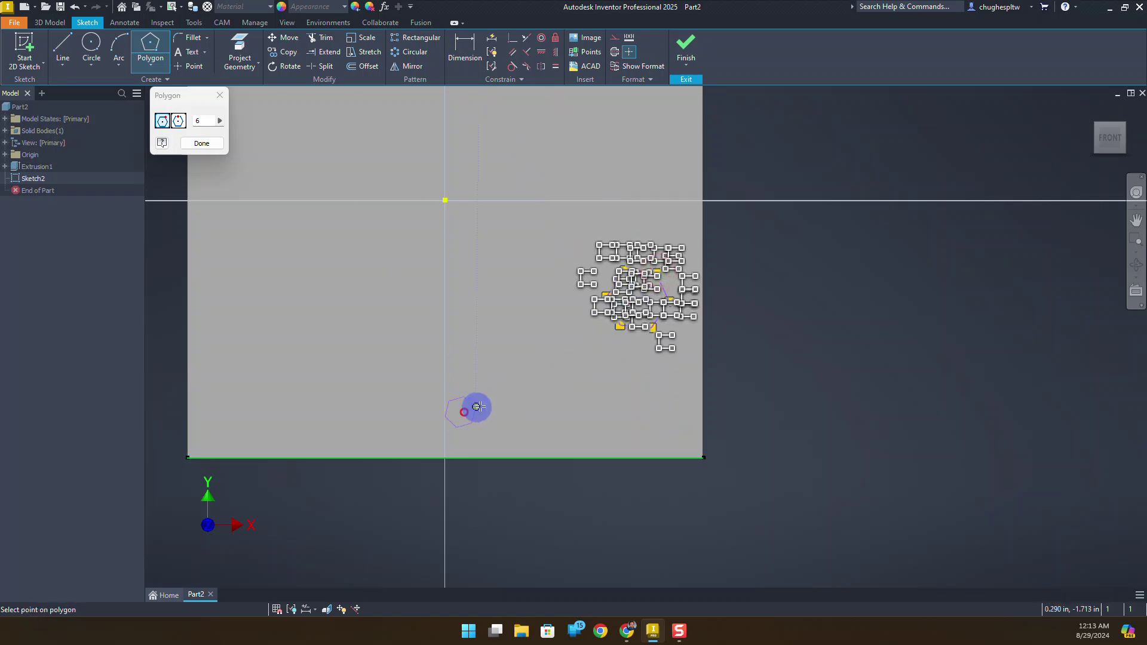
click(497, 410)
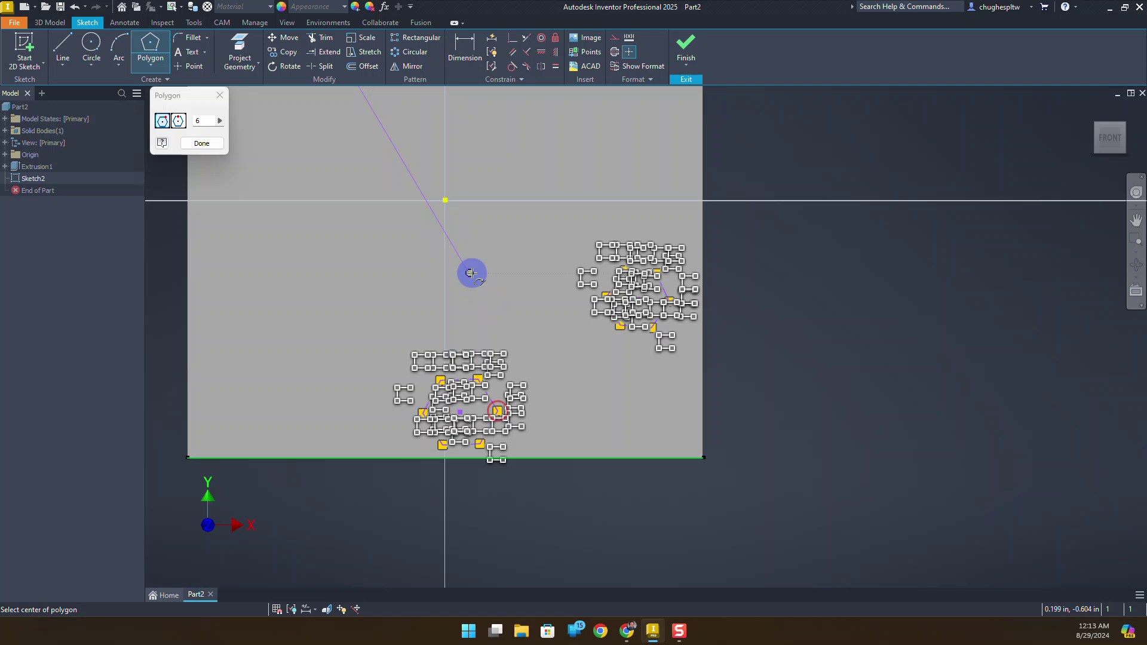
scroll(517, 321, down, 3)
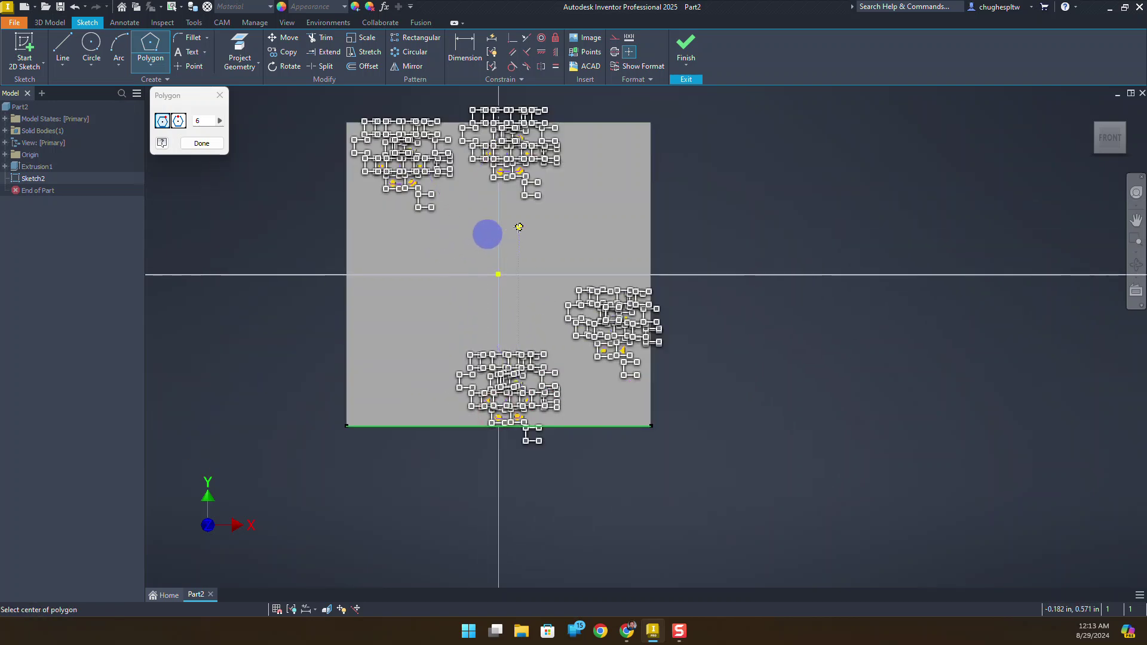
click(202, 143)
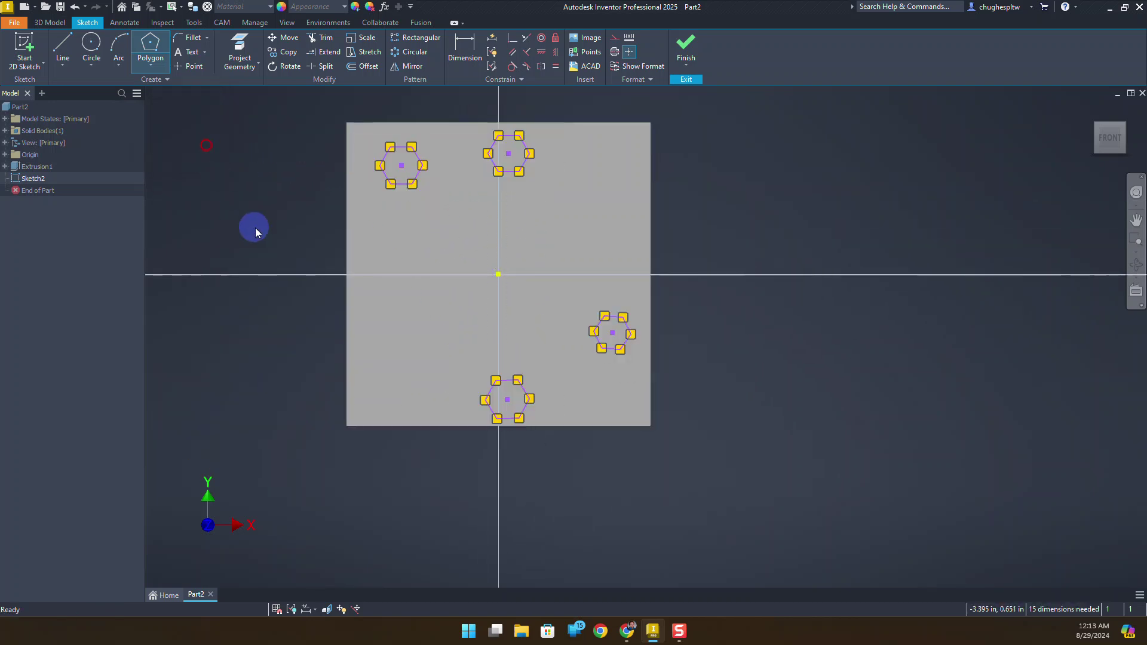
right_click(258, 166)
click(258, 166)
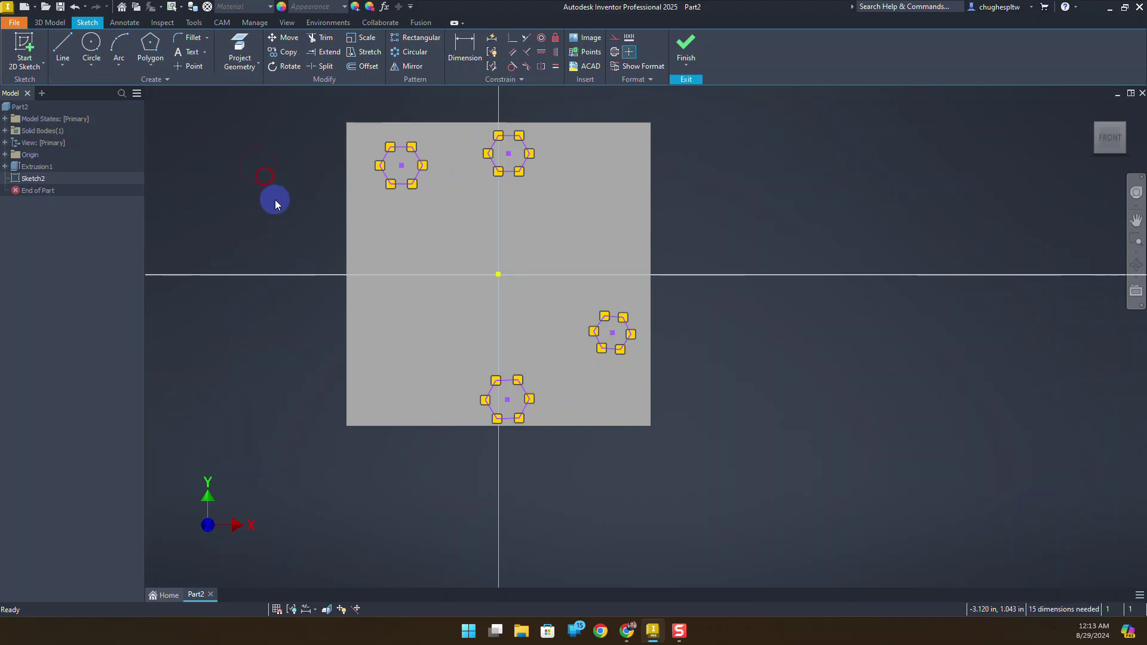
Apply a horizontal constraint to the top edge of each of the two hexagons near the plate's upper edge.
click(541, 53)
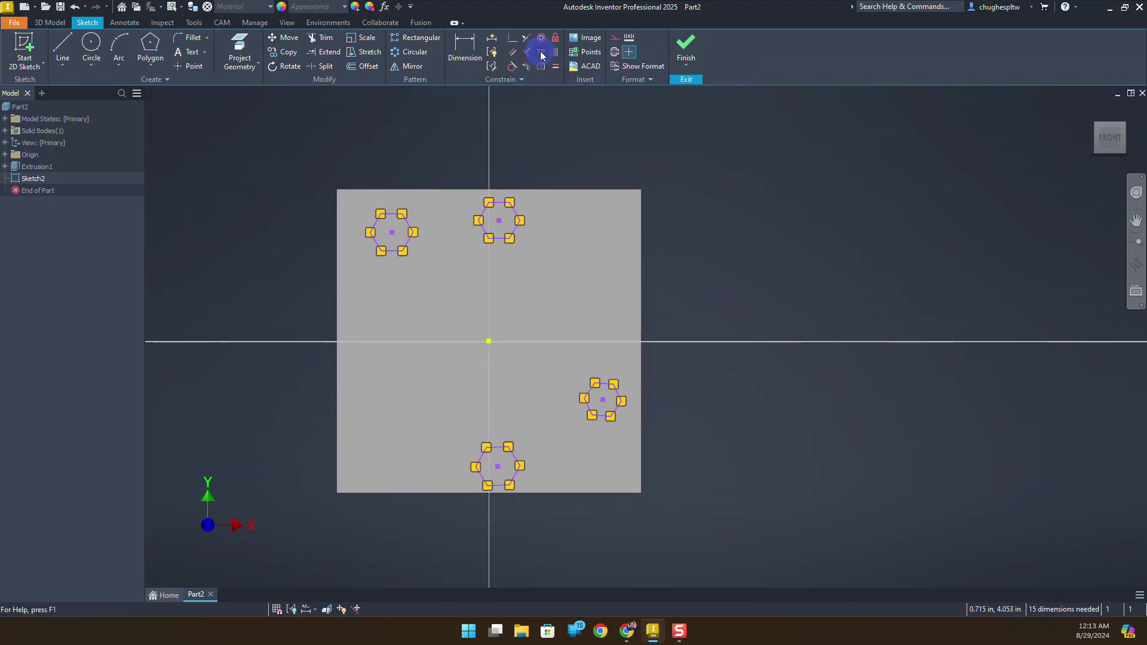
scroll(388, 207, down, 5)
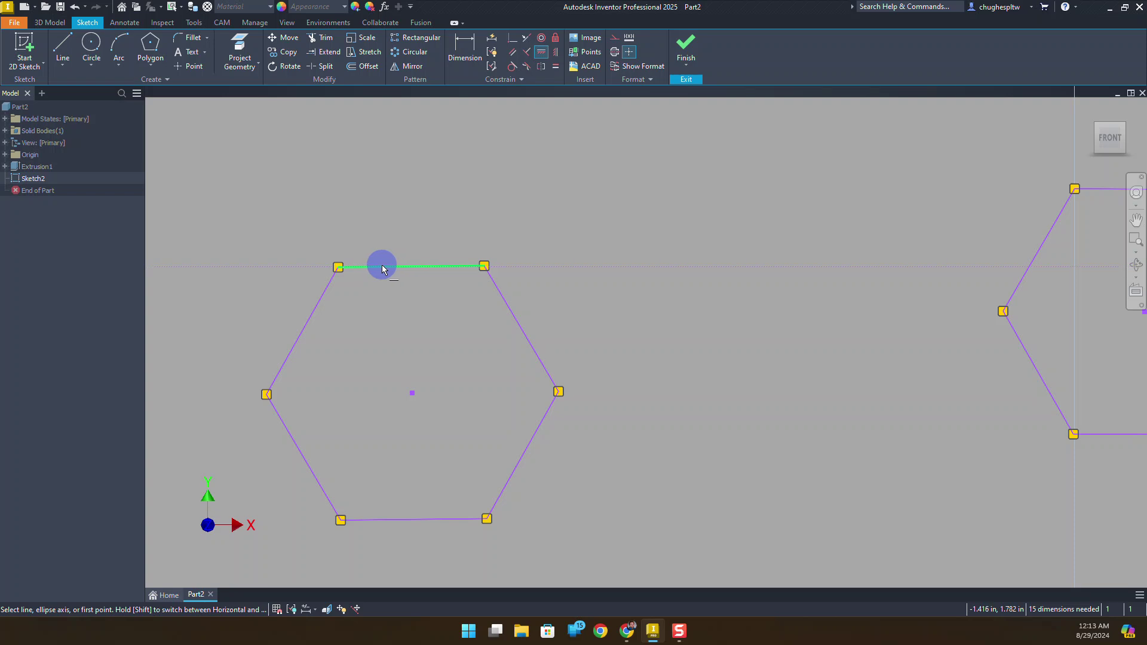
click(366, 266)
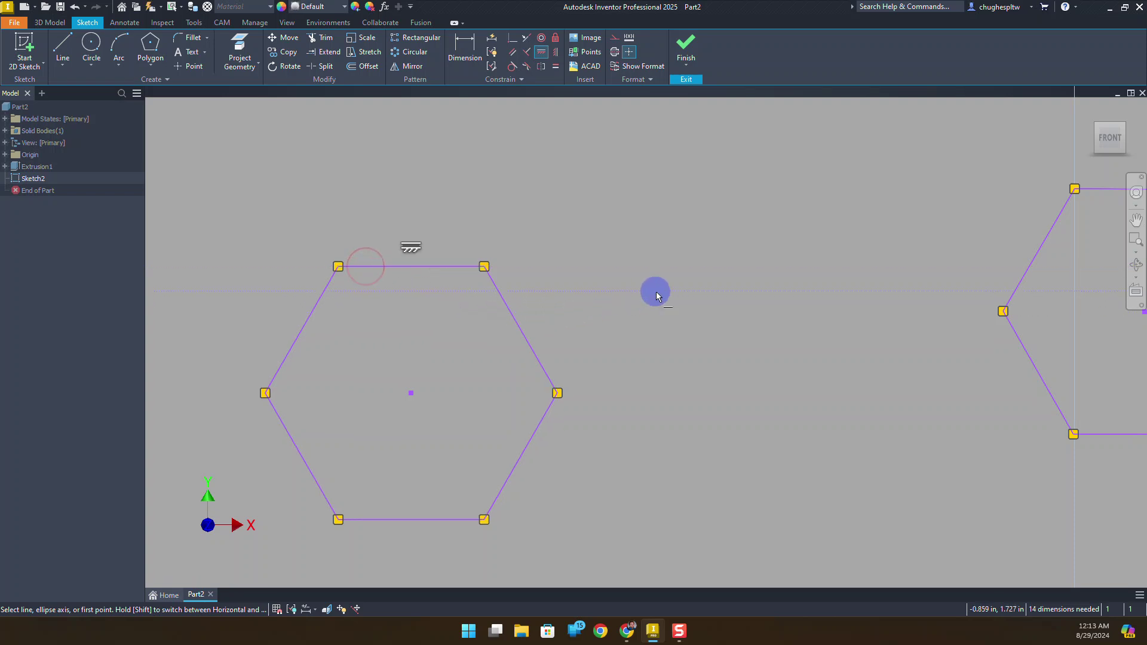
middle_drag(656, 292, 356, 332)
scroll(356, 332, down, 3)
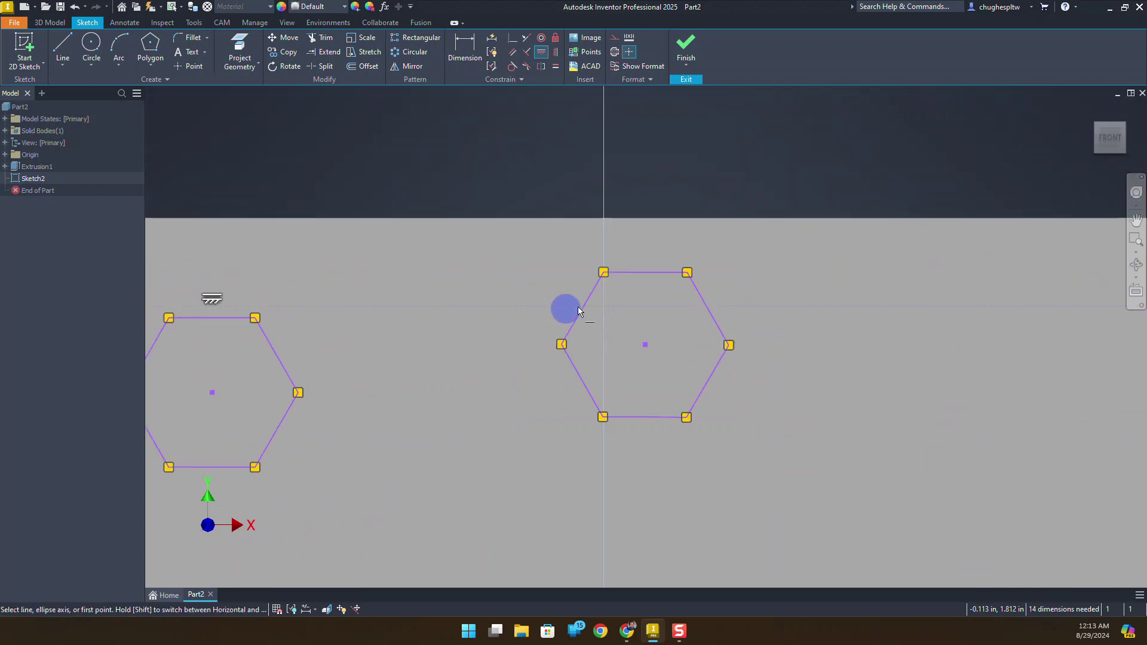
click(620, 280)
Constrain the top edges of the hexagons near the plate's right and lower edges to horizontal.
scroll(458, 331, down, 4)
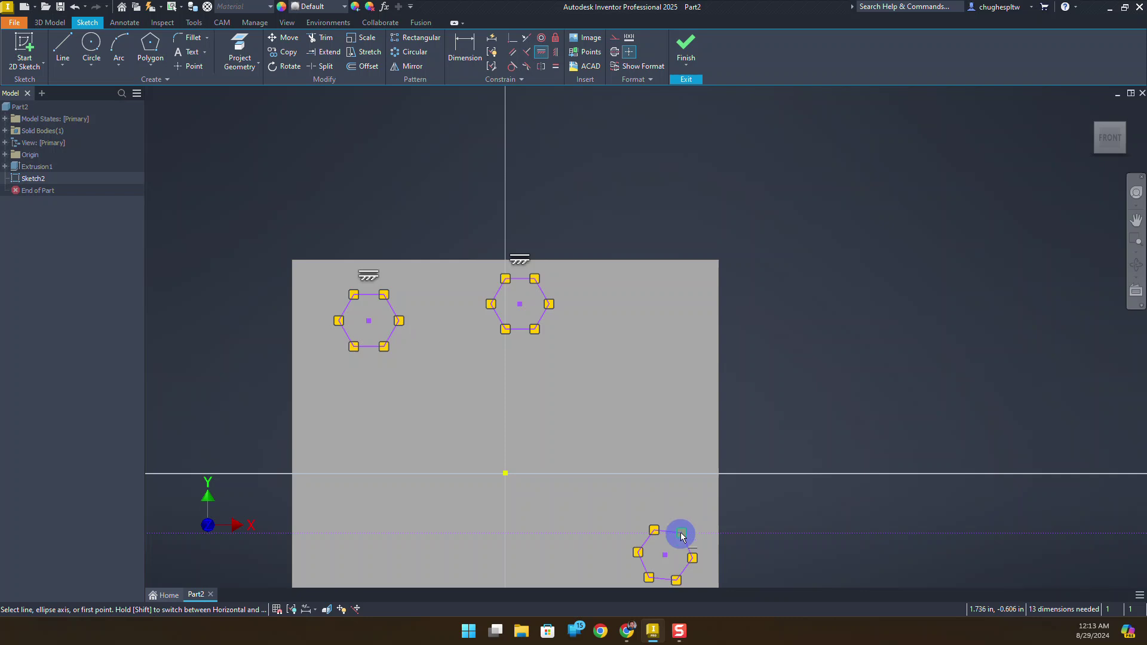
middle_drag(682, 536, 666, 310)
scroll(668, 317, up, 5)
click(672, 382)
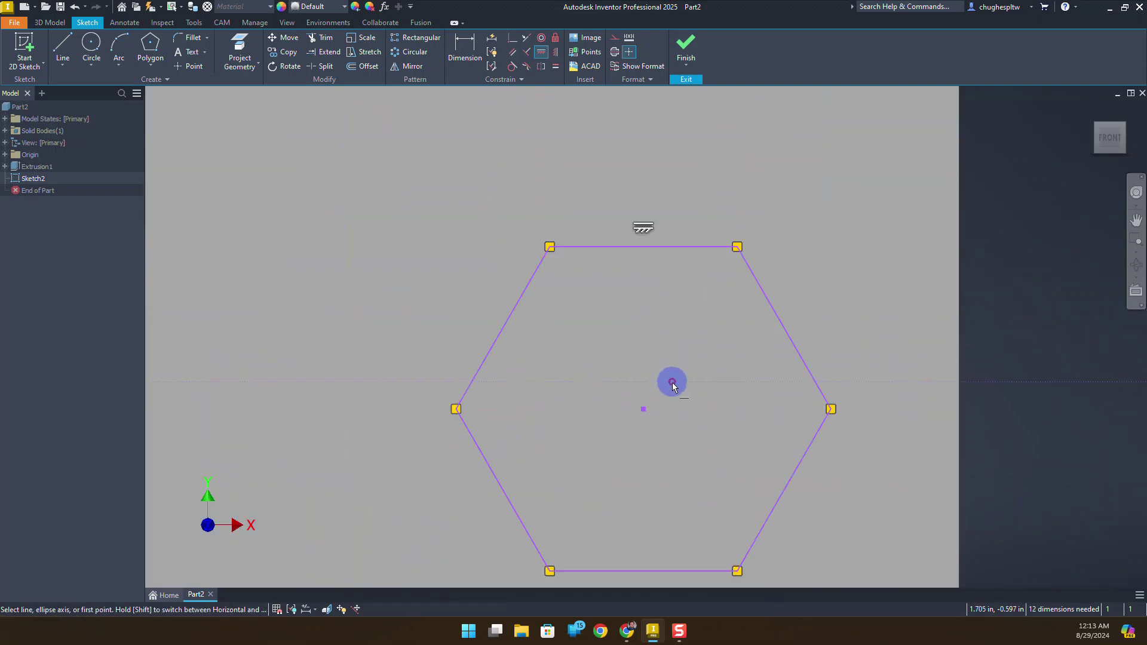
scroll(447, 375, down, 5)
middle_drag(397, 343, 514, 346)
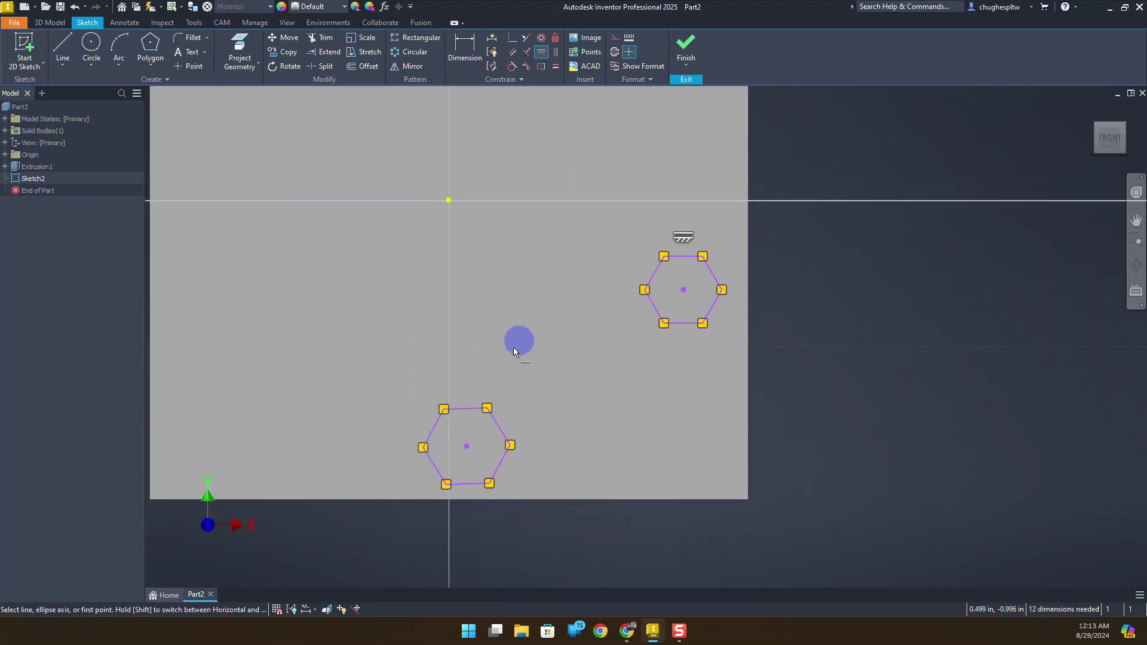
scroll(450, 435, up, 3)
scroll(497, 400, up, 3)
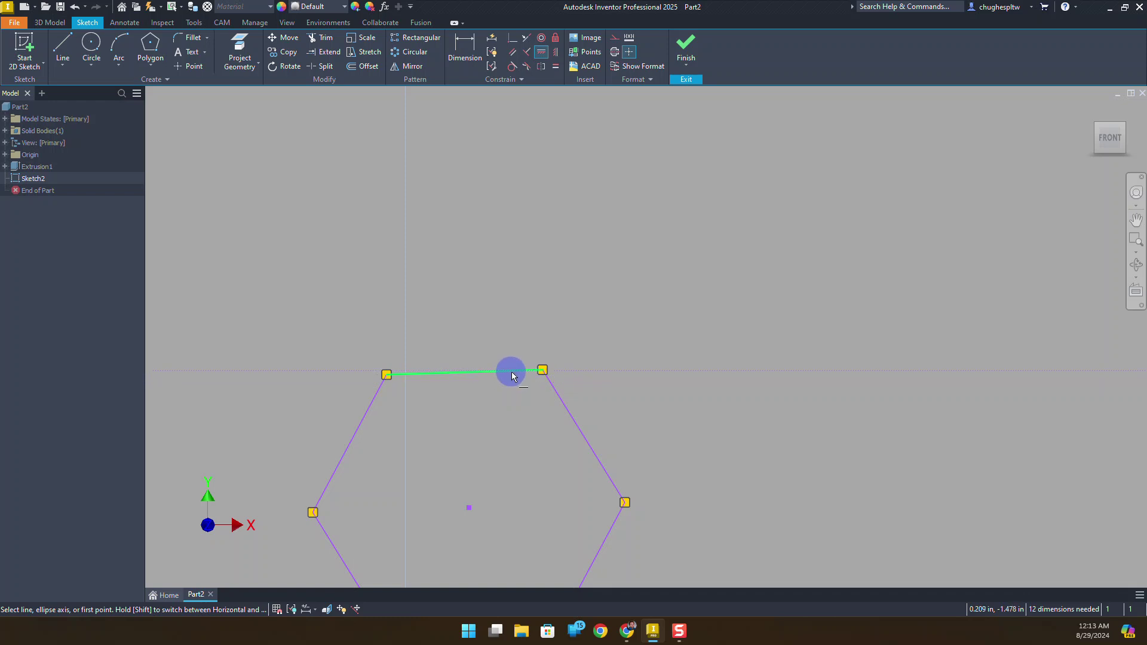
click(505, 386)
scroll(558, 317, down, 2)
scroll(558, 314, down, 5)
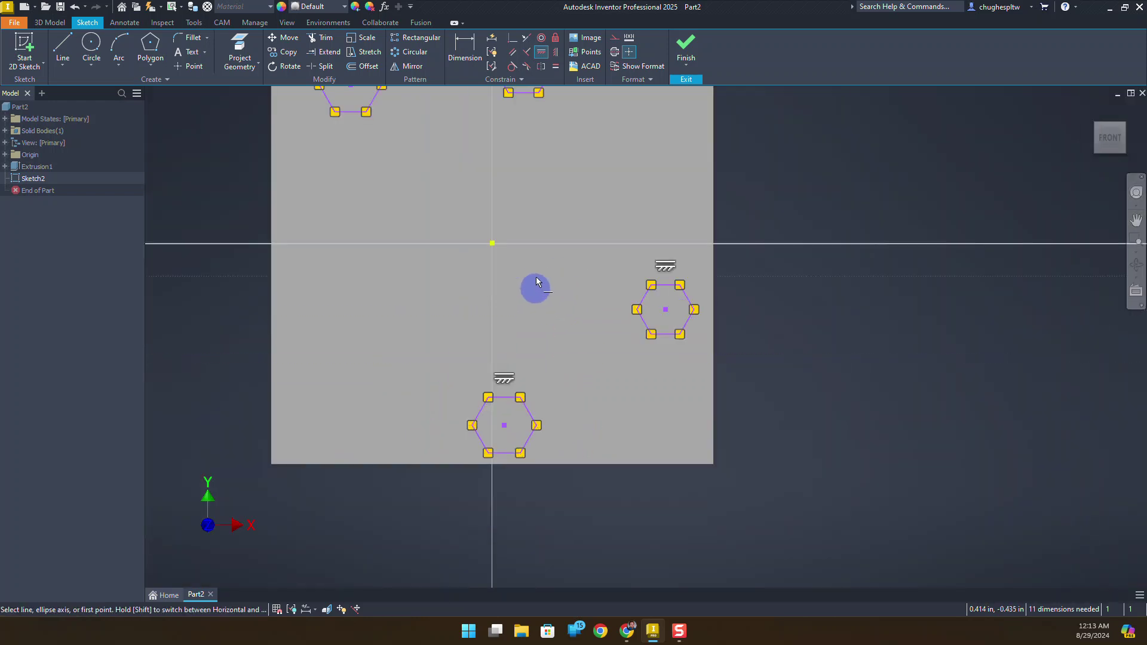
right_click(529, 209)
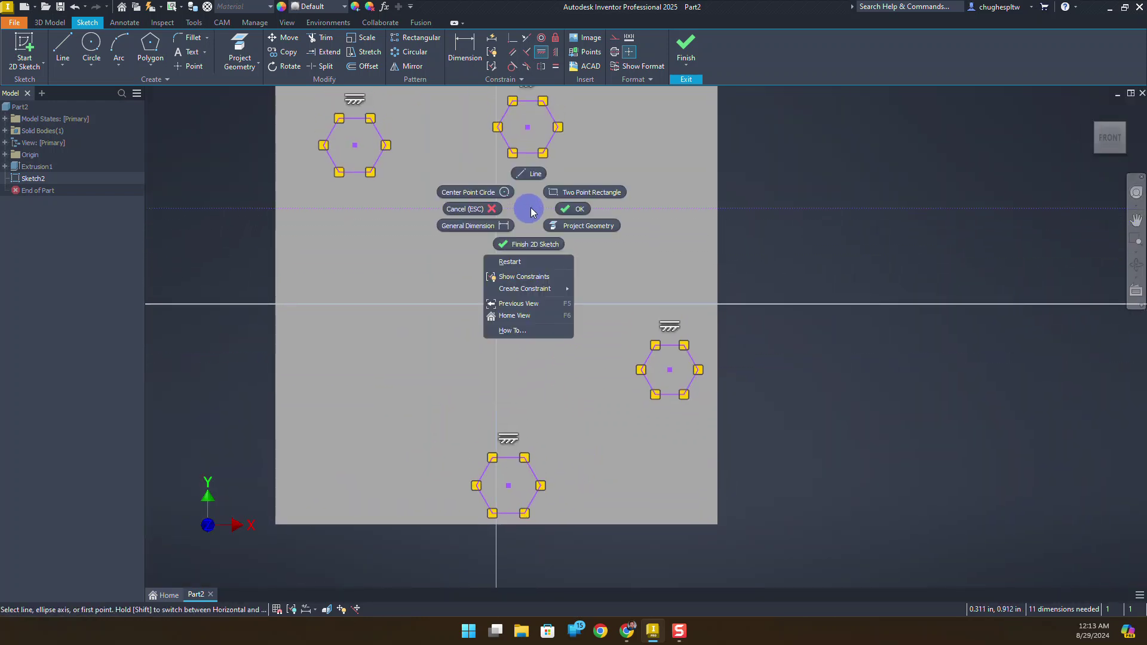
click(563, 212)
Add an aligned dimension of 0.422 in between opposite corners of the upper-left hexagon.
click(447, 55)
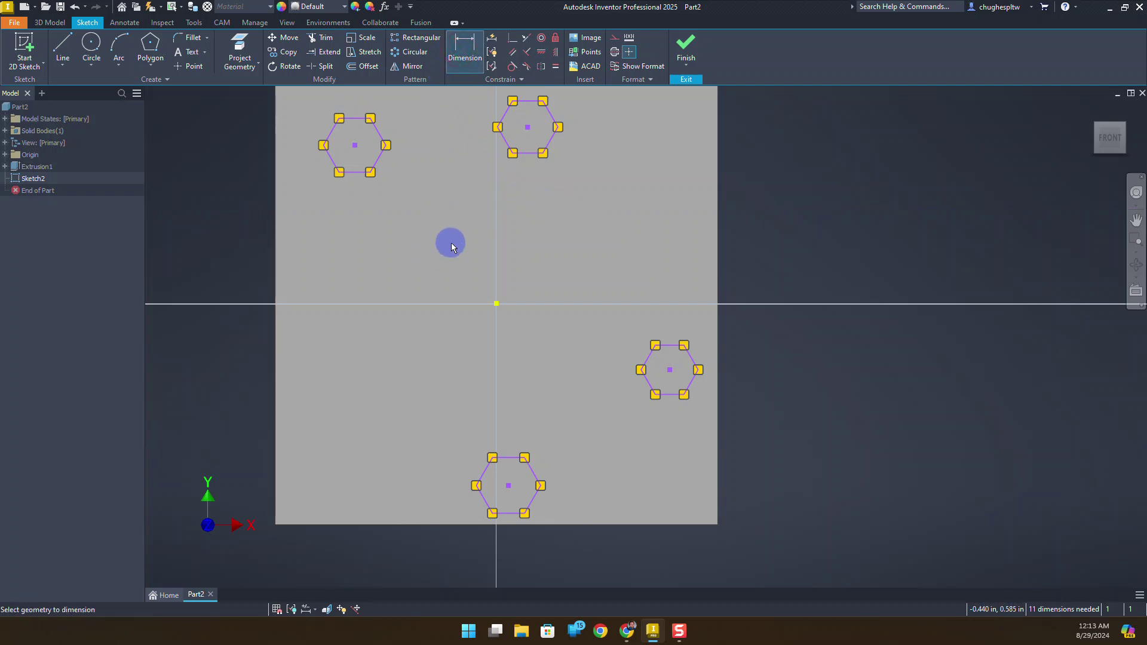
scroll(454, 248, up, 3)
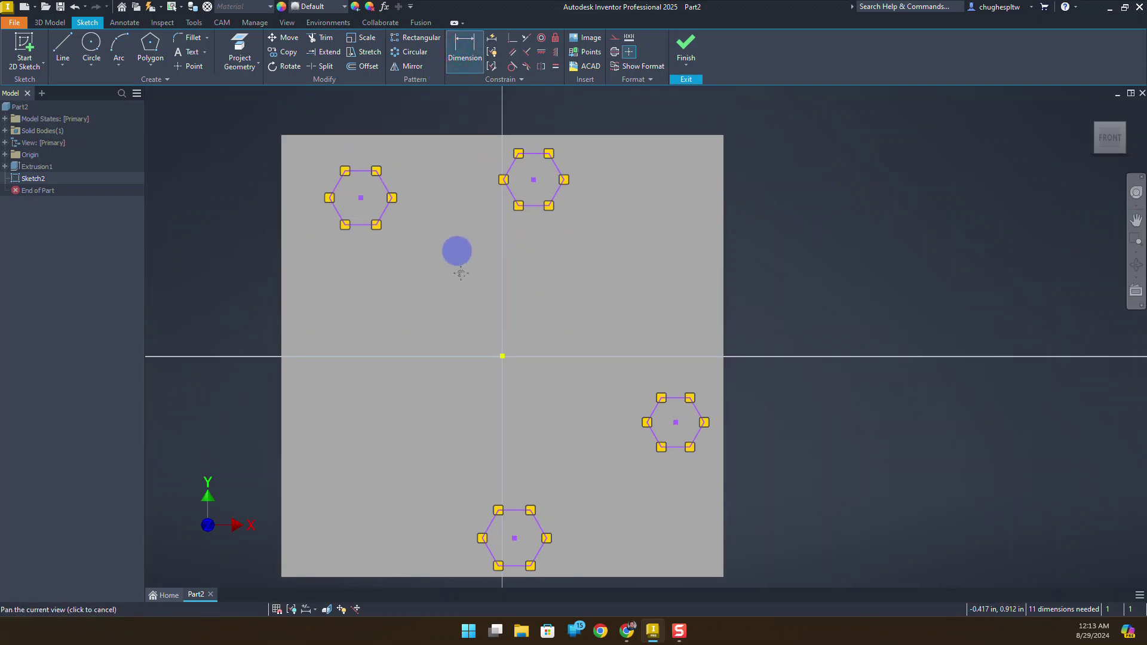
click(396, 235)
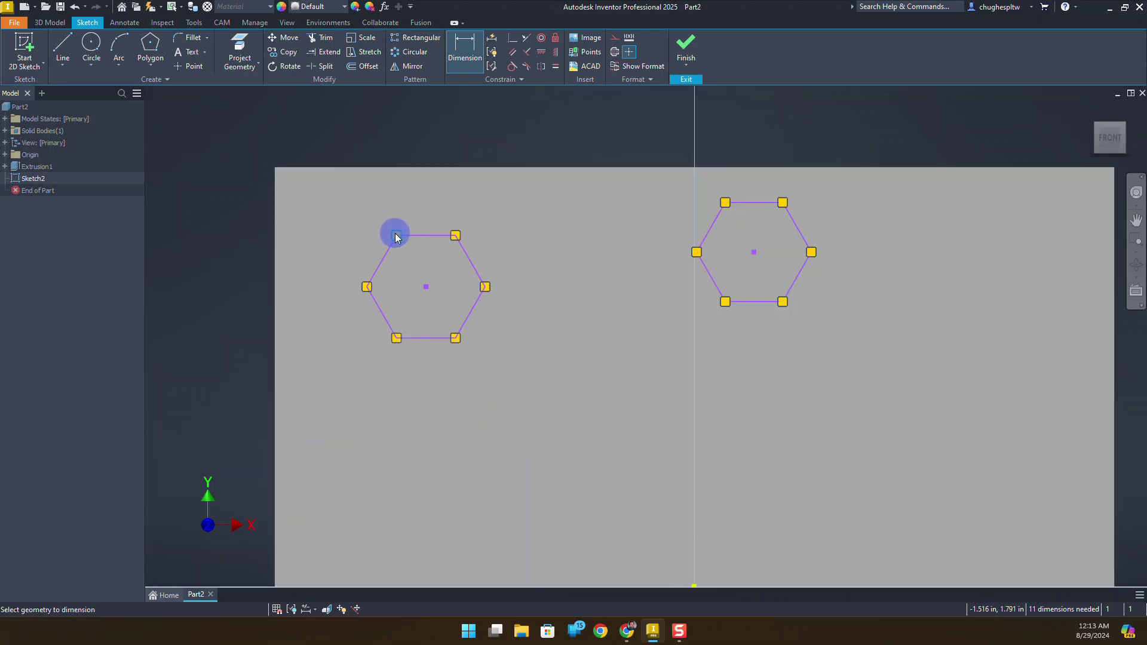
click(455, 339)
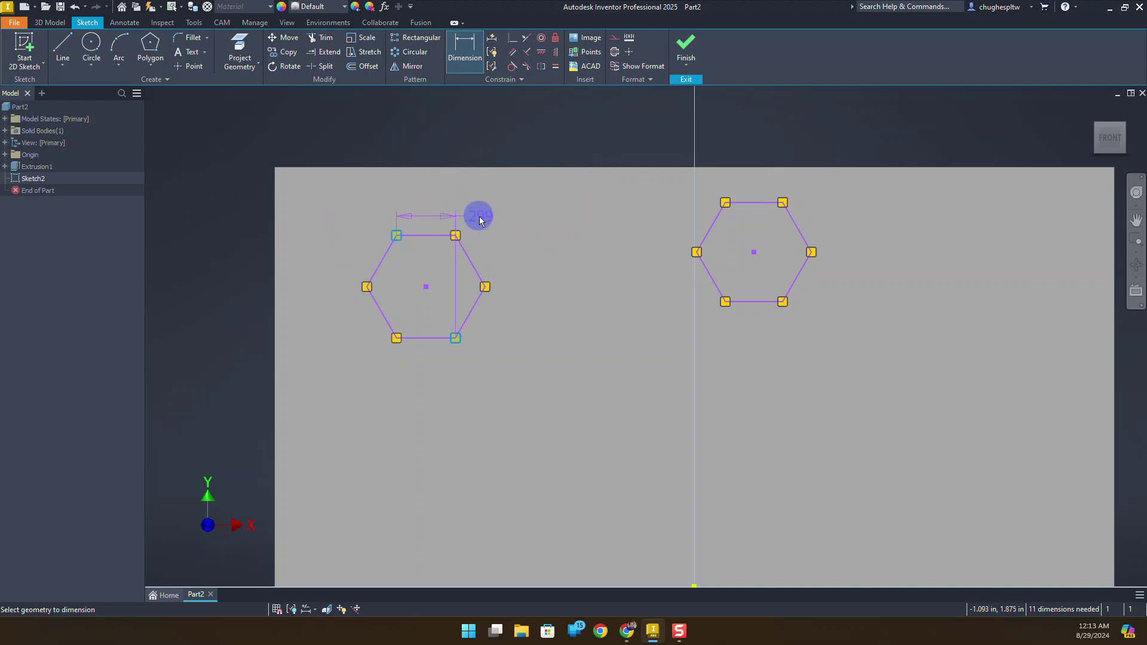
right_click(479, 220)
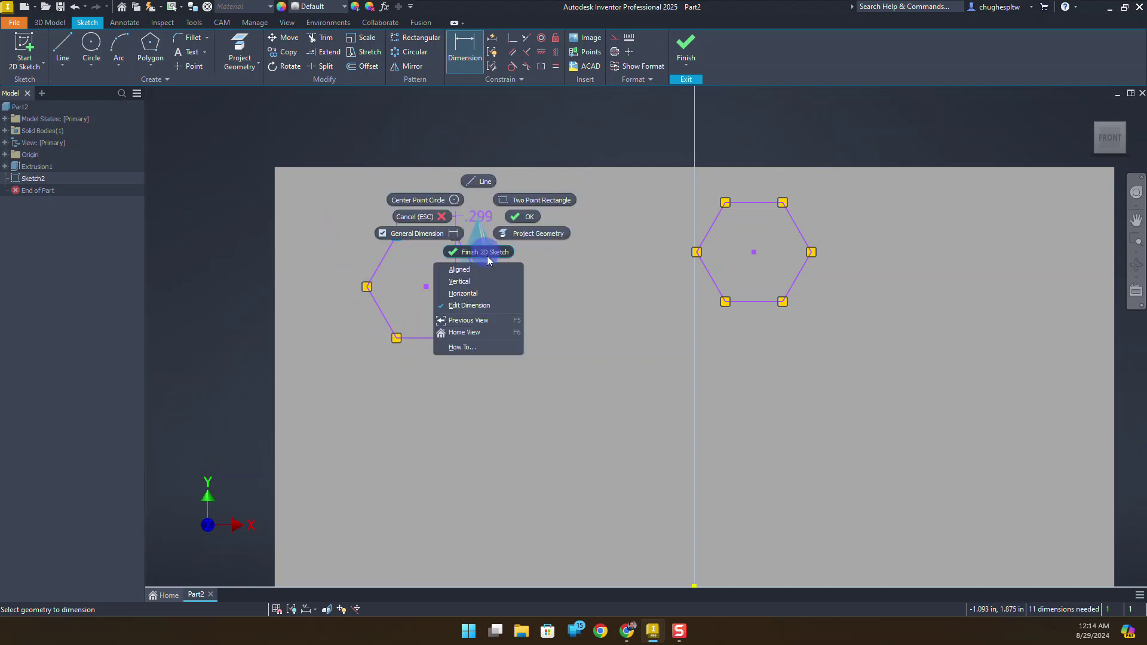
click(496, 271)
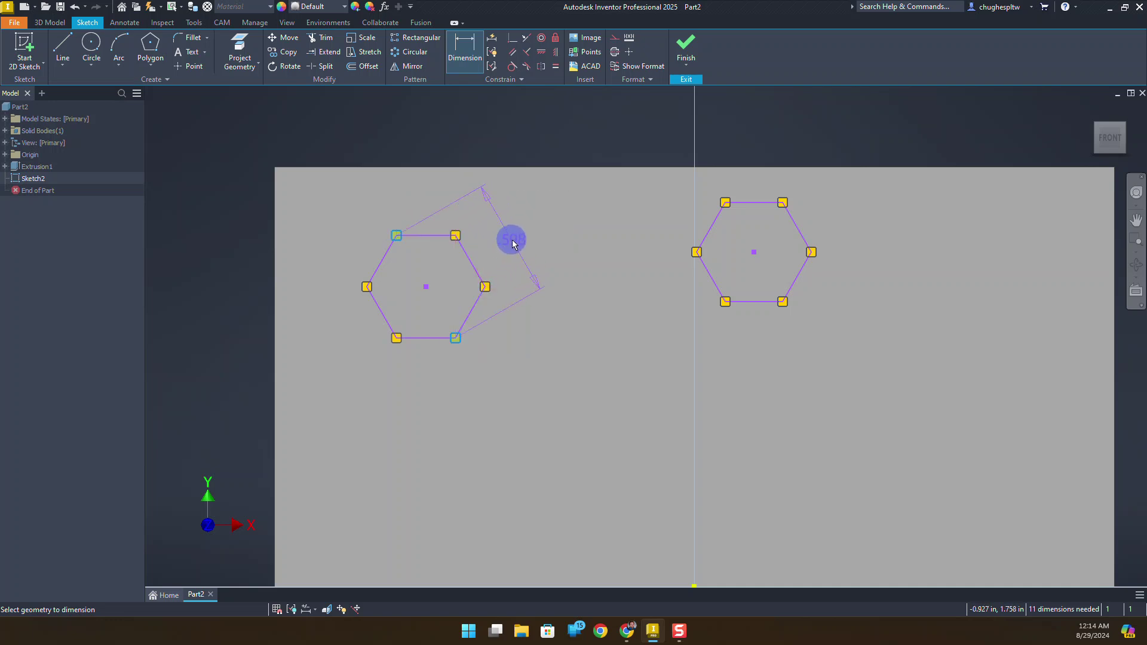
click(512, 244)
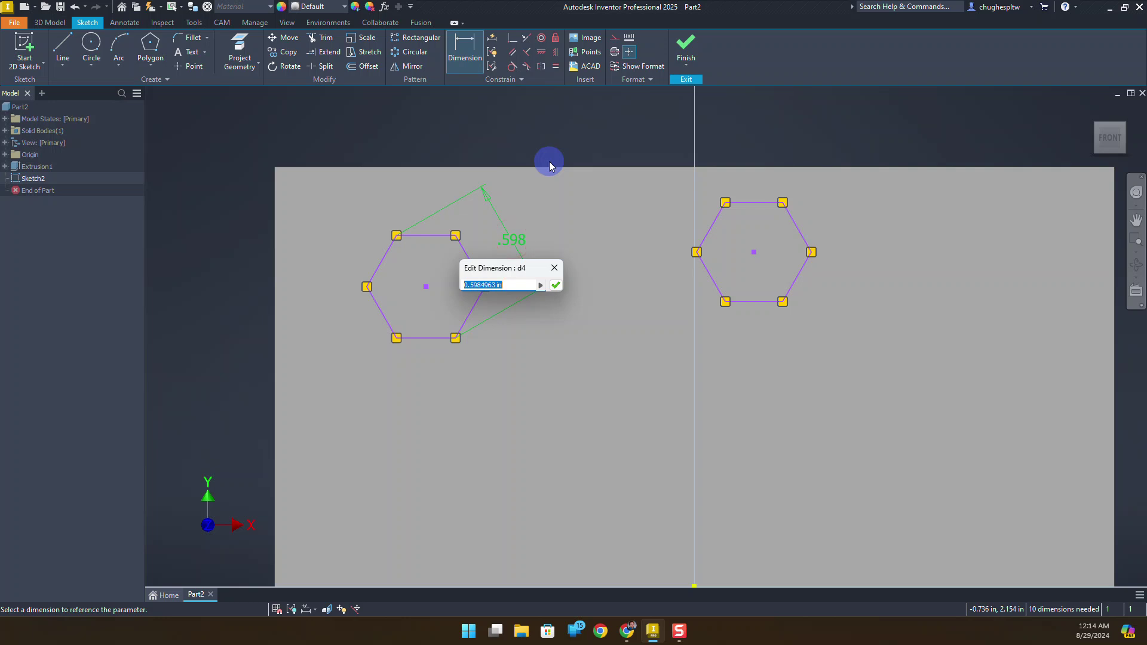
text(0.422)
key(Return)
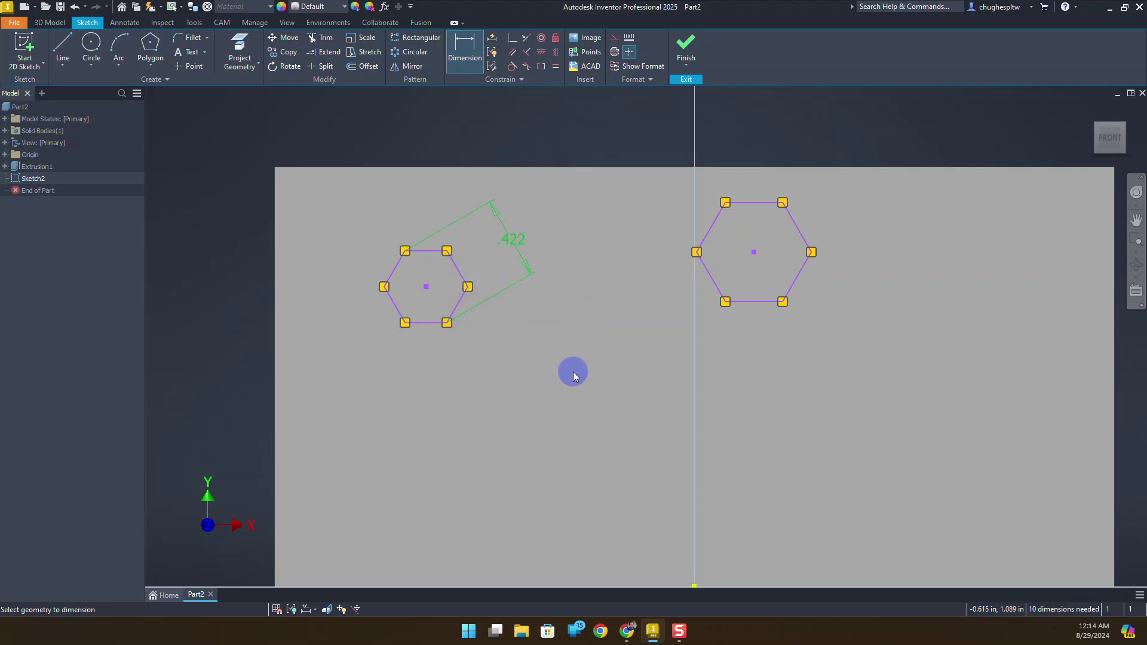
Dimension the upper-left hexagon's center 0.375 in from the plate's left edge.
click(276, 272)
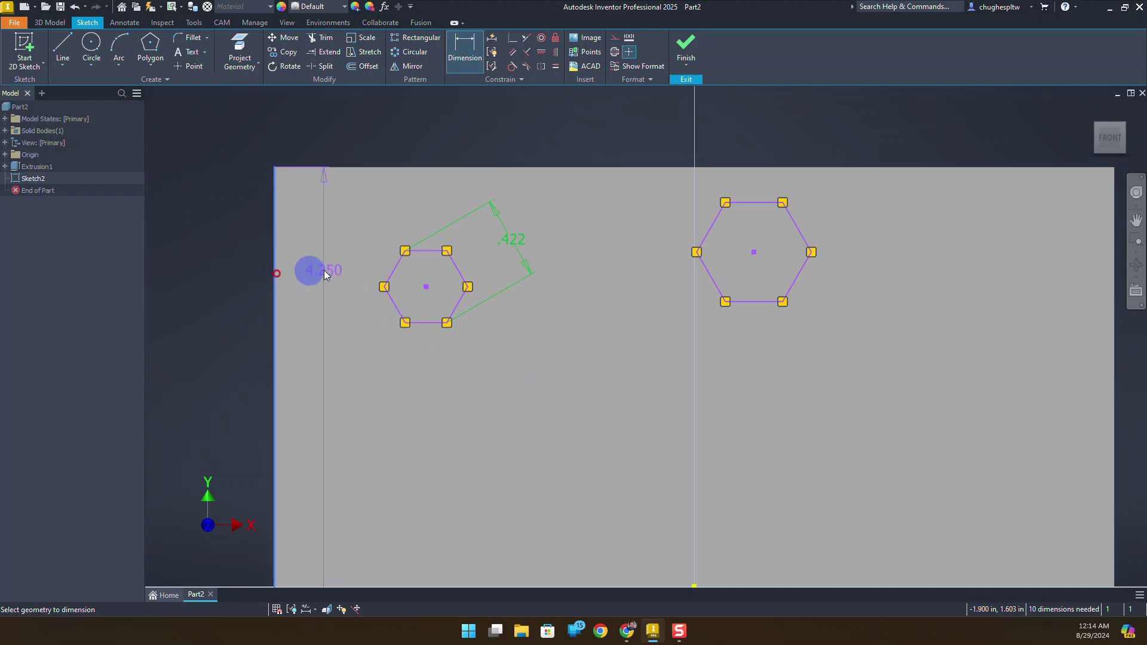
click(427, 288)
click(368, 129)
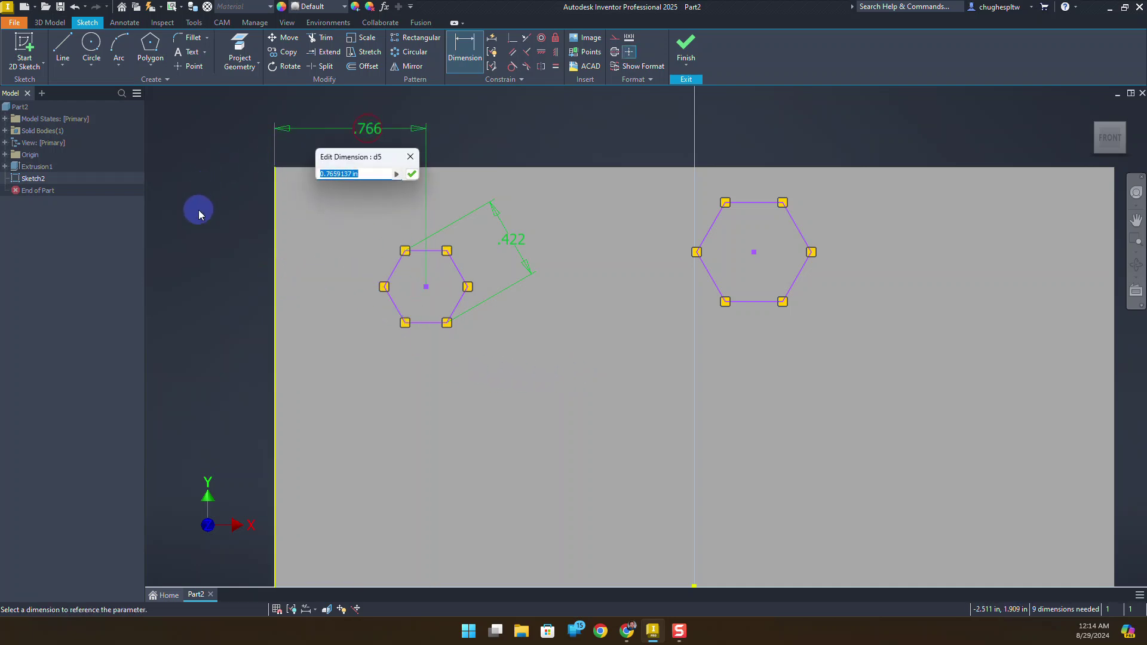
text(.375)
key(Return)
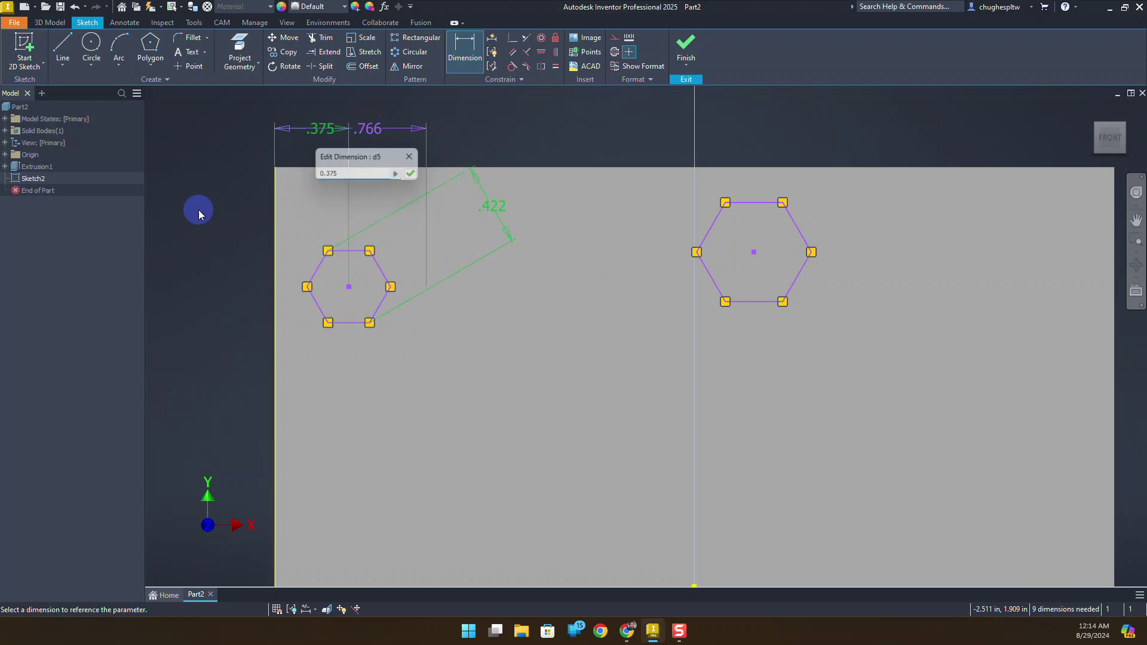
Dimension the left hexagon's center vertically 2.75 in from the plate's bottom edge.
click(349, 288)
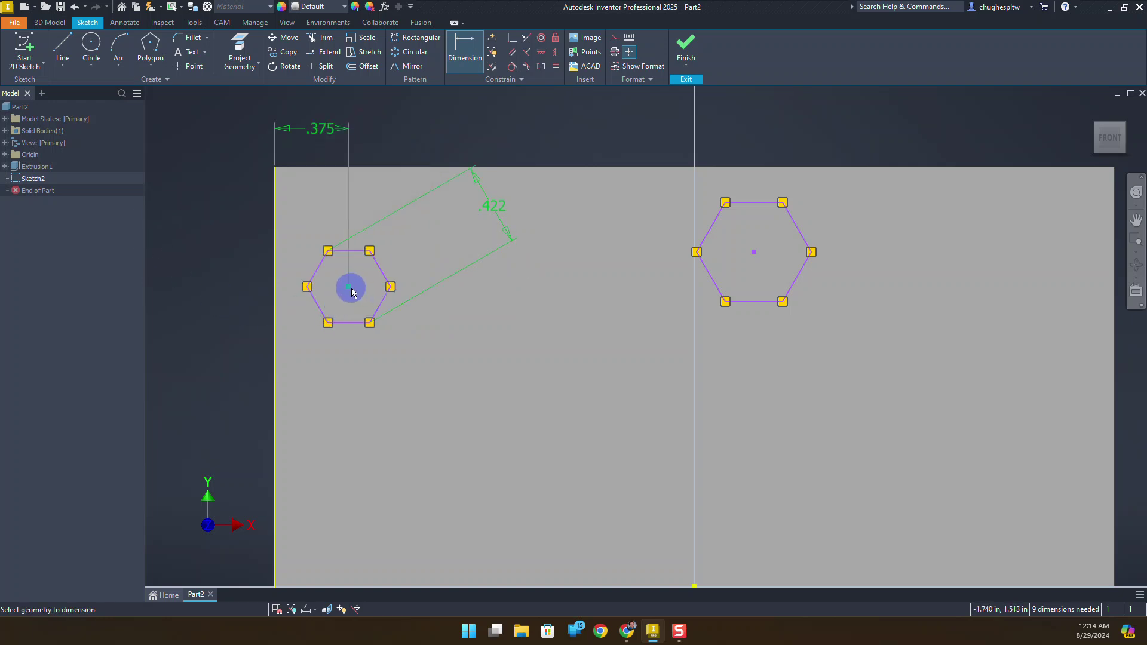
scroll(353, 443, down, 4)
scroll(371, 356, up, 2)
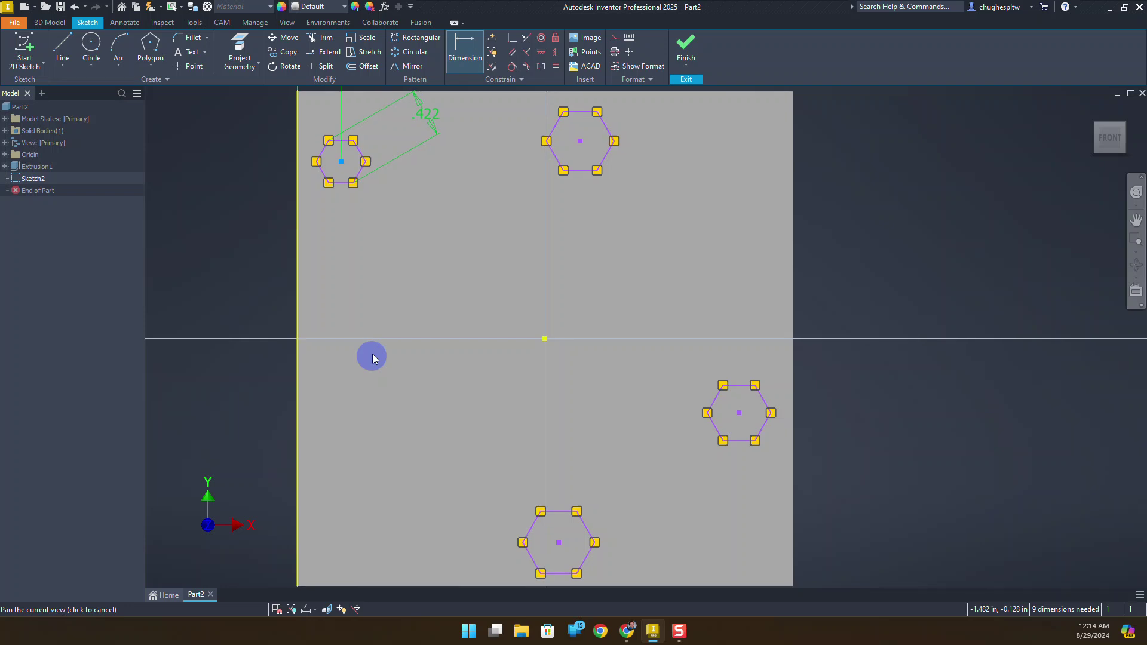
middle_drag(368, 512, 383, 436)
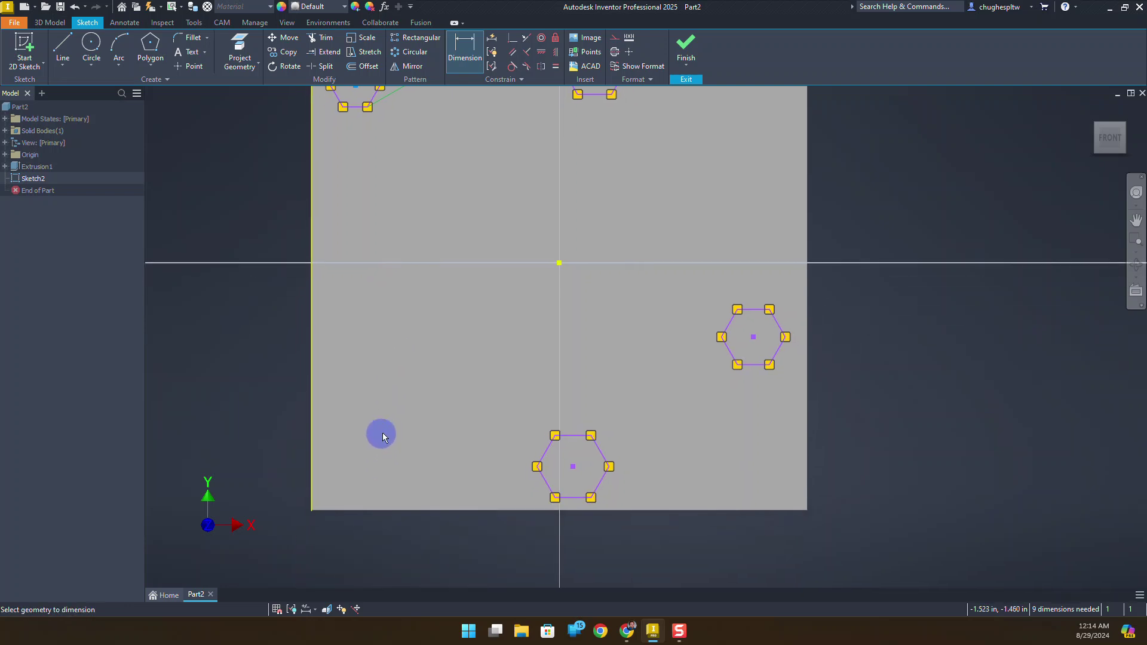
click(374, 510)
middle_drag(299, 317, 324, 406)
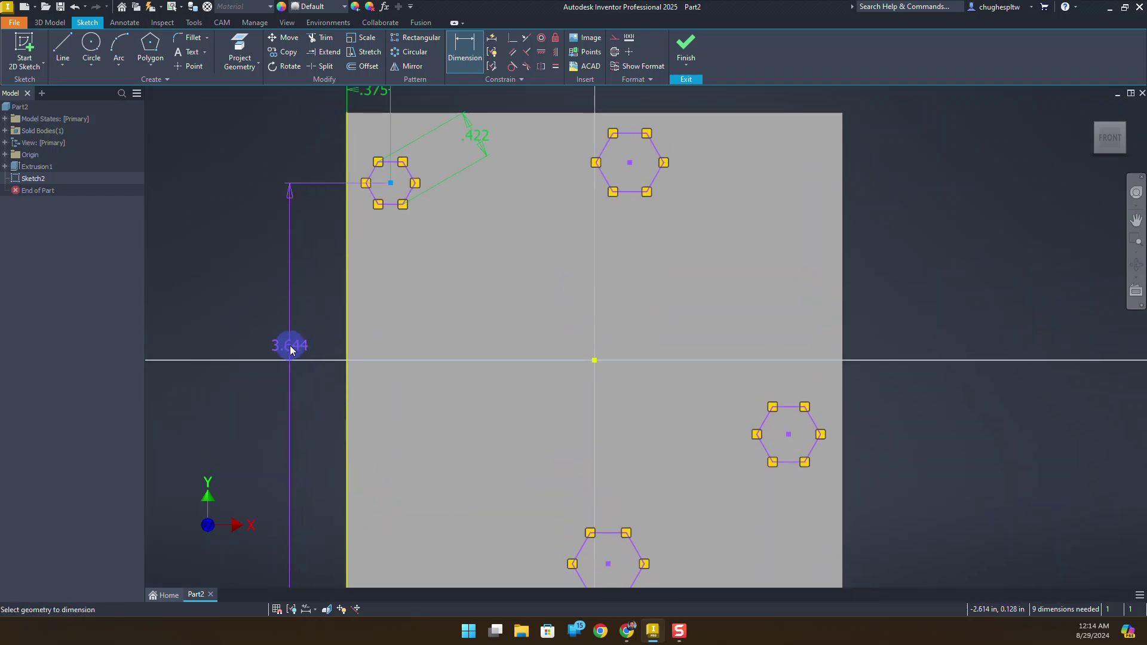
click(290, 342)
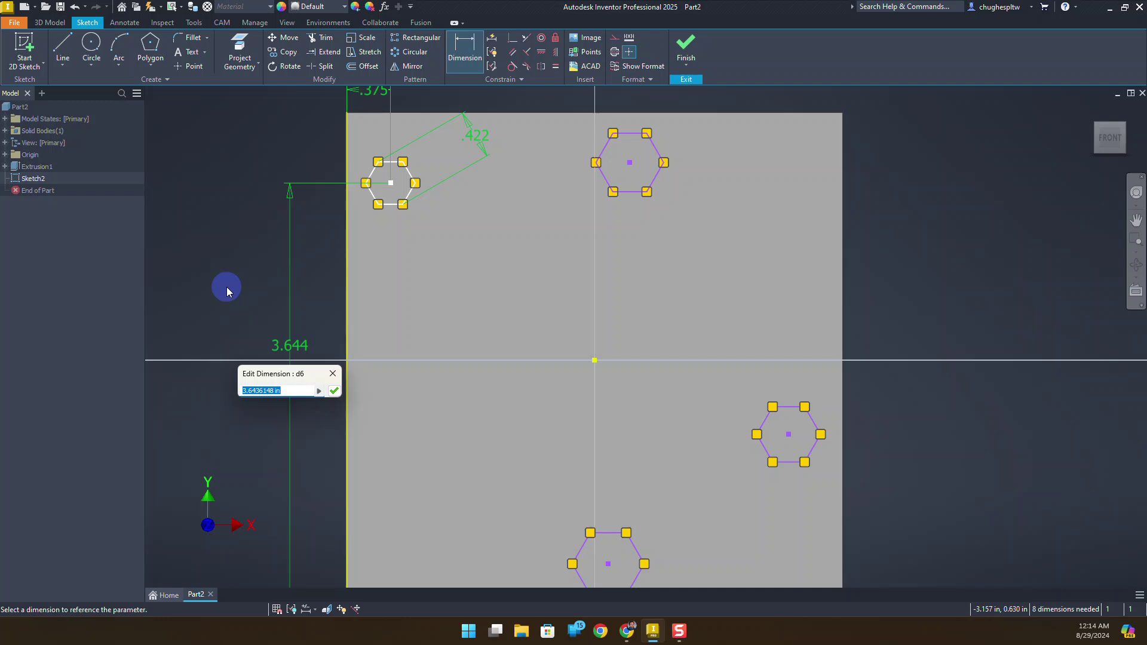
text(2.75)
key(Return)
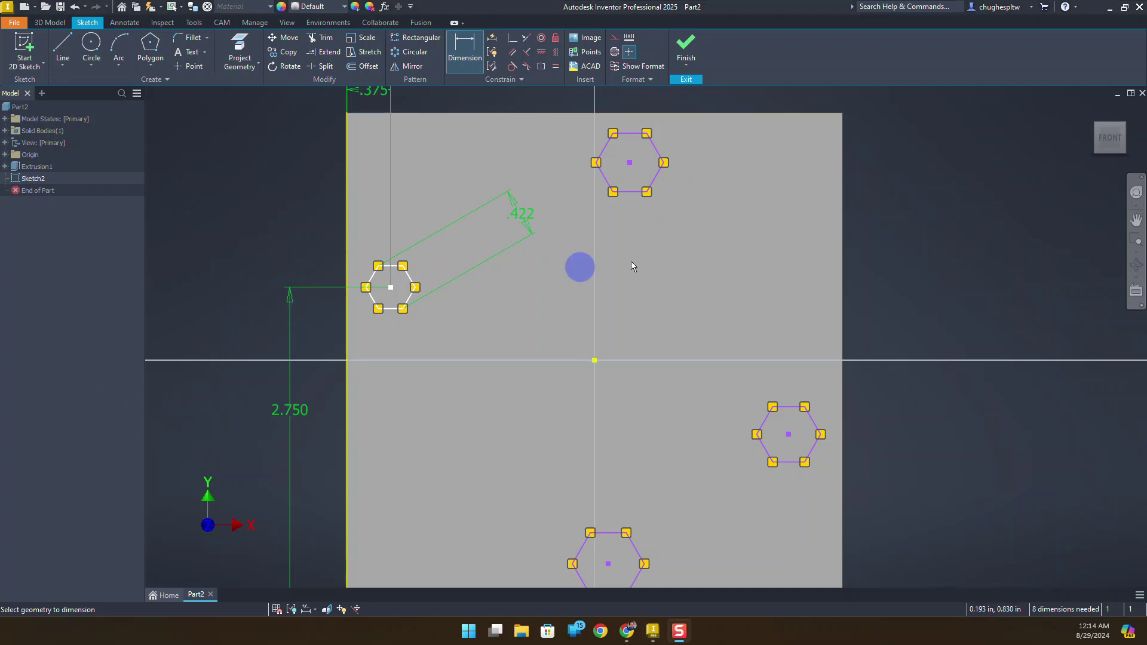
Add an aligned dimension of 0.422 in between opposite corners of the hexagon near the middle of the upper edge.
middle_drag(628, 256, 413, 380)
scroll(374, 276, up, 3)
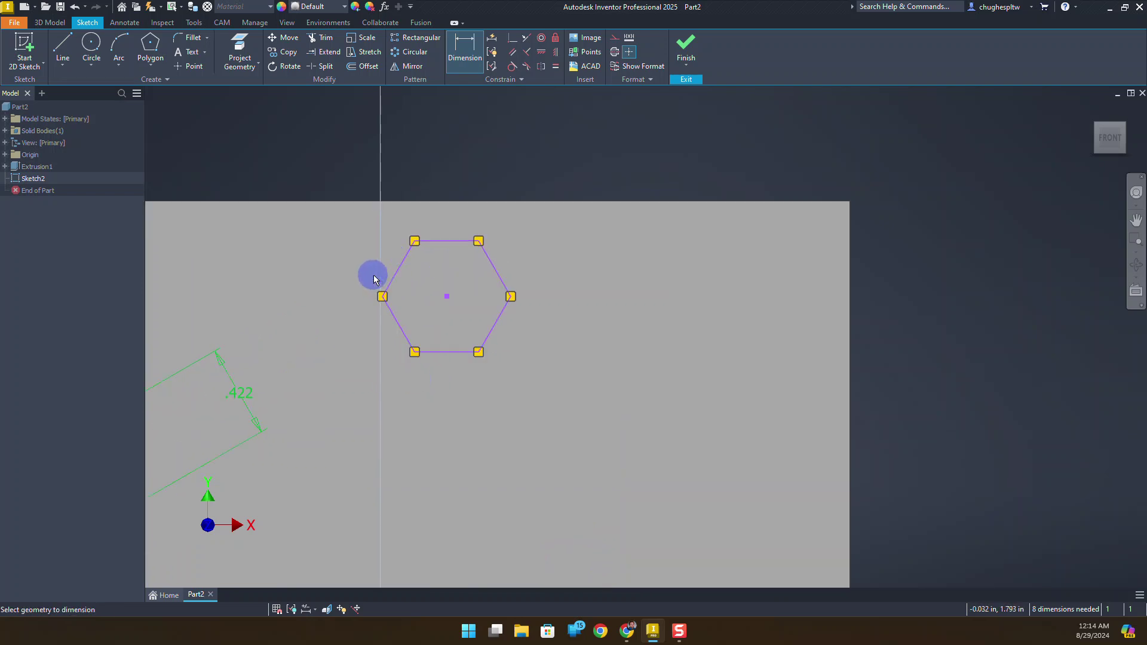
click(417, 242)
click(479, 355)
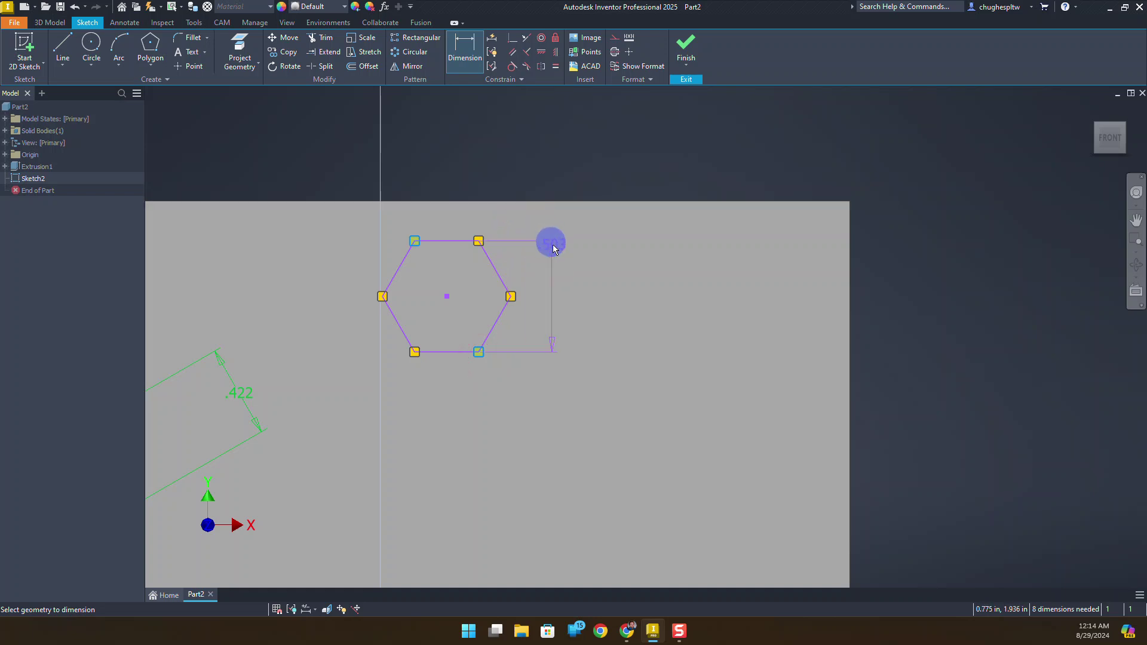
right_click(549, 262)
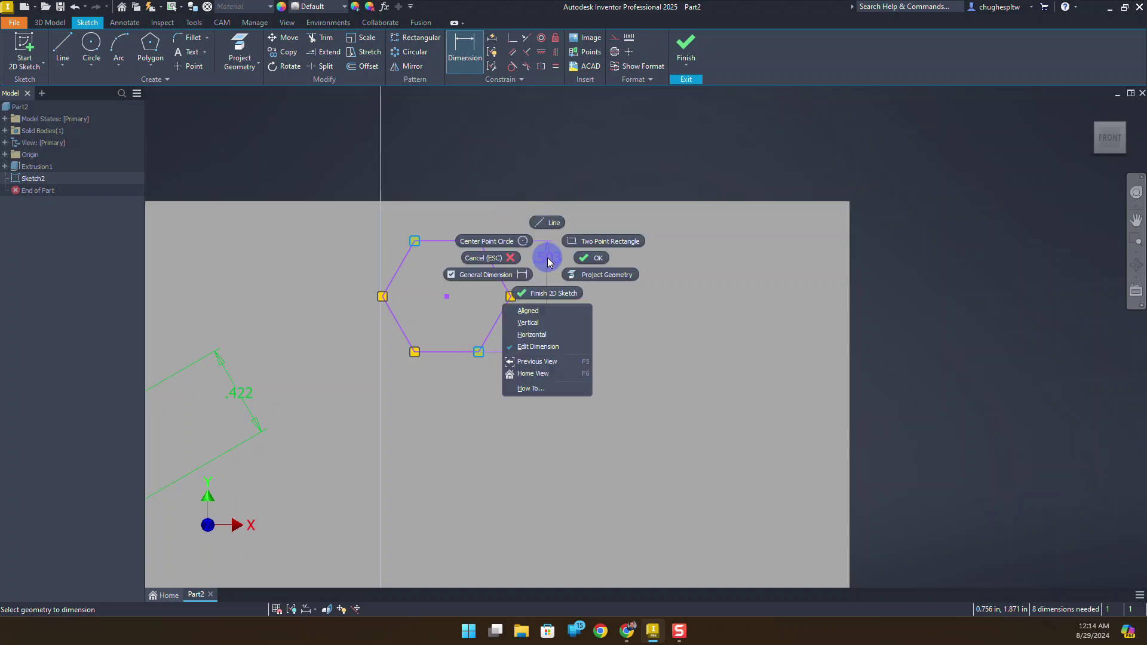
click(529, 311)
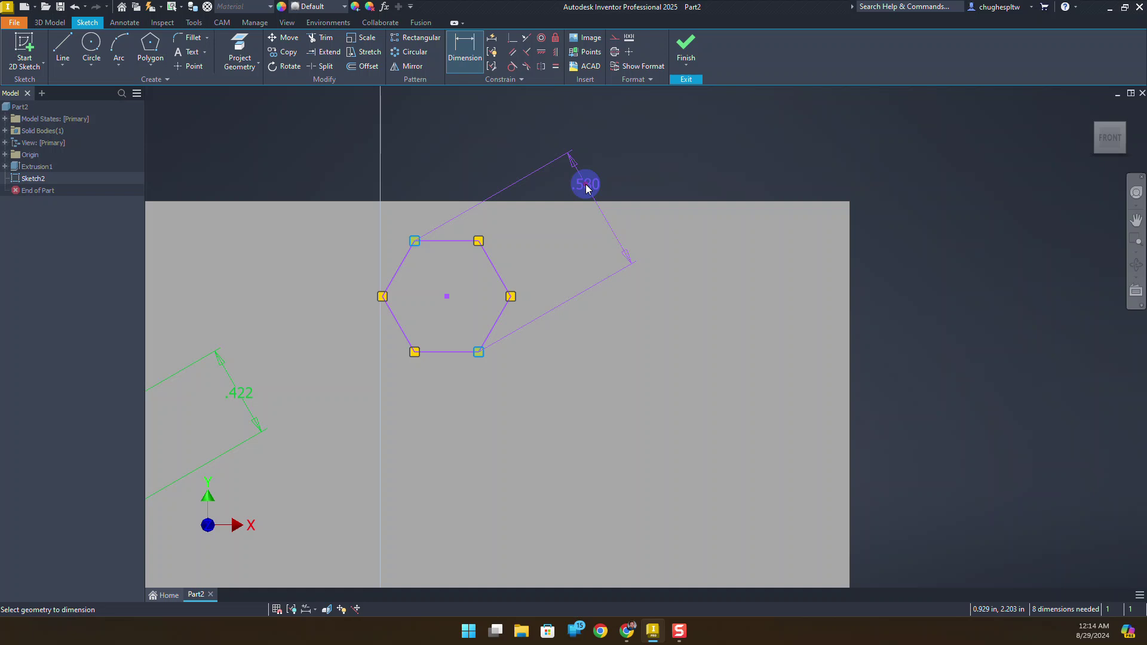
click(586, 189)
text(0.422)
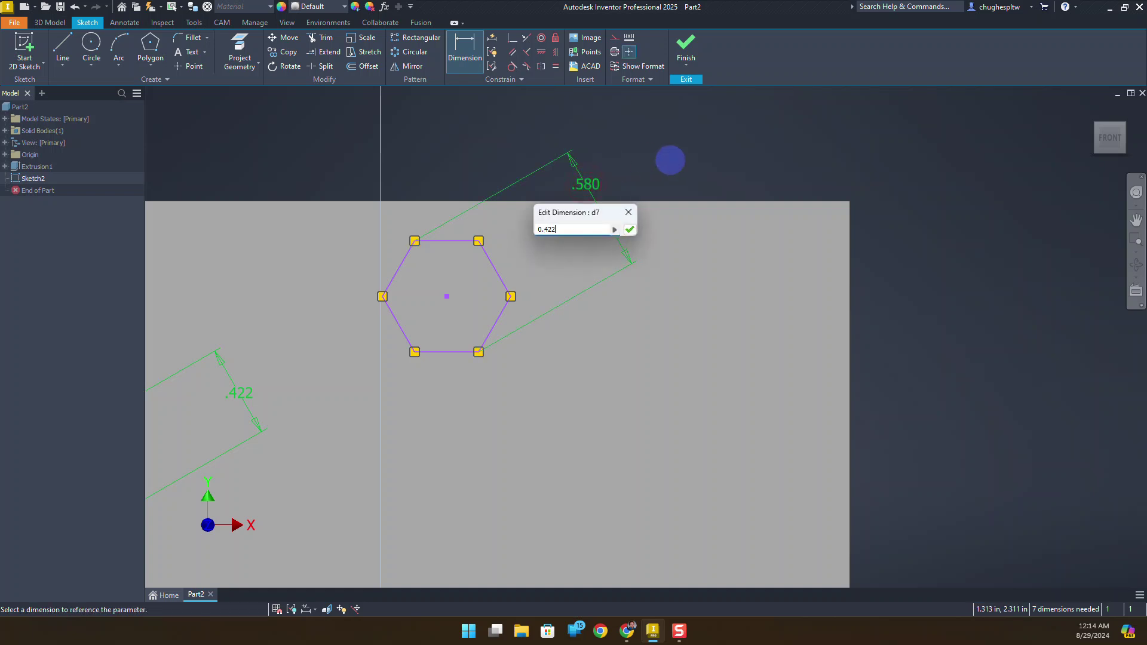
key(Return)
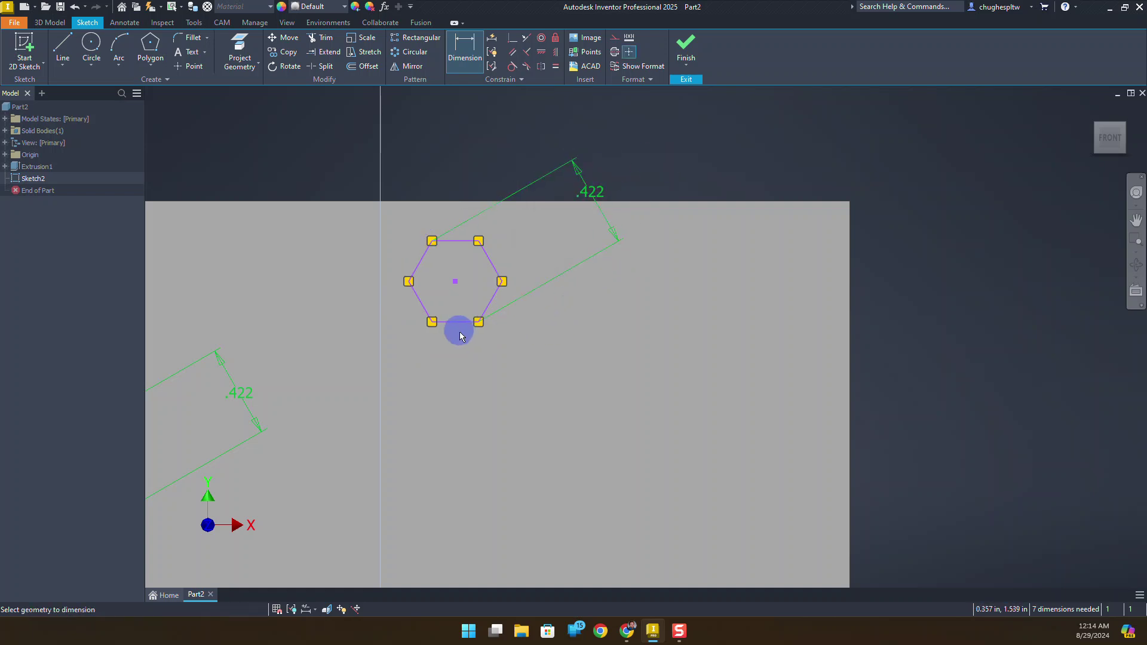
Dimension the upper hexagon's center horizontally 1.5 in from the plate's left edge.
middle_drag(460, 332, 499, 349)
scroll(583, 349, down, 2)
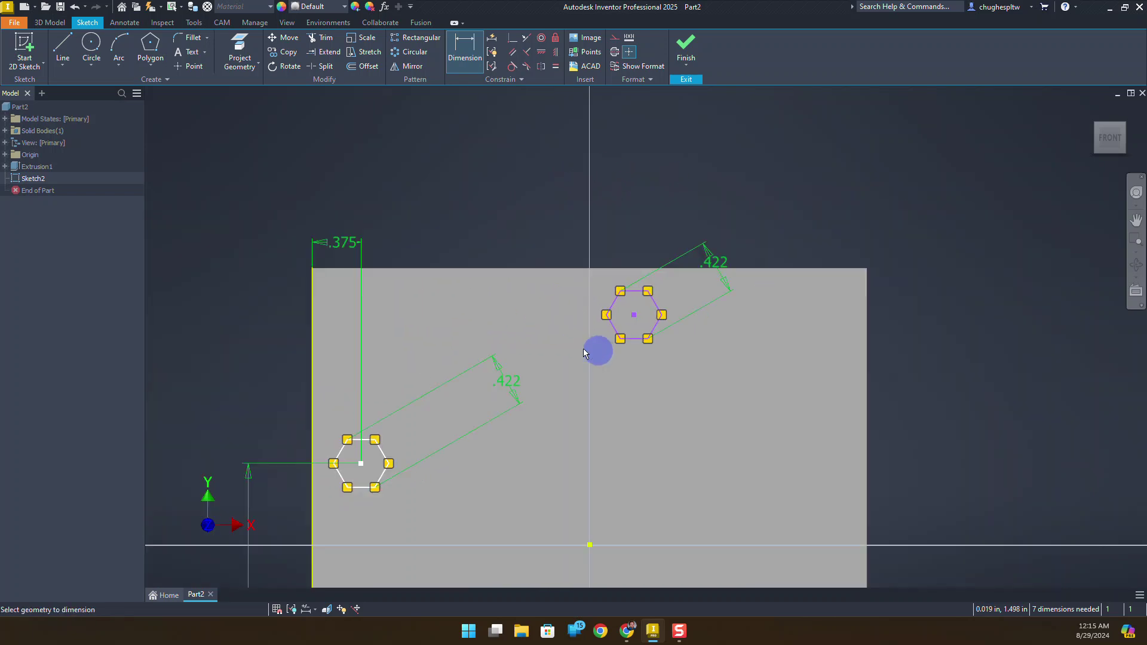
click(311, 313)
click(634, 315)
click(500, 190)
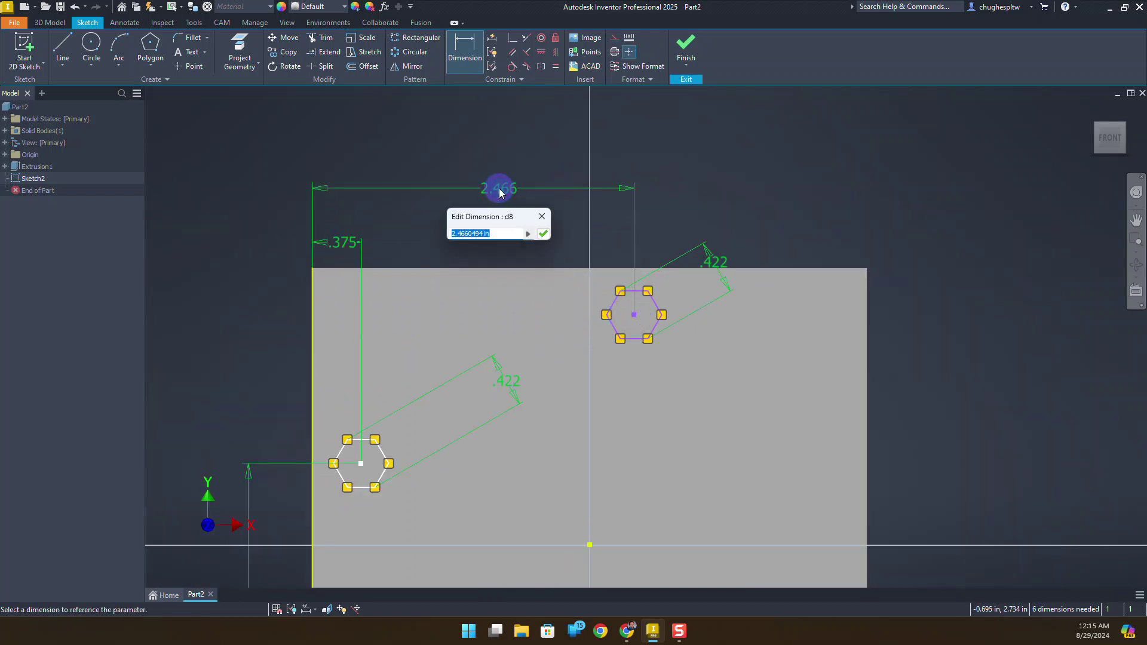
text(1.5)
key(Return)
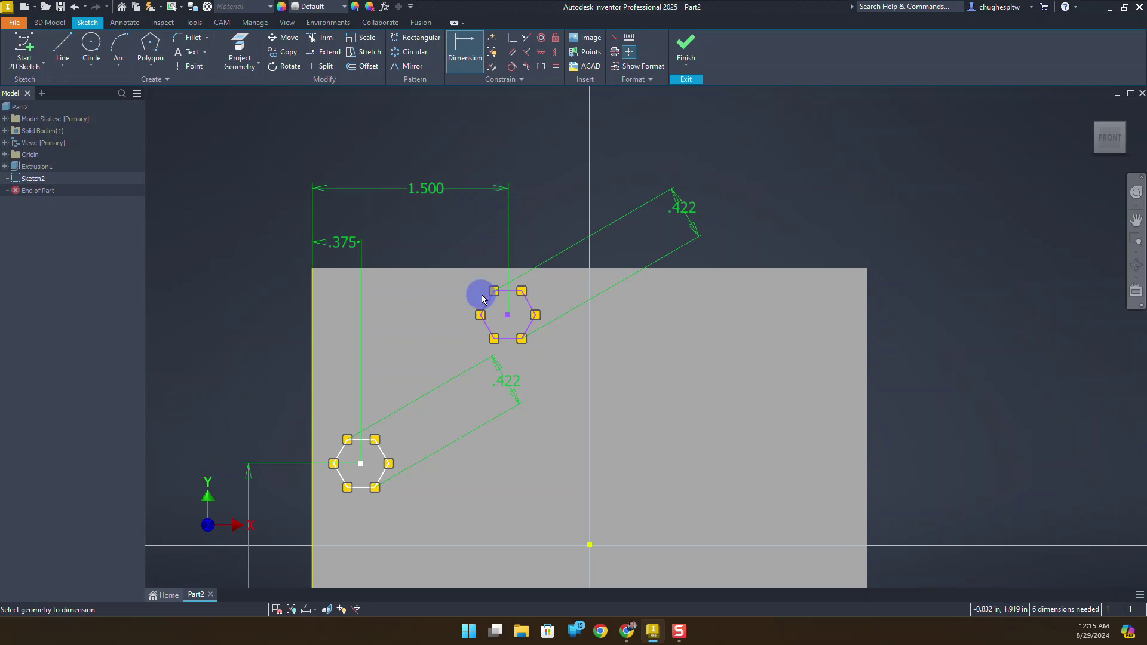
Dimension the upper hexagon's center vertically 3.875 in from the plate's bottom edge.
click(508, 315)
scroll(537, 386, down, 5)
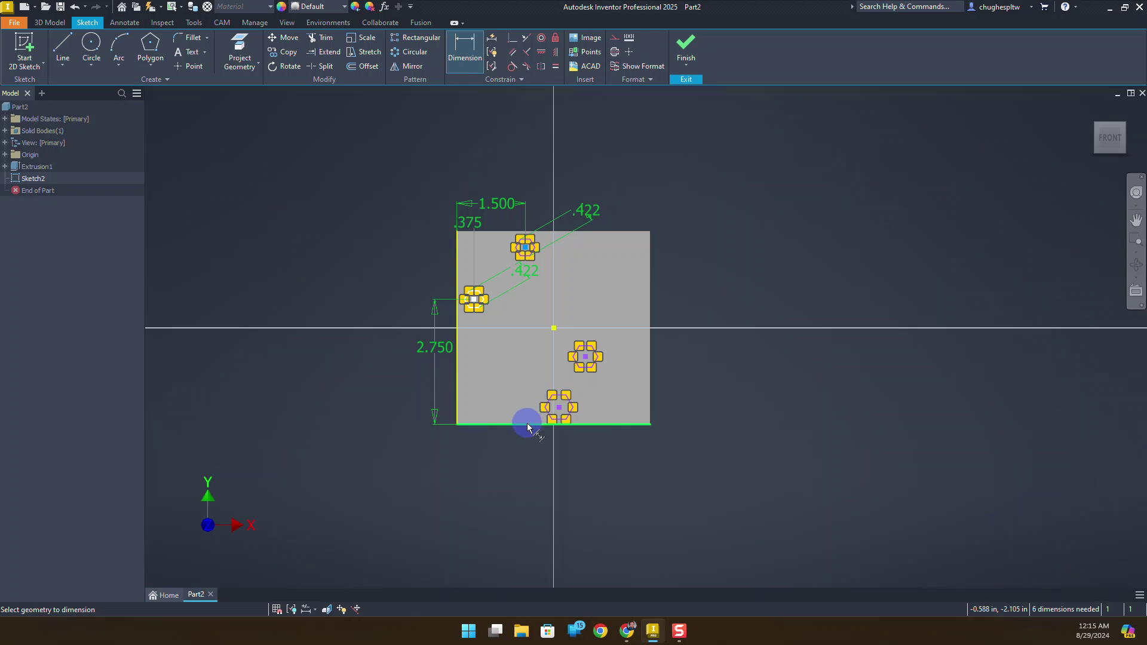
click(527, 424)
click(390, 302)
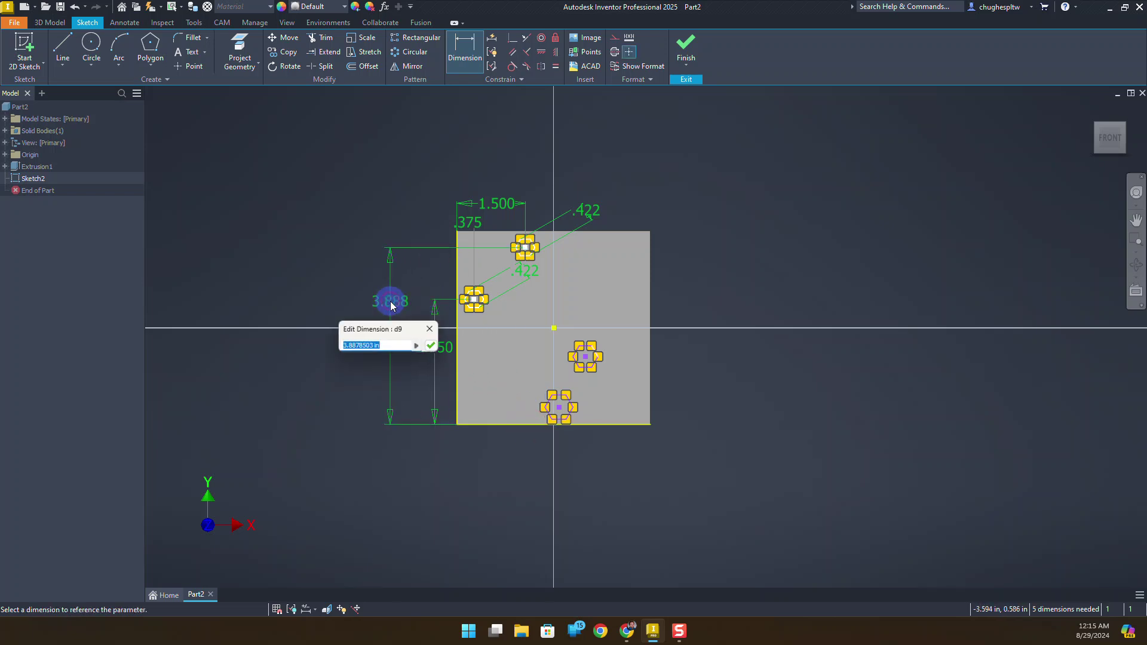
text(3)
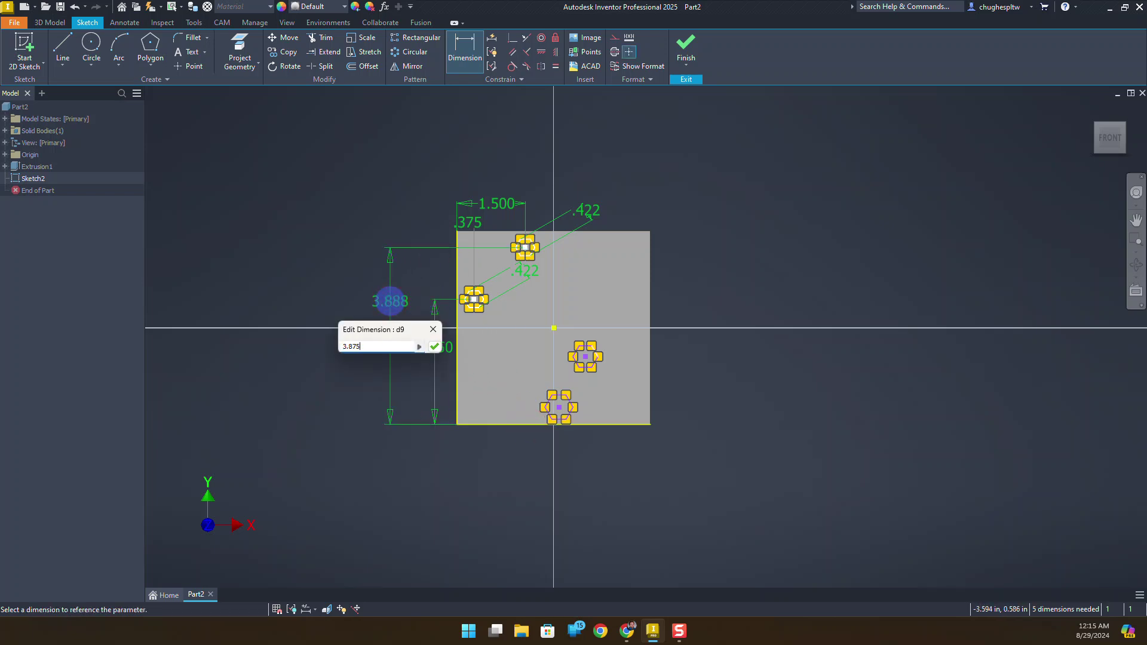
text(.875)
key(Return)
Add an aligned dimension of 0.422 in between opposite corners of the hexagon right of and below the plate's center.
scroll(529, 245, up, 5)
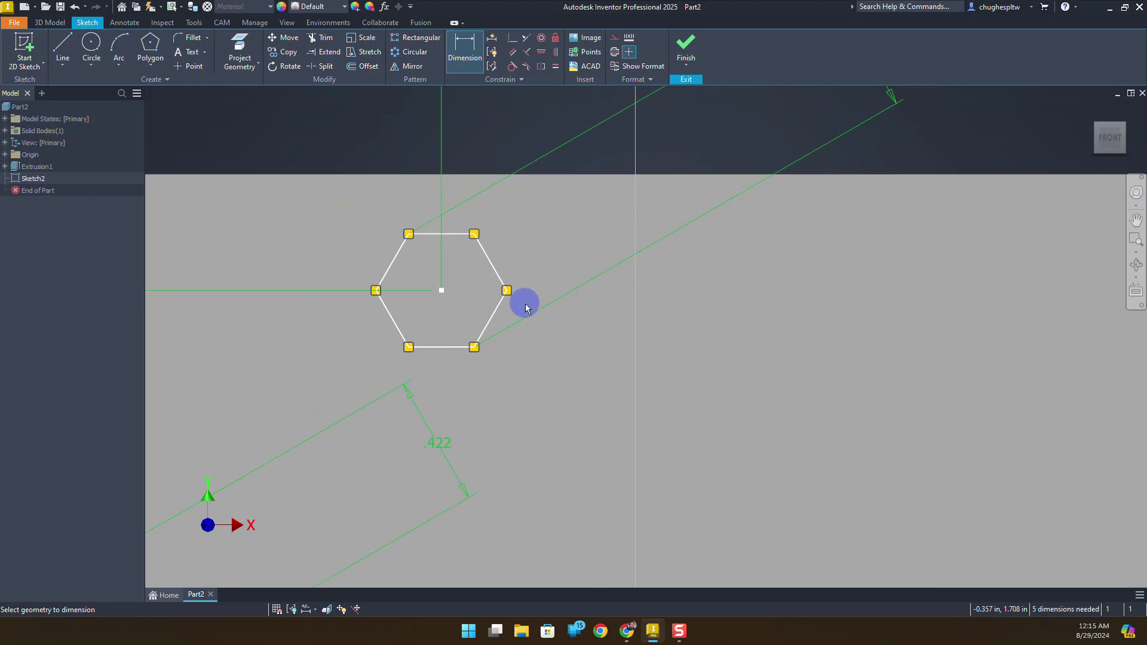
scroll(526, 303, down, 5)
scroll(454, 294, down, 3)
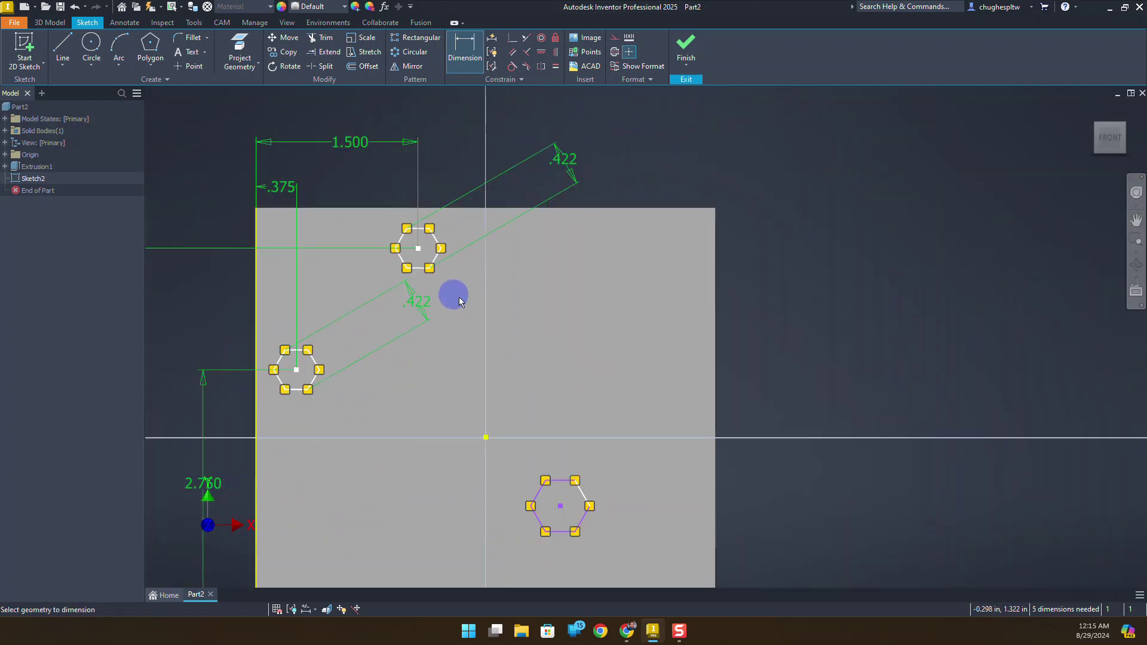
mouse_move(538, 397)
middle_down()
mouse_move(505, 223)
mouse_move(529, 190)
middle_up()
scroll(502, 451, up, 3)
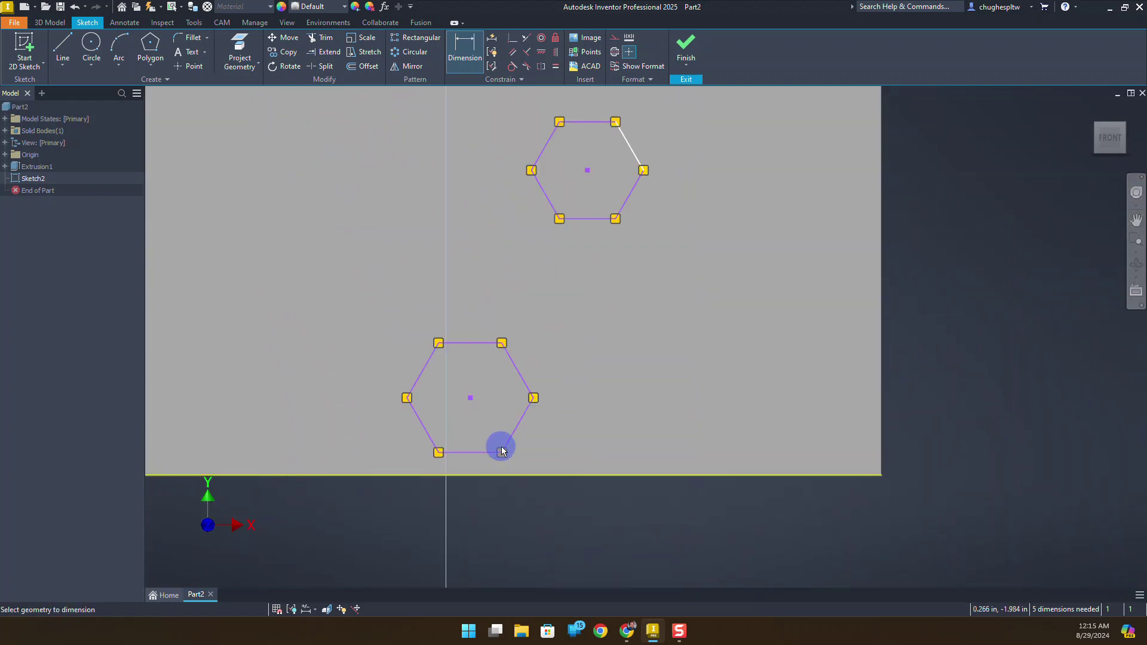
middle_drag(668, 278, 568, 376)
middle_drag(603, 245, 567, 308)
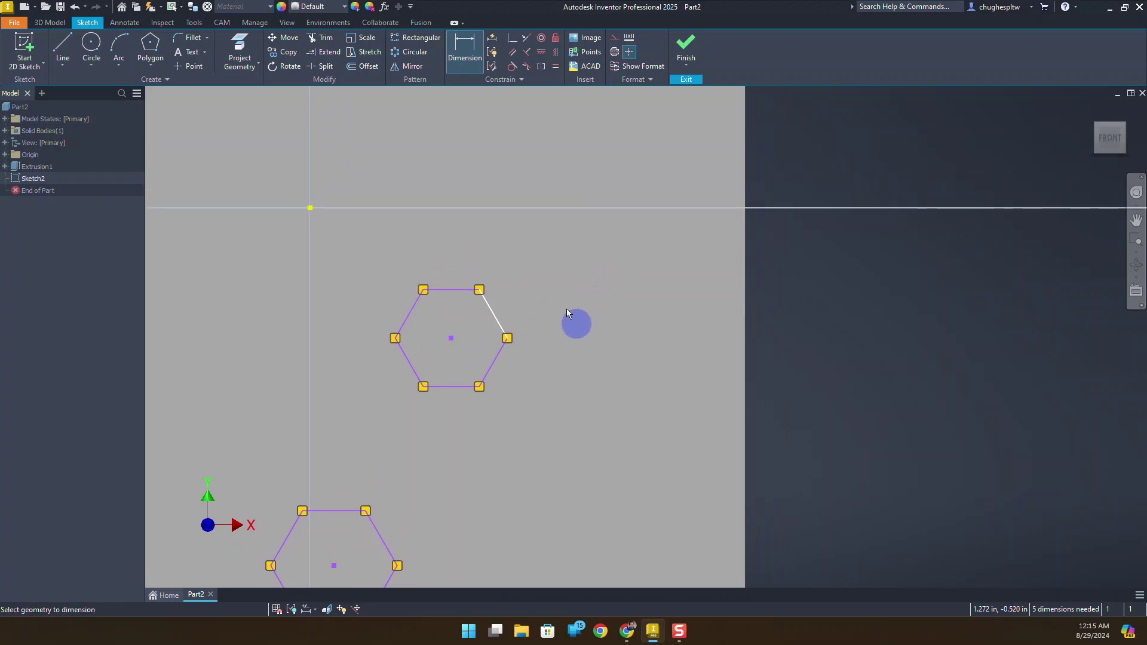
click(423, 291)
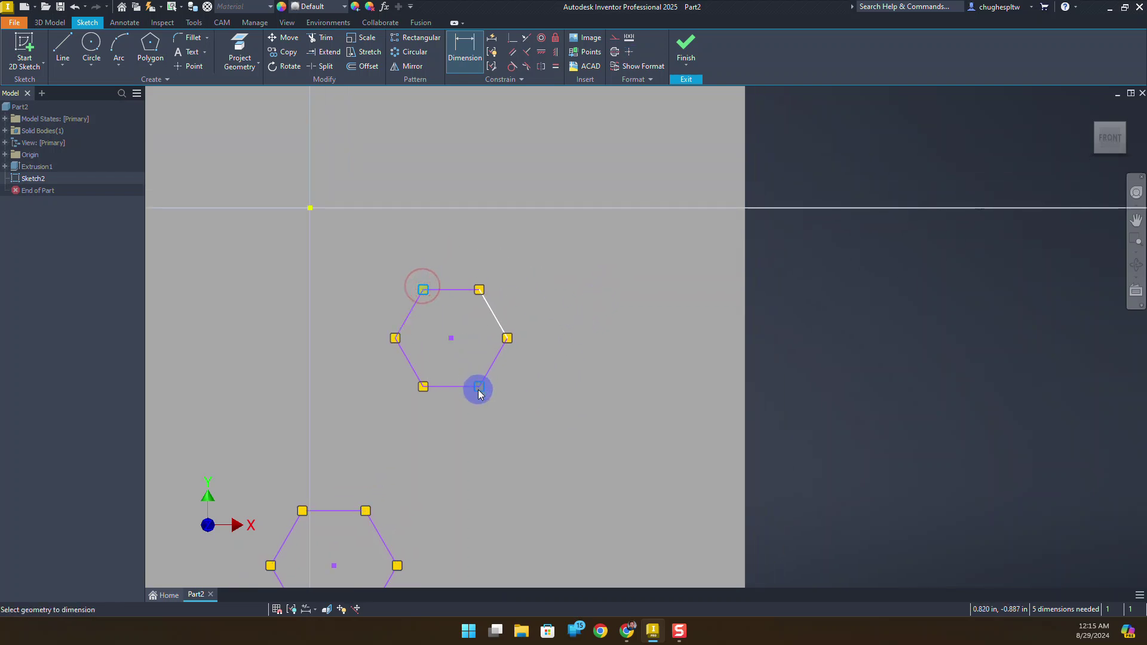
click(479, 386)
right_click(545, 321)
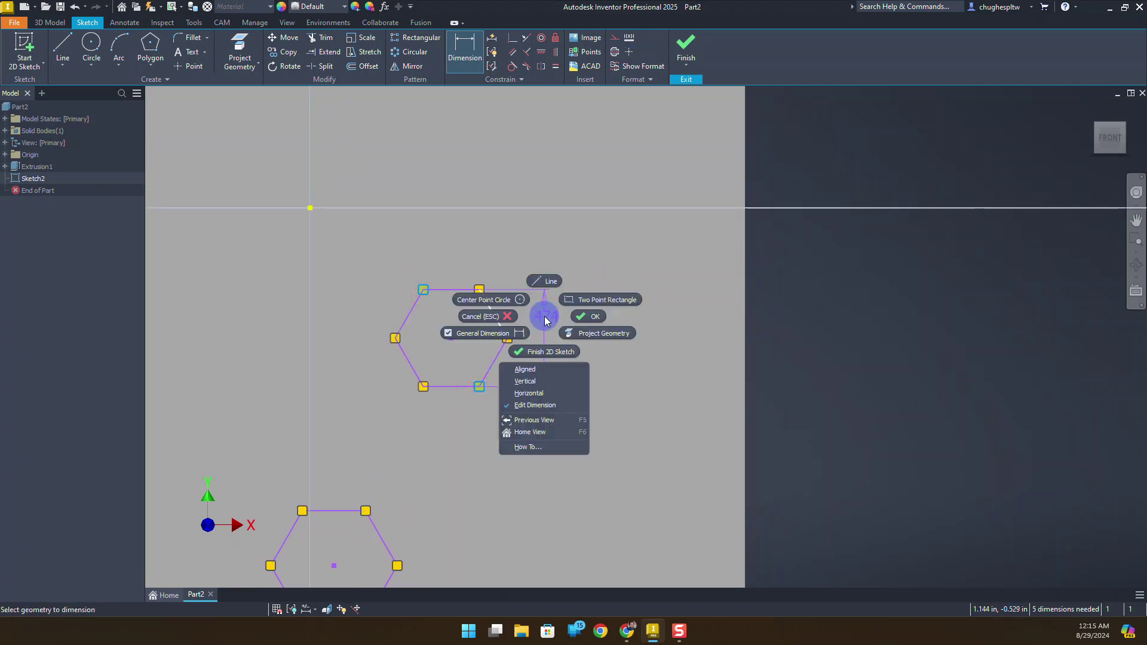
click(543, 370)
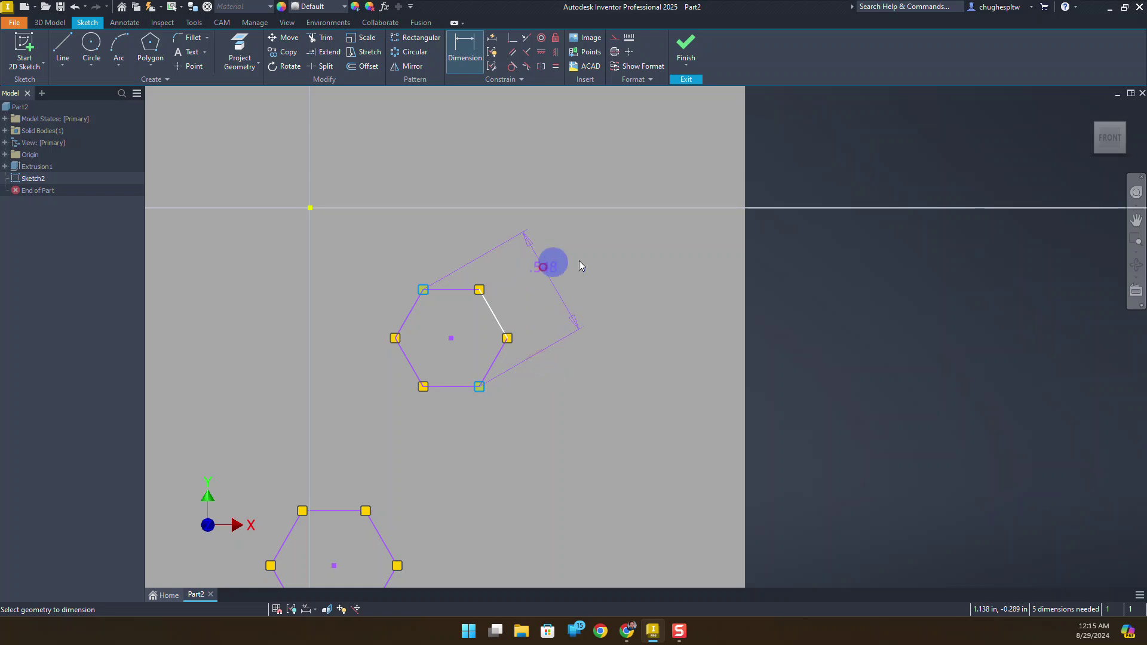
click(543, 267)
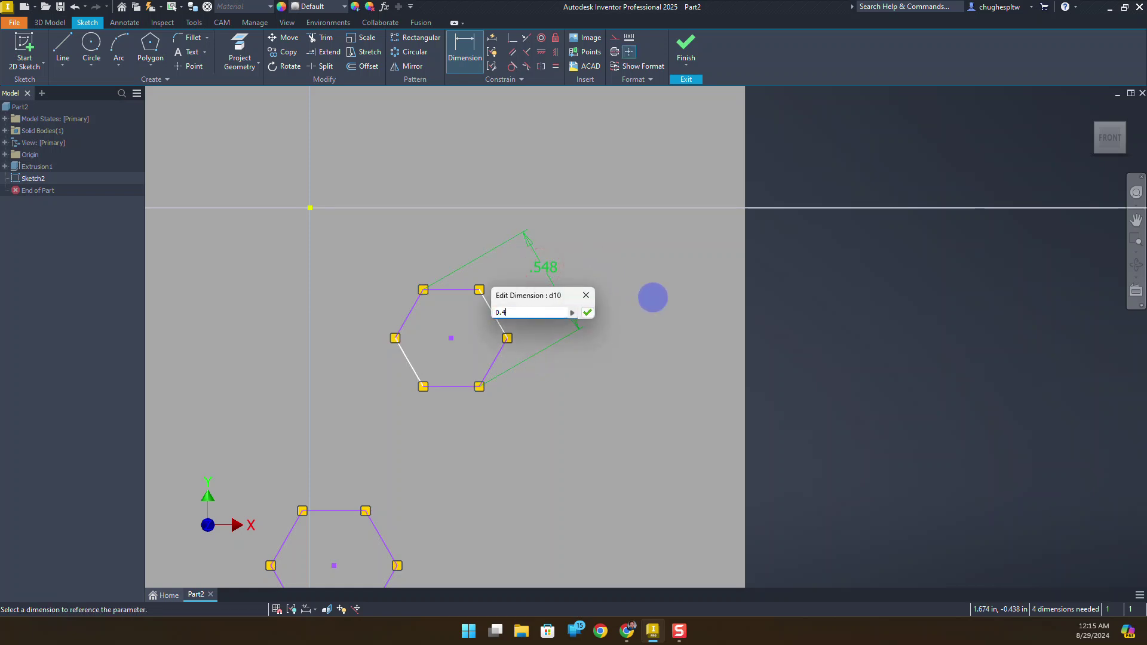
key(Return)
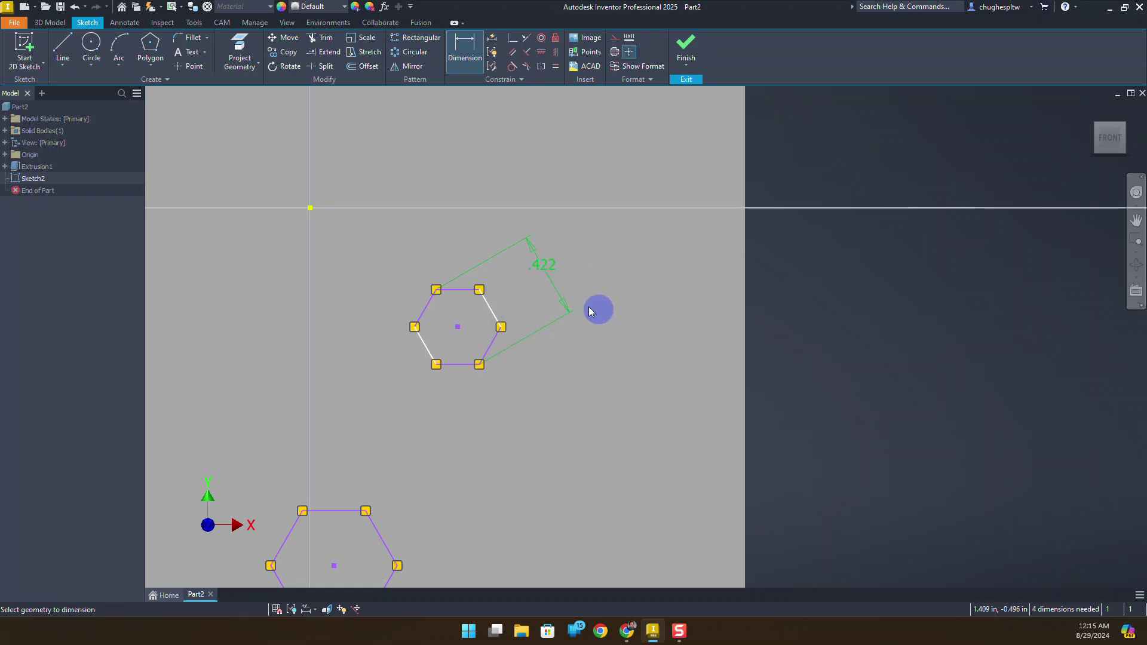
Dimension that lower-right hexagon's center vertically 1.5 in from the plate's bottom edge.
middle_drag(535, 386, 536, 287)
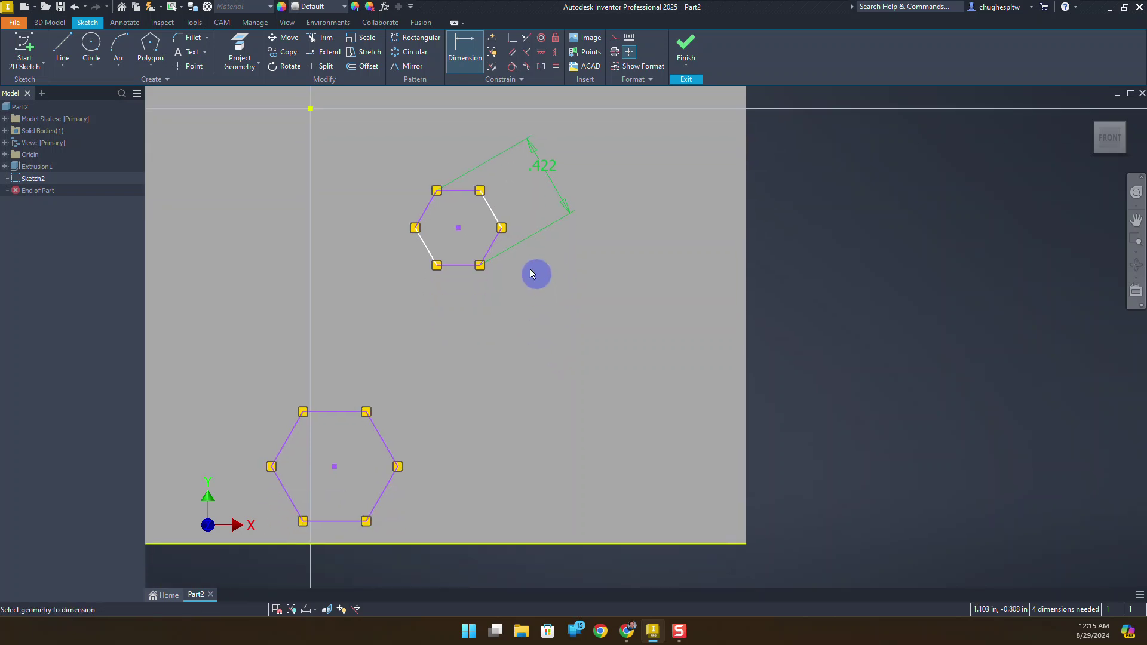
click(465, 545)
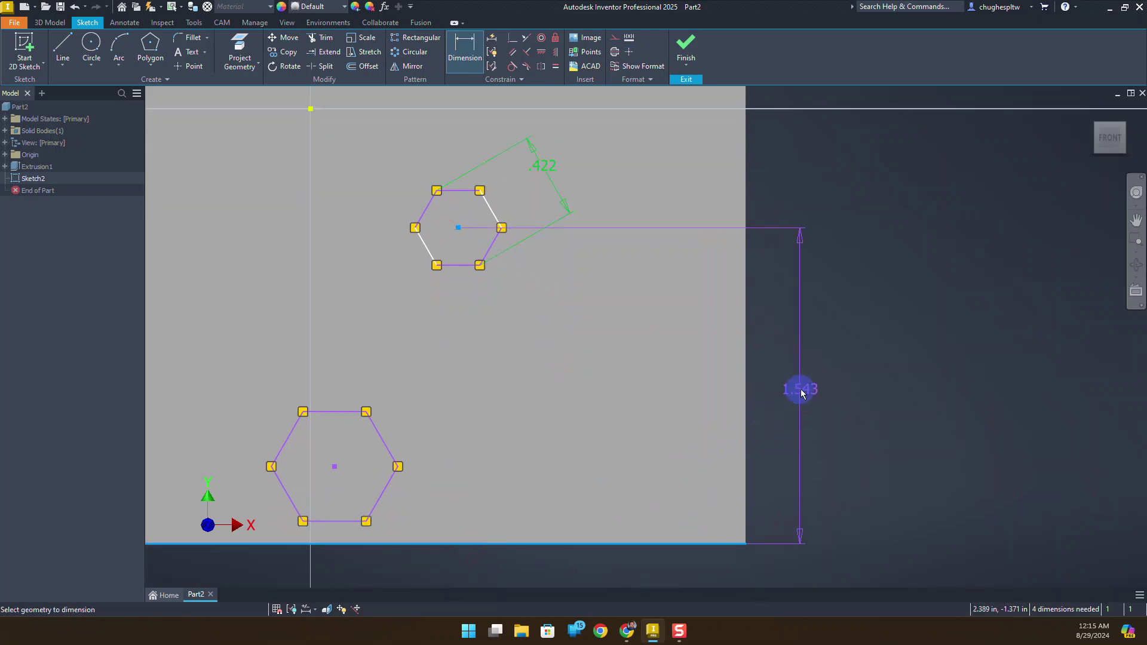
click(803, 374)
text(1.5)
key(Return)
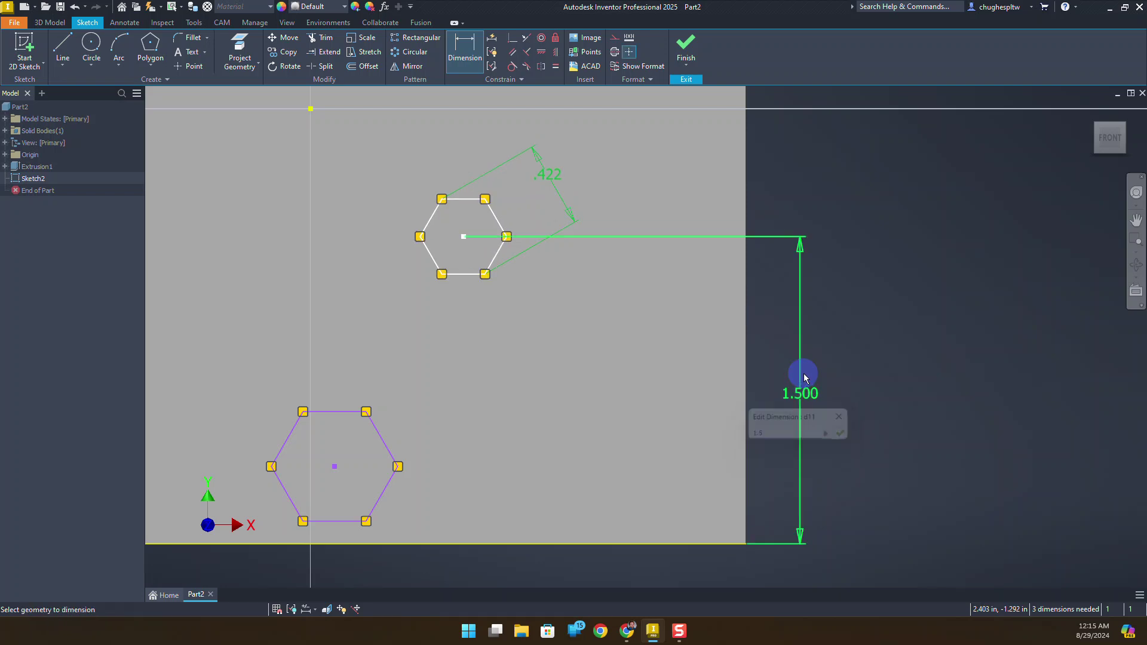
Try to dimension the lower-right hexagon's center horizontally from the plate's left edge.
scroll(502, 335, up, 3)
middle_drag(446, 285, 560, 402)
scroll(574, 394, up, 2)
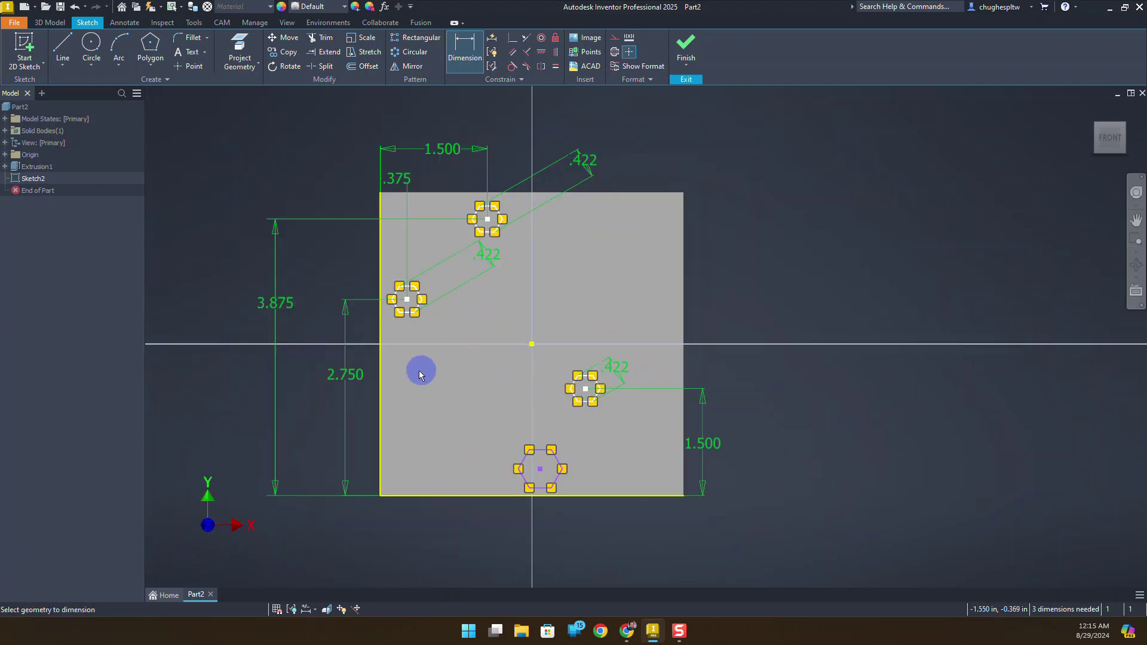
click(381, 368)
click(585, 389)
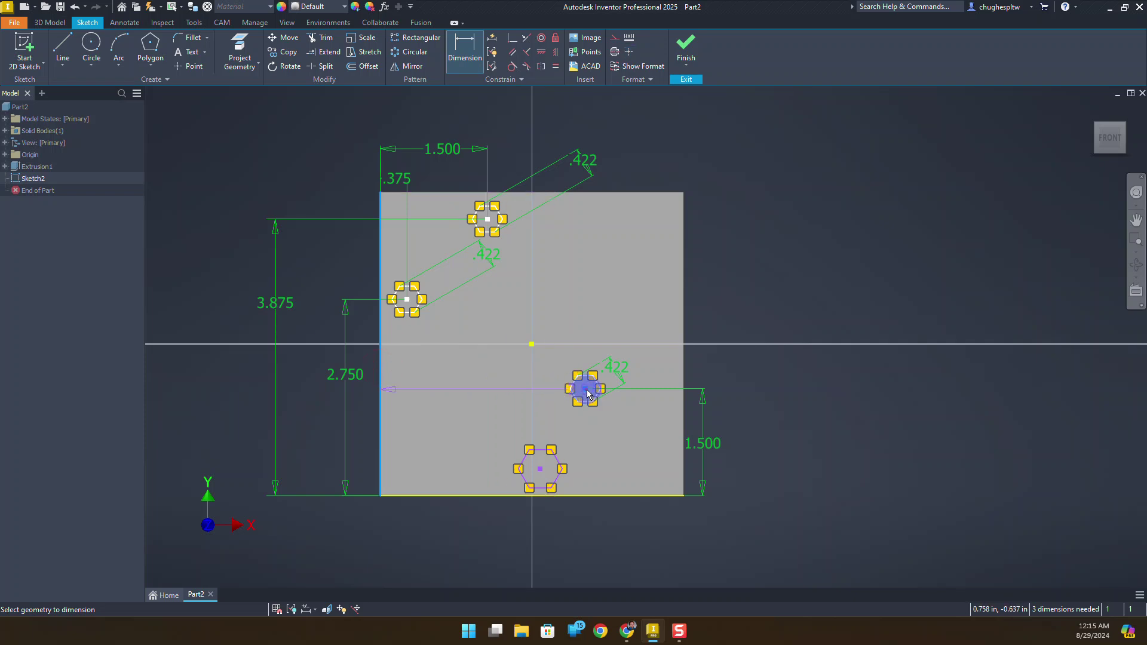
click(524, 127)
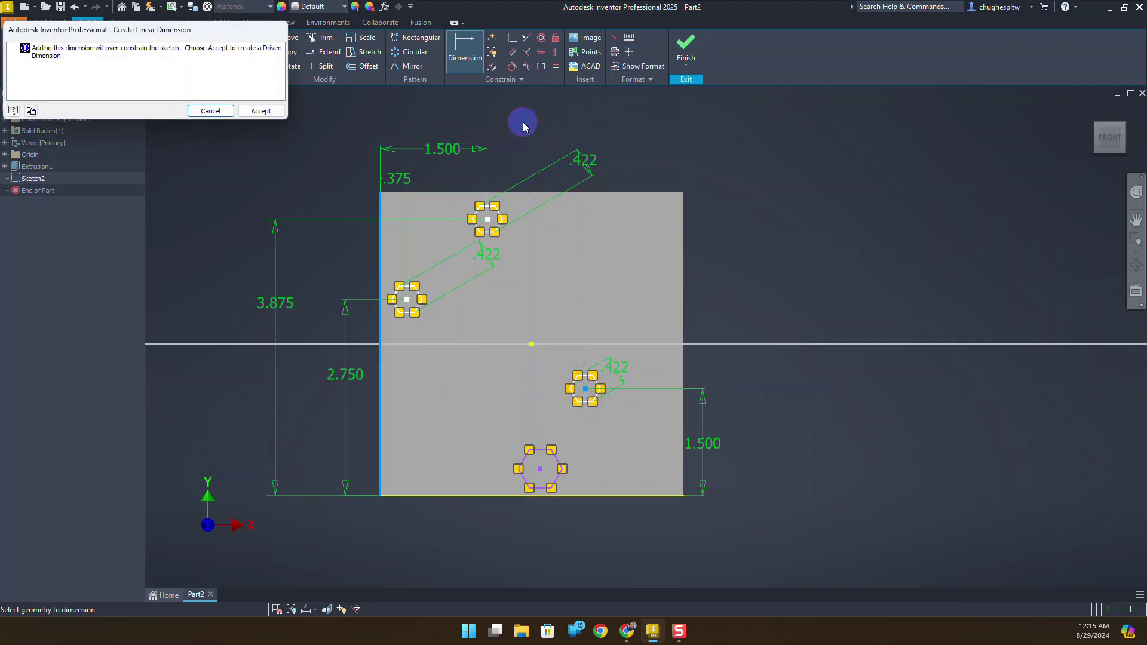
click(209, 111)
End dimensioning and examine the lower-right hexagon's center point and upper sides for constraints that fix its horizontal position.
scroll(626, 422, up, 3)
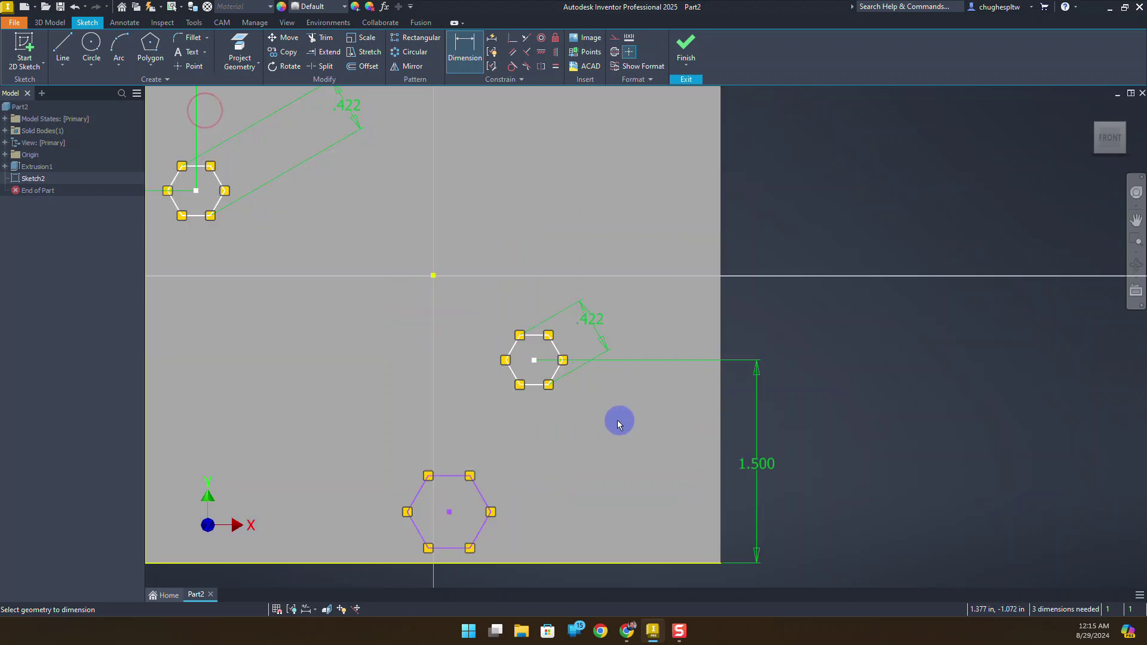
right_click(524, 257)
click(558, 246)
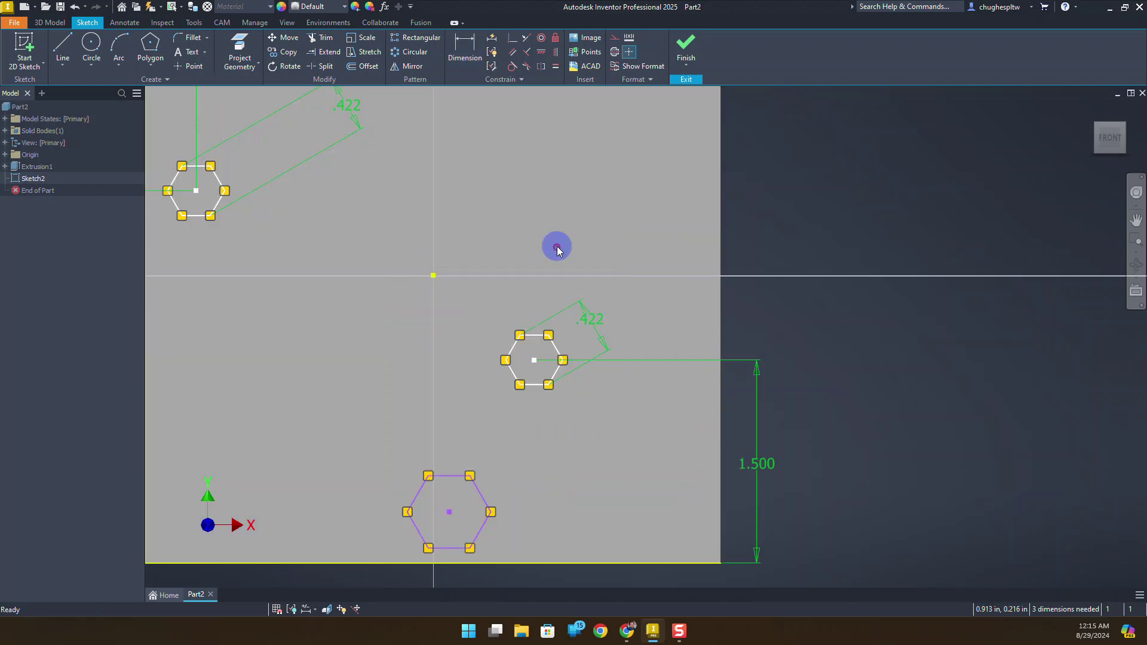
click(534, 360)
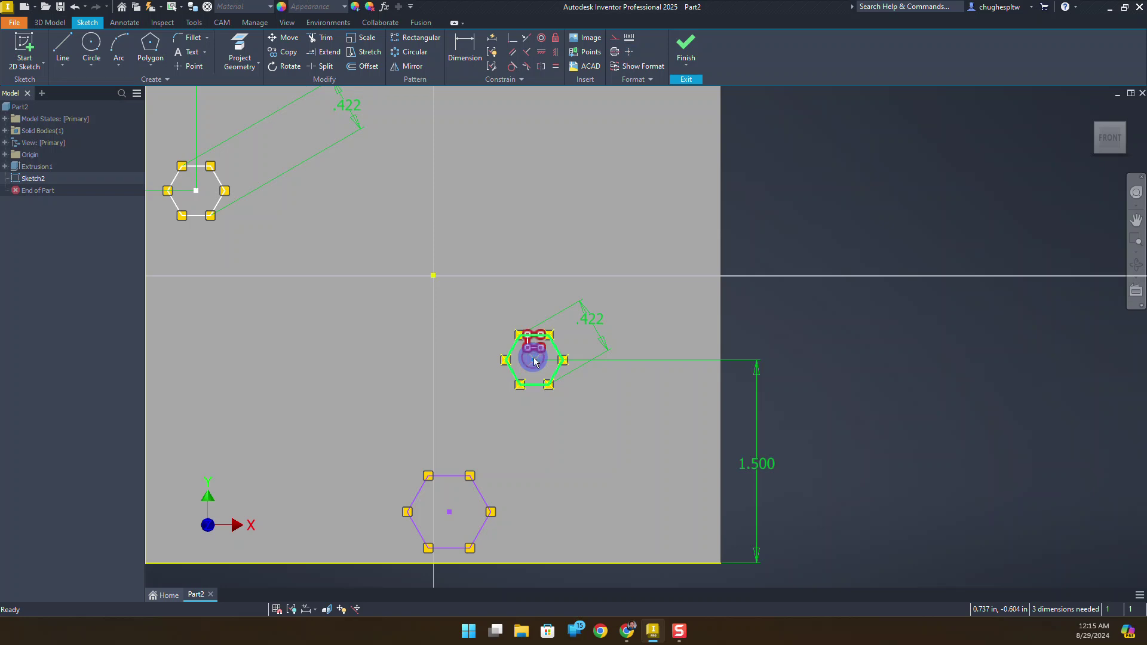
scroll(535, 359, up, 2)
click(385, 285)
click(540, 342)
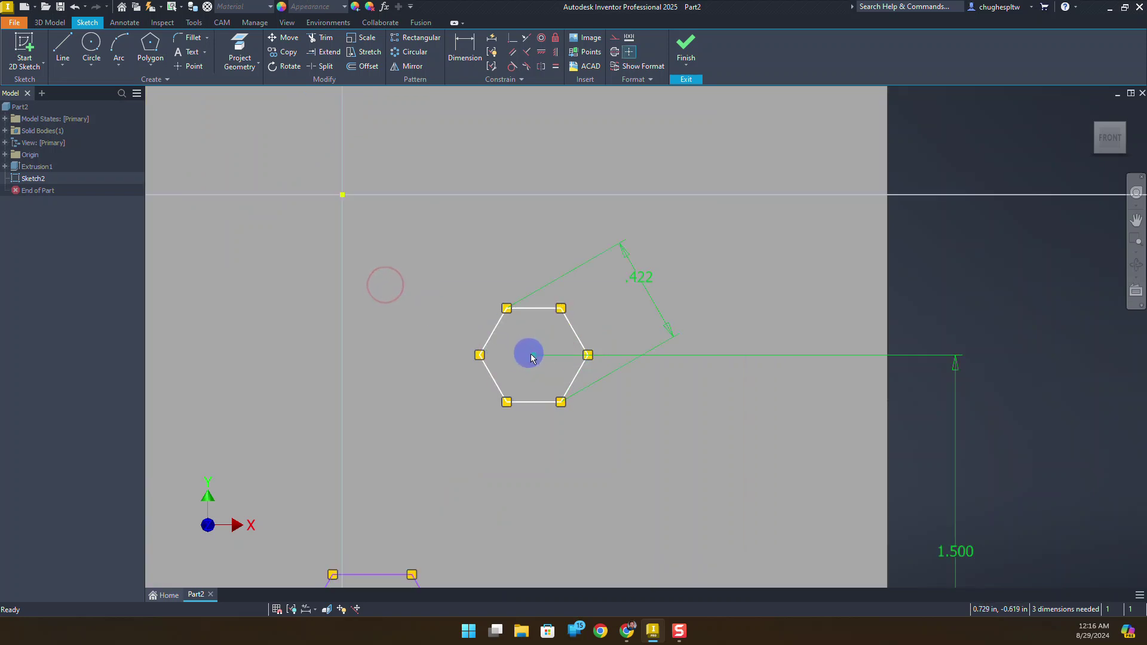
drag(560, 343, 604, 289)
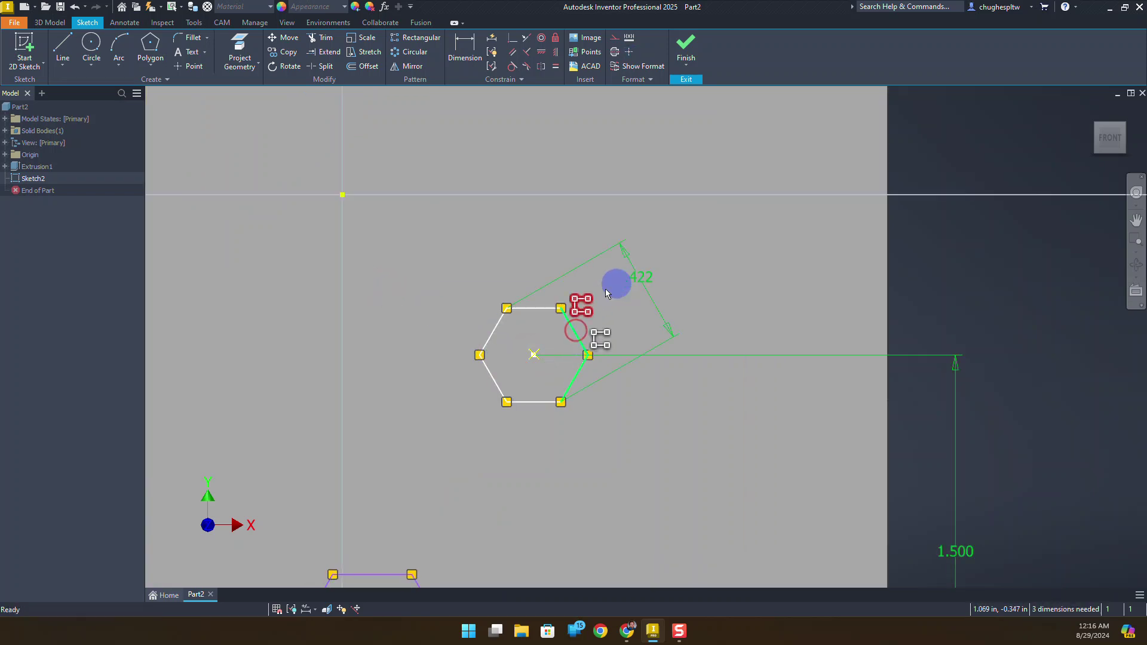
click(533, 309)
mouse_move(439, 329)
mouse_down()
mouse_move(533, 402)
mouse_move(537, 438)
mouse_move(442, 390)
mouse_up()
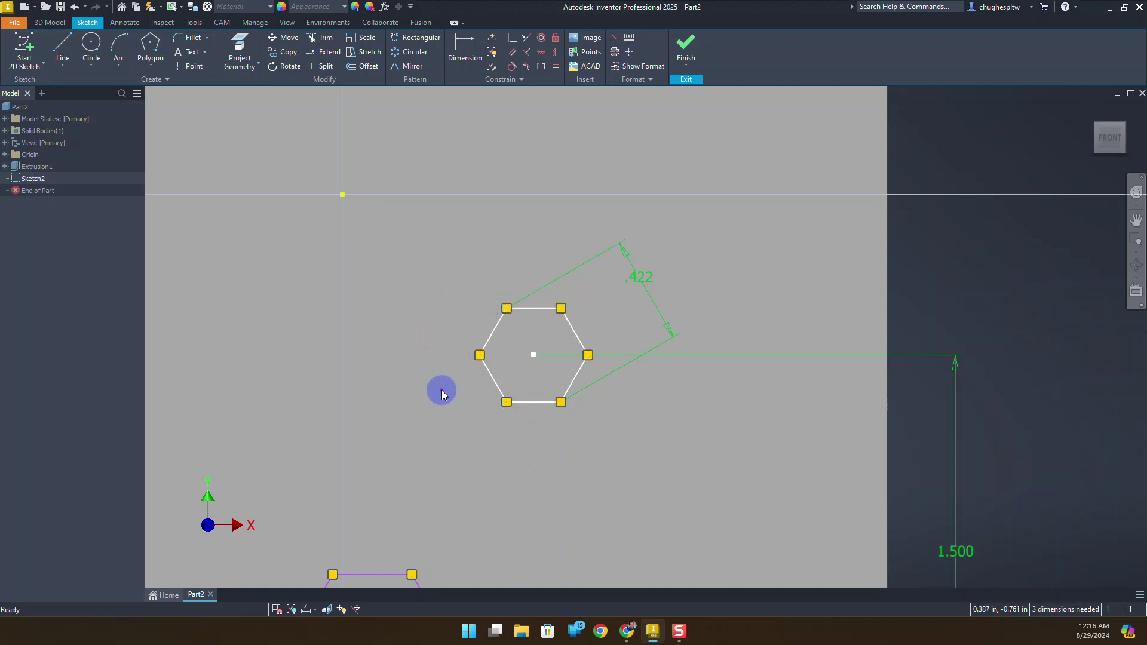
Examine the constraints on the lower-right hexagon's sides and center point for what fixes its horizontal position.
scroll(417, 289, down, 2)
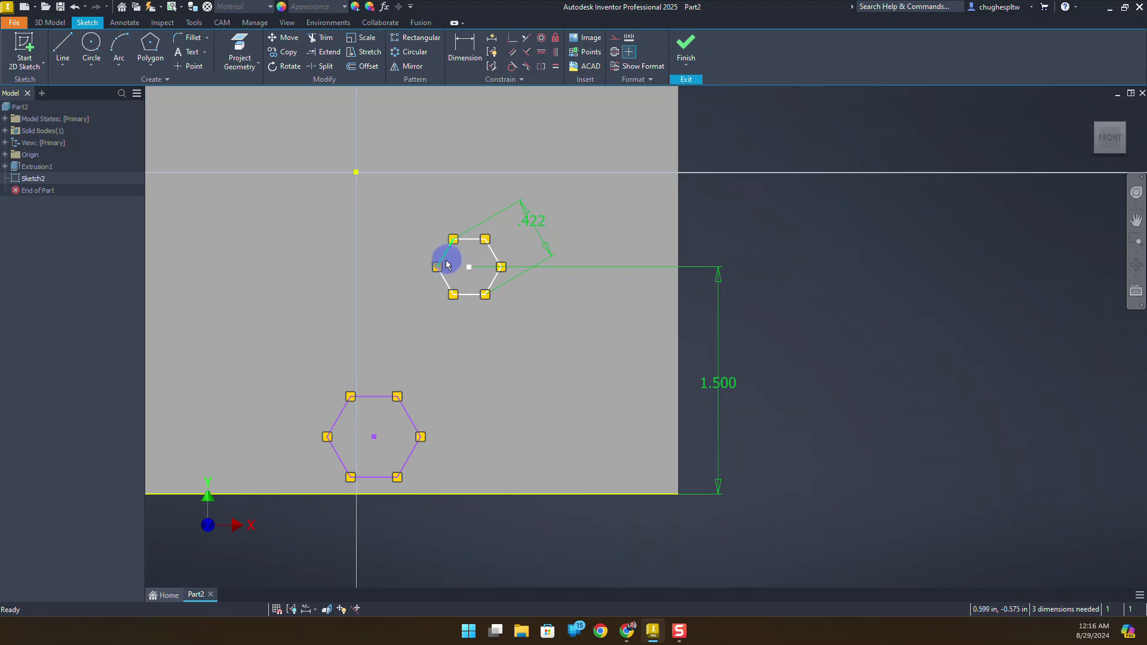
drag(437, 267, 436, 192)
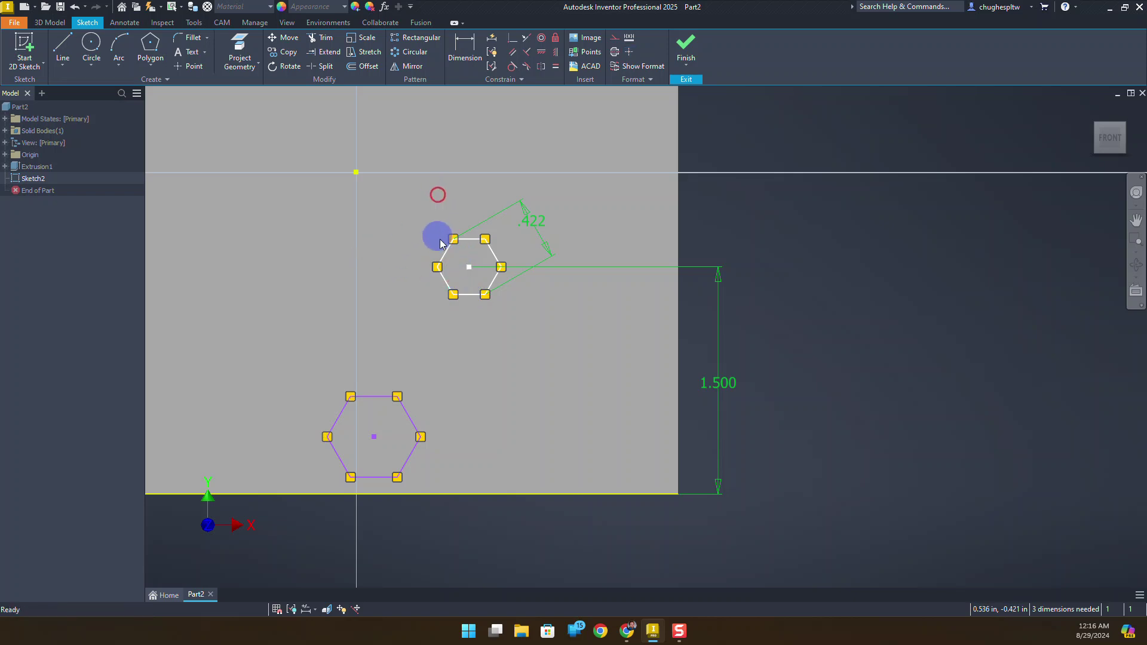
click(466, 266)
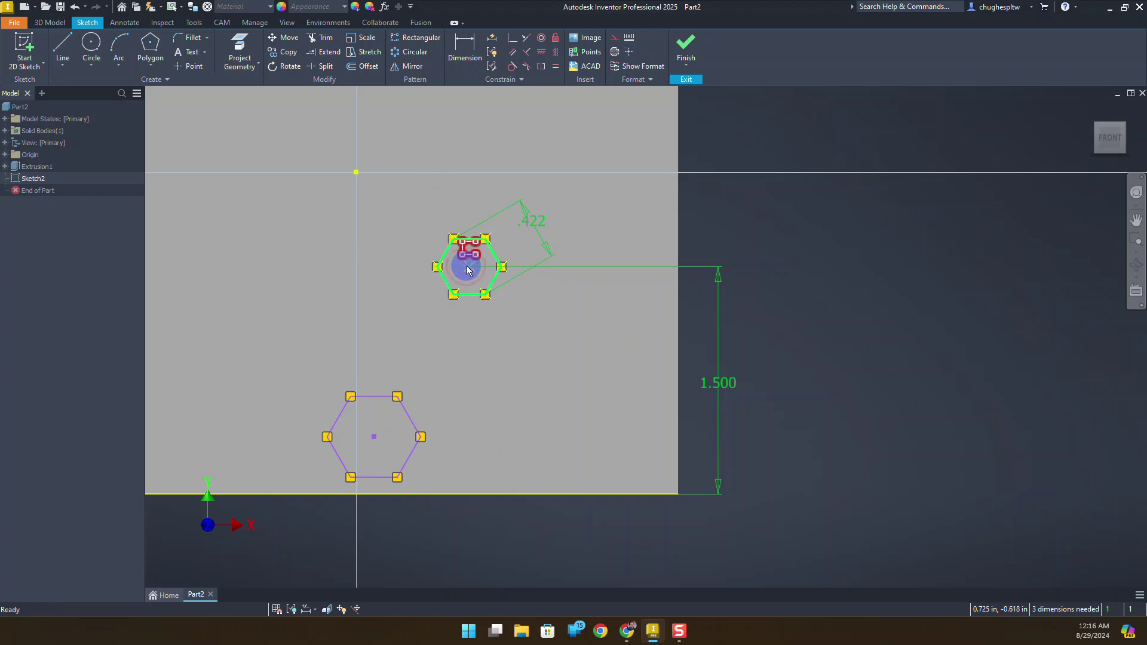
scroll(467, 270, up, 3)
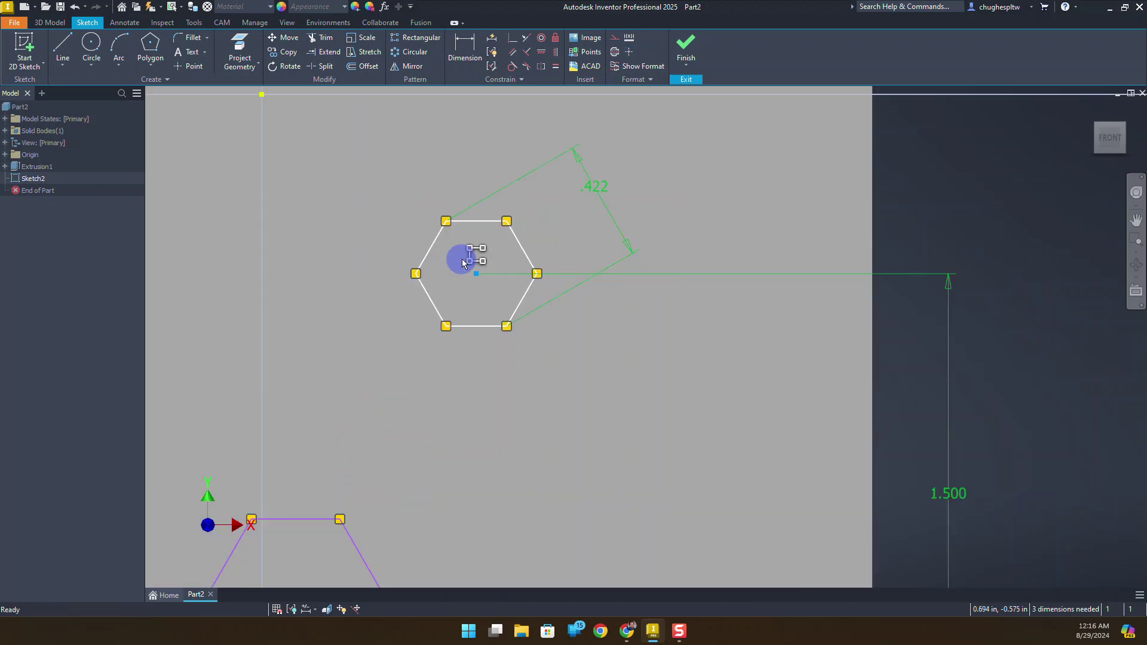
click(526, 252)
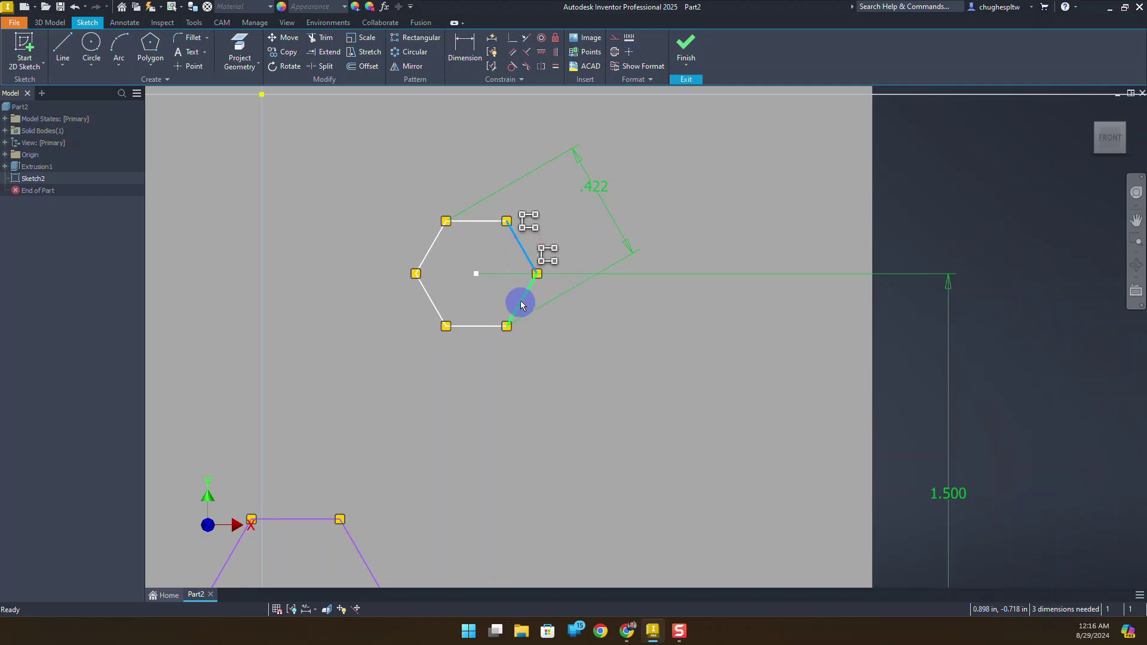
click(462, 325)
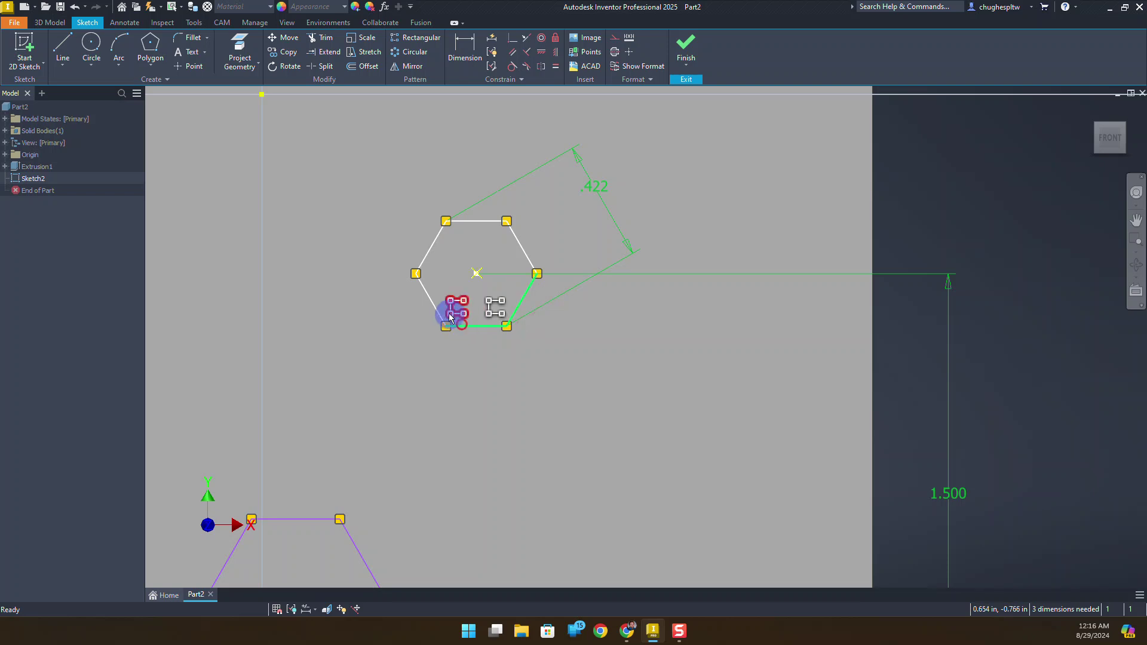
click(429, 296)
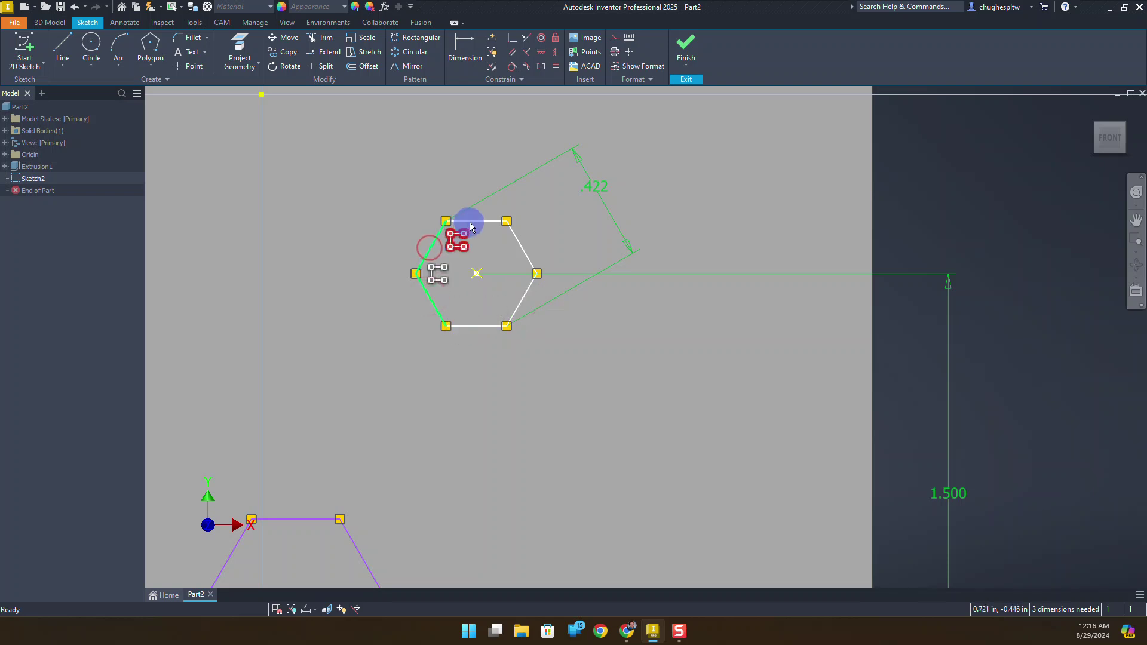
click(477, 274)
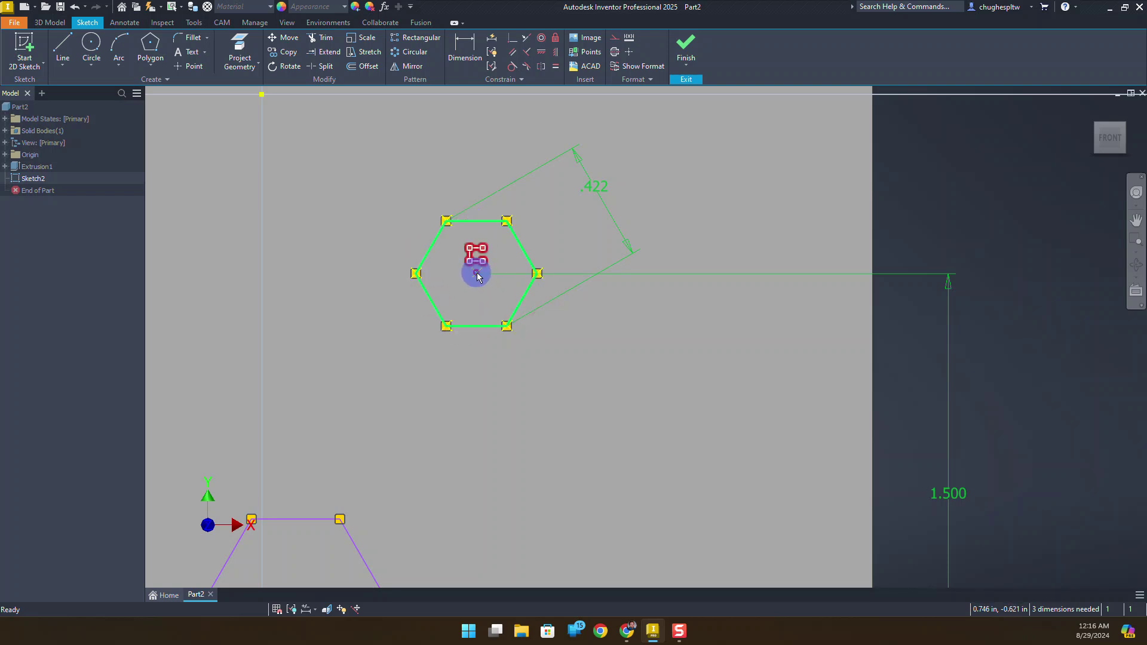
right_click(476, 277)
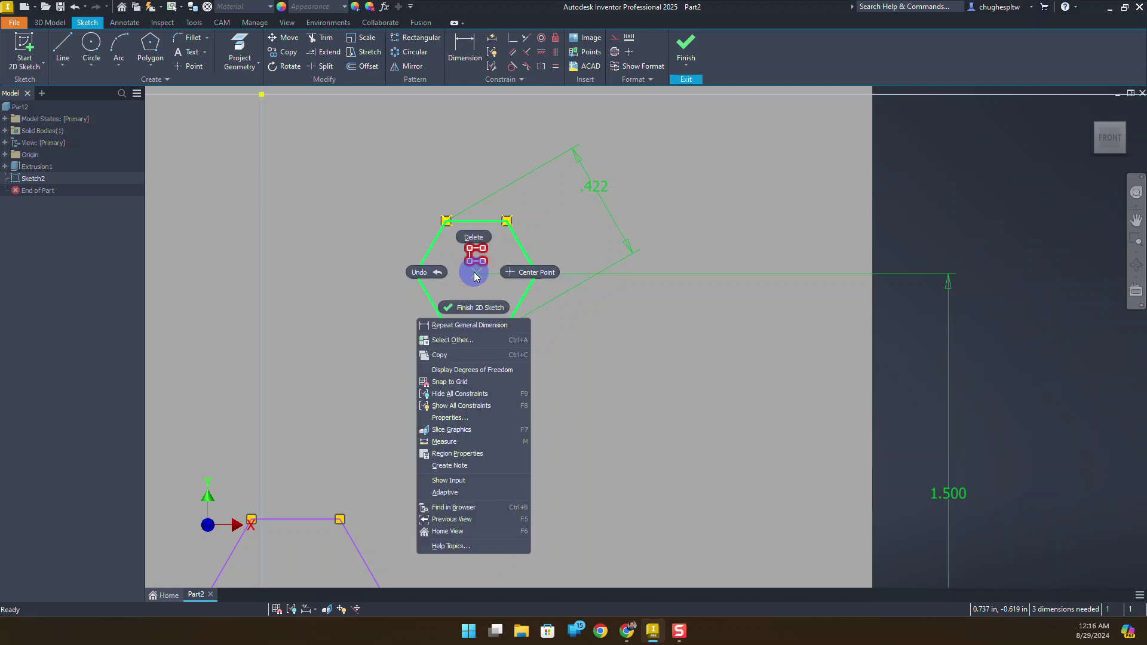
click(470, 258)
click(471, 255)
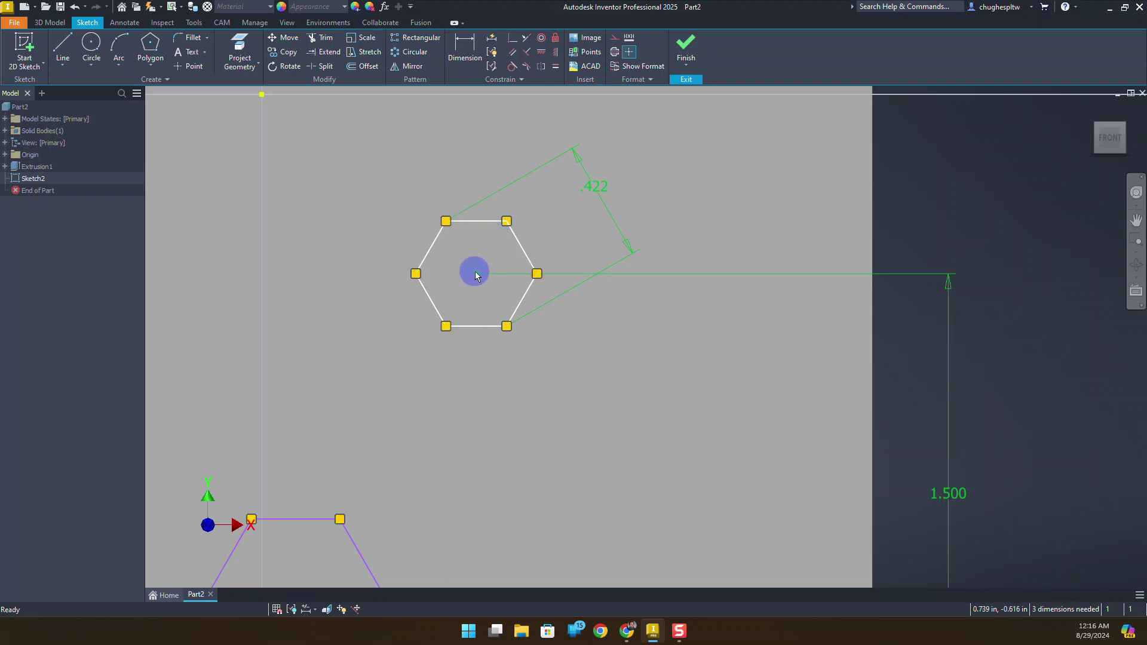
Delete the lower-right hexagon's 1.5 in vertical dimension and shift the hexagon by its center toward the plate's right edge.
click(952, 423)
key(Delete)
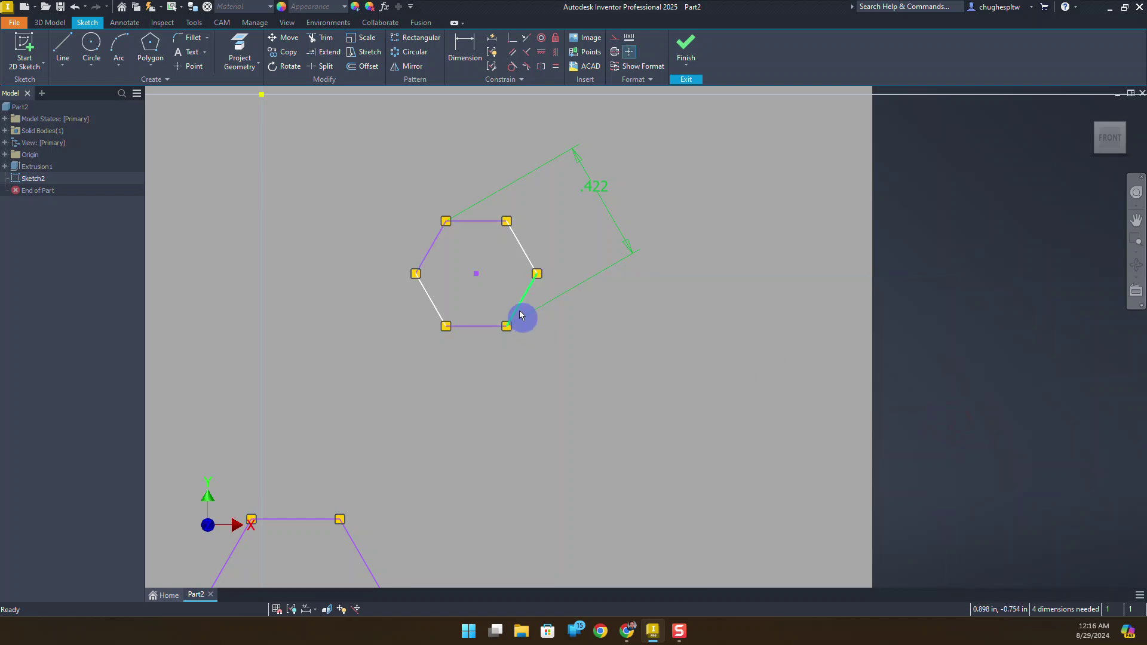
drag(476, 273, 593, 266)
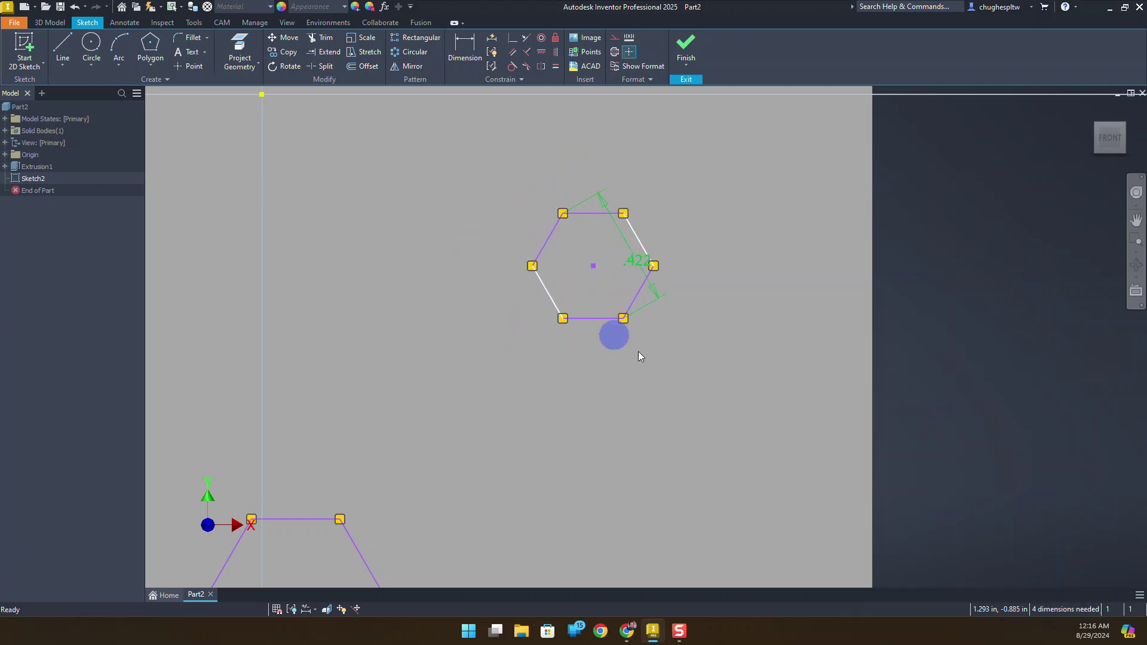
middle_drag(681, 361, 522, 419)
drag(471, 325, 533, 269)
scroll(586, 325, up, 6)
scroll(589, 274, down, 3)
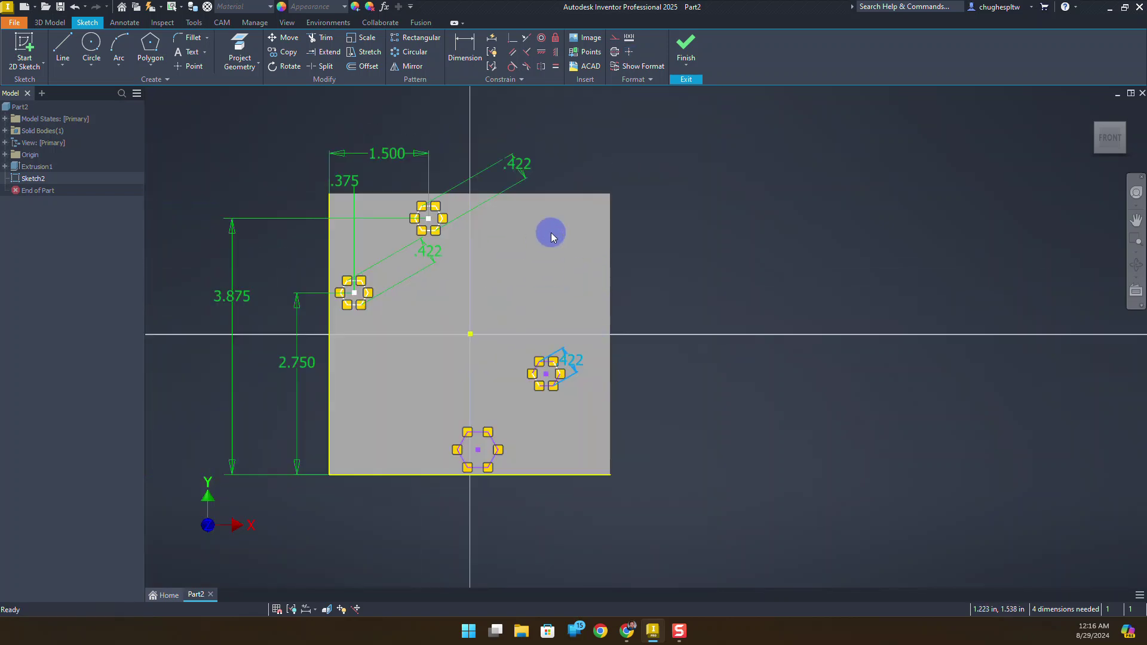
Dimension the lower-right hexagon's center horizontally 3.875 in from the plate's left edge.
click(465, 51)
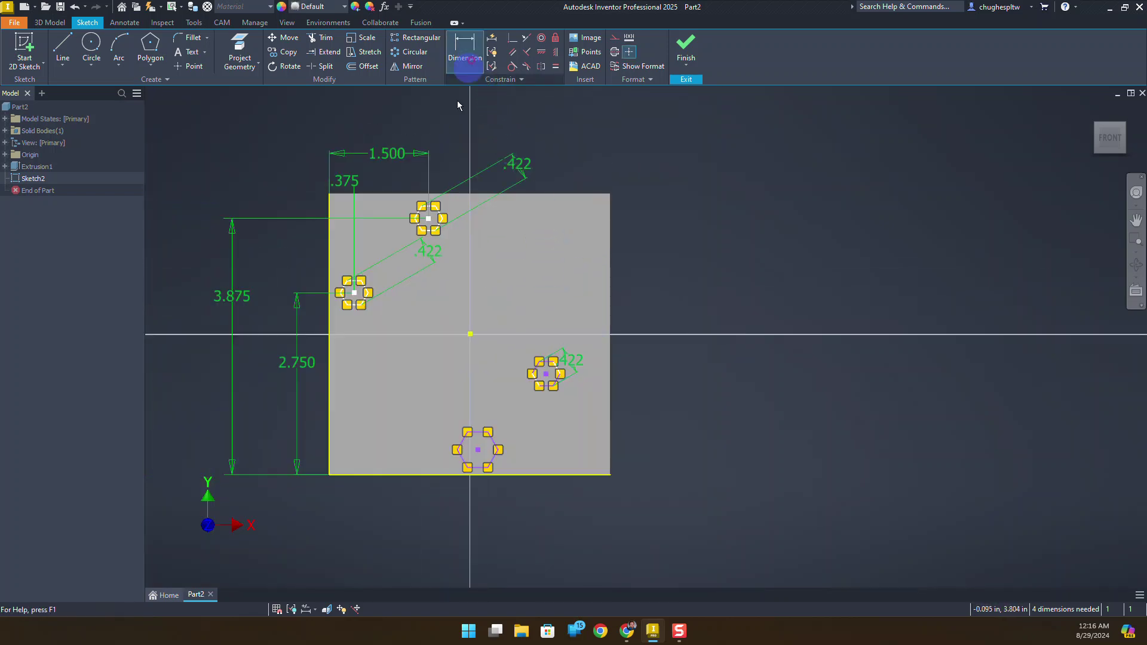
click(330, 401)
click(546, 374)
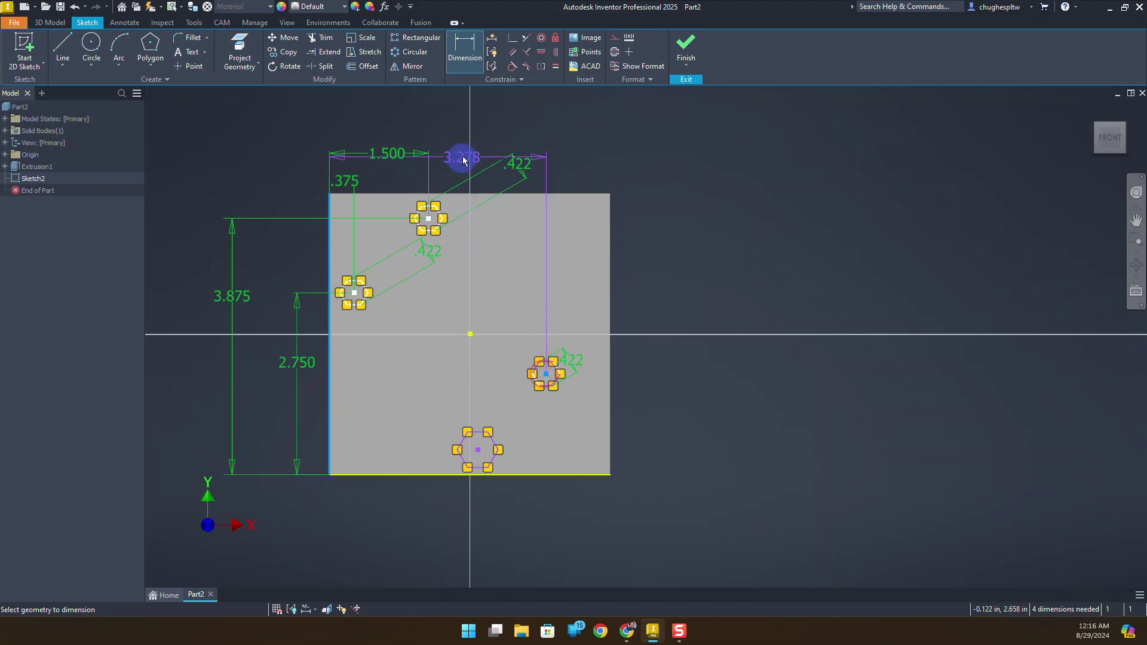
click(461, 123)
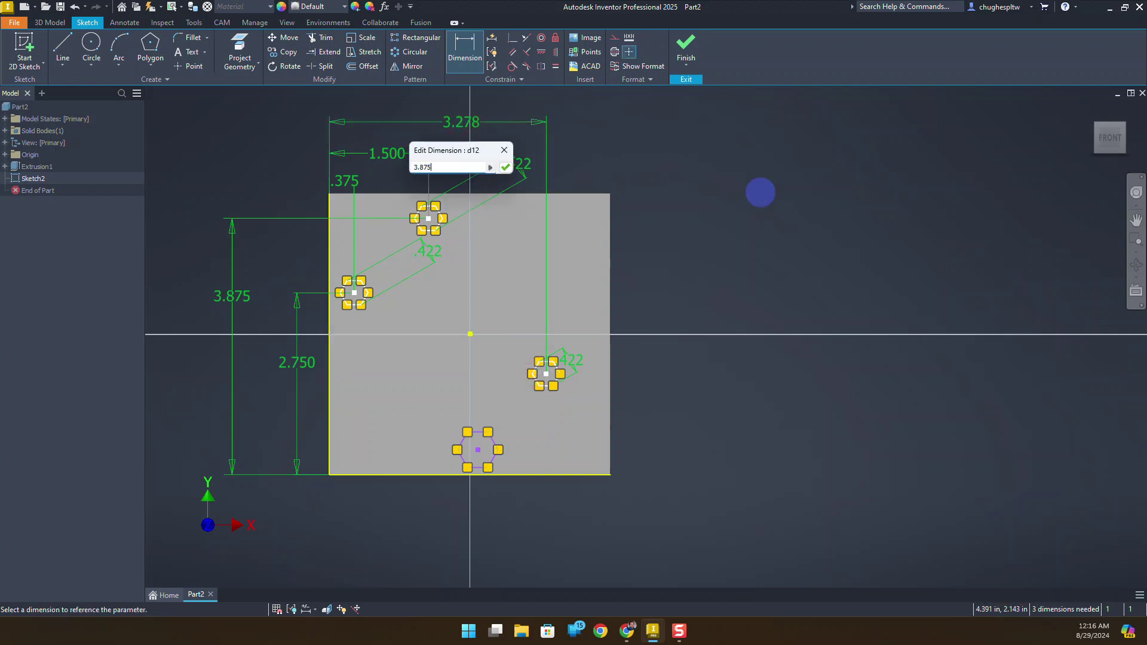
key(Return)
Try to dimension the lower-right hexagon's center vertically from the plate's bottom edge, then end dimensioning.
scroll(576, 488, down, 3)
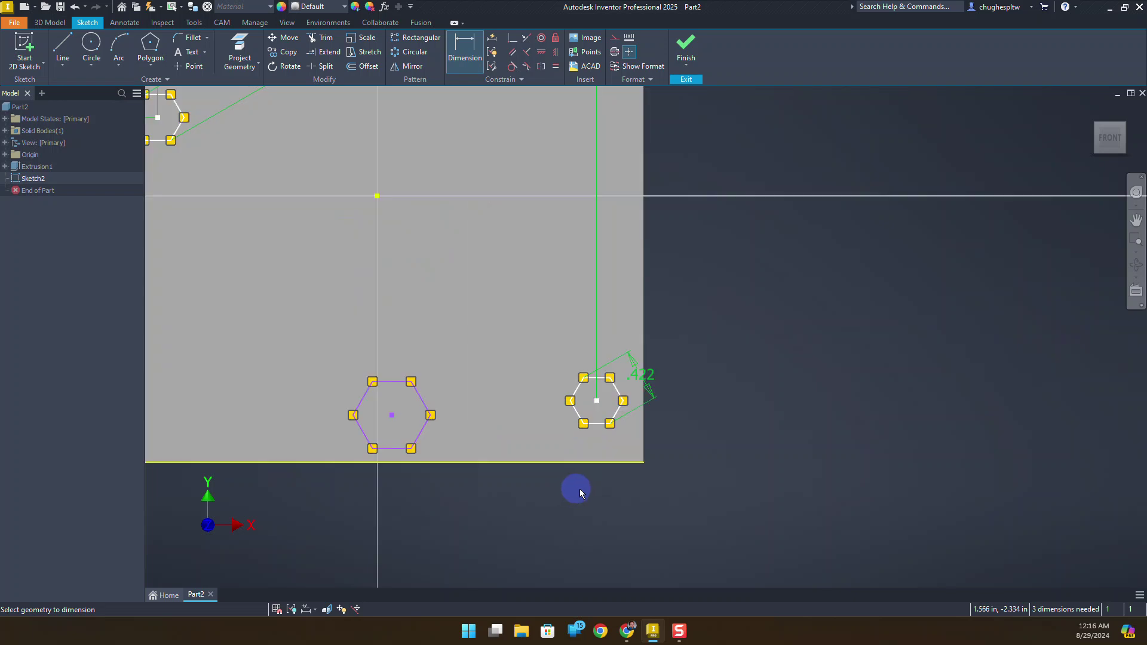
scroll(580, 490, down, 3)
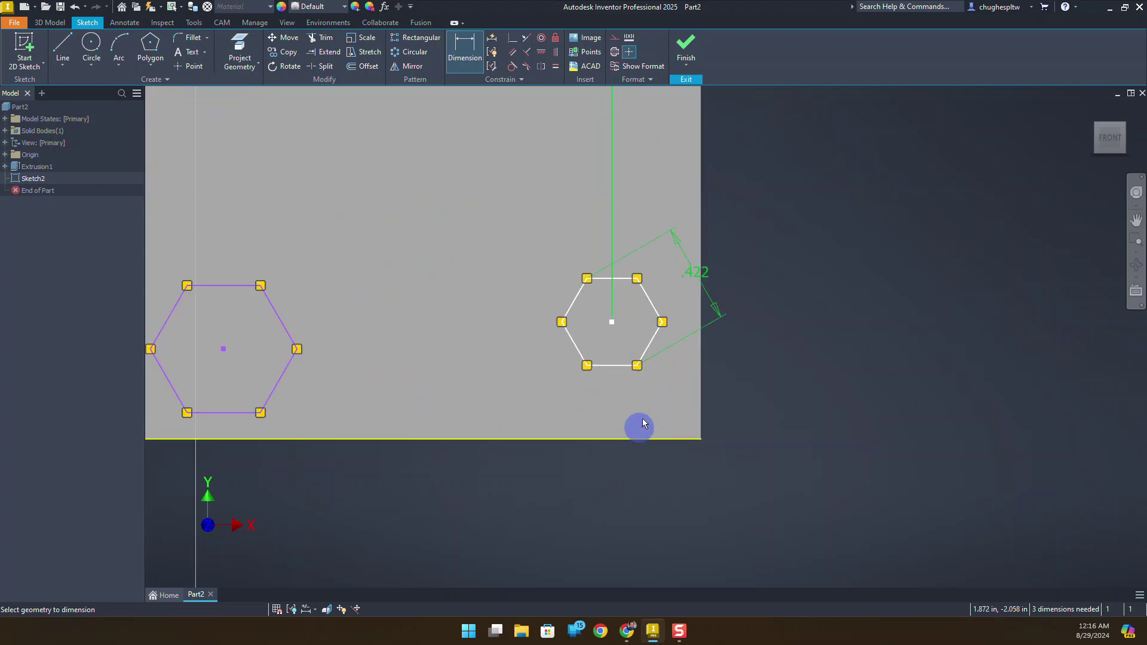
click(609, 440)
click(611, 322)
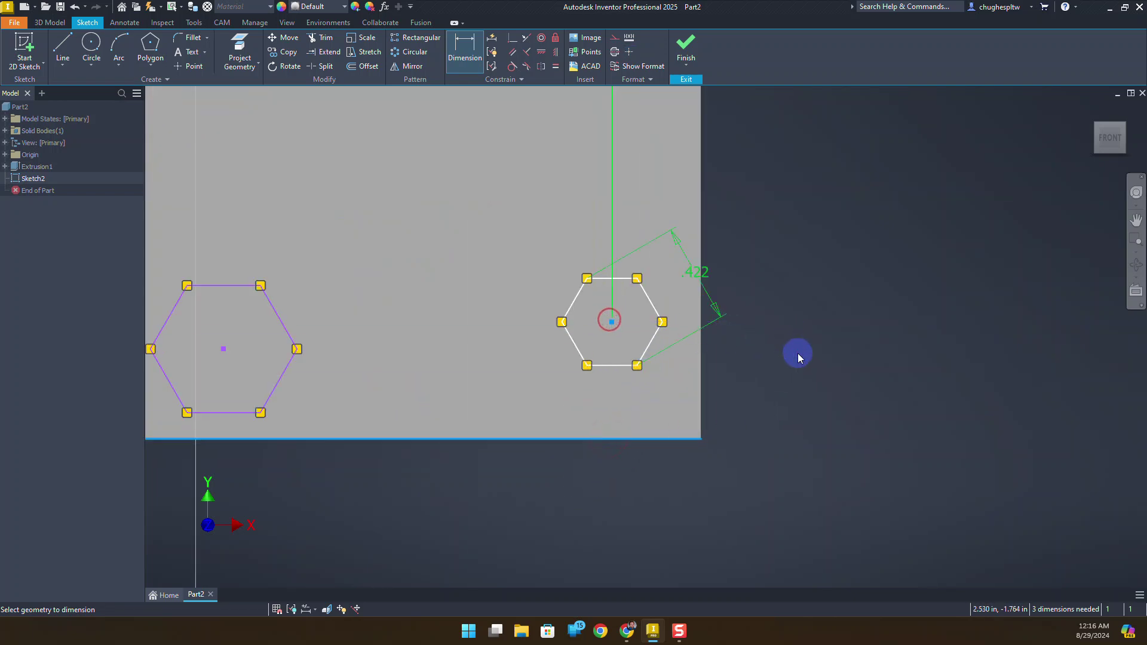
click(796, 352)
click(216, 112)
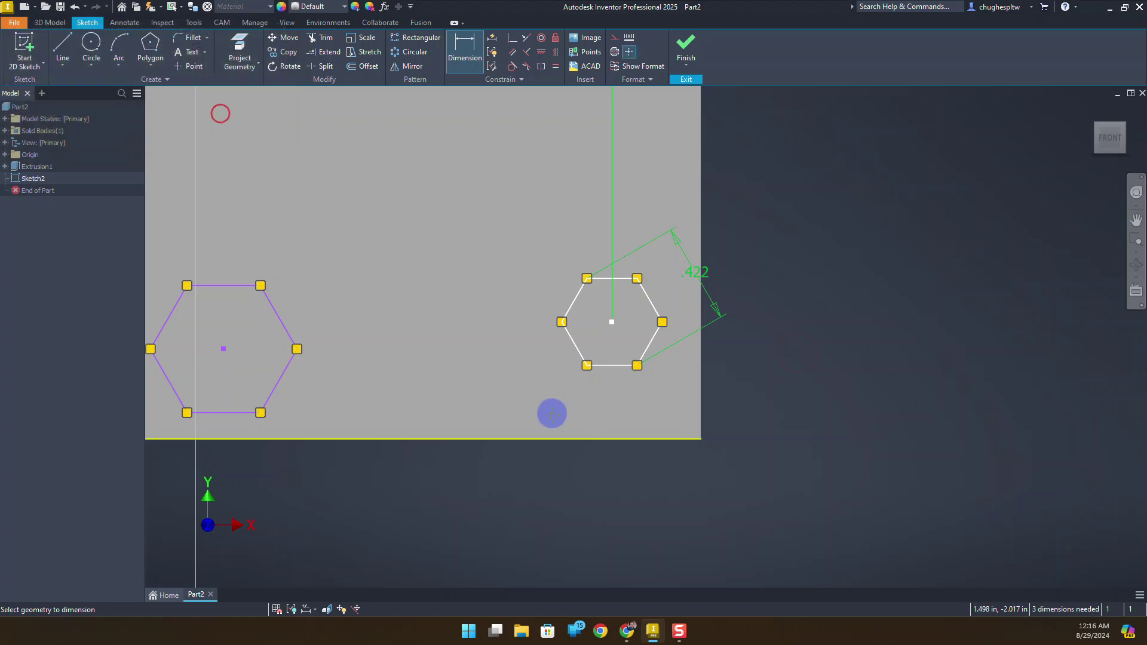
scroll(594, 478, up, 3)
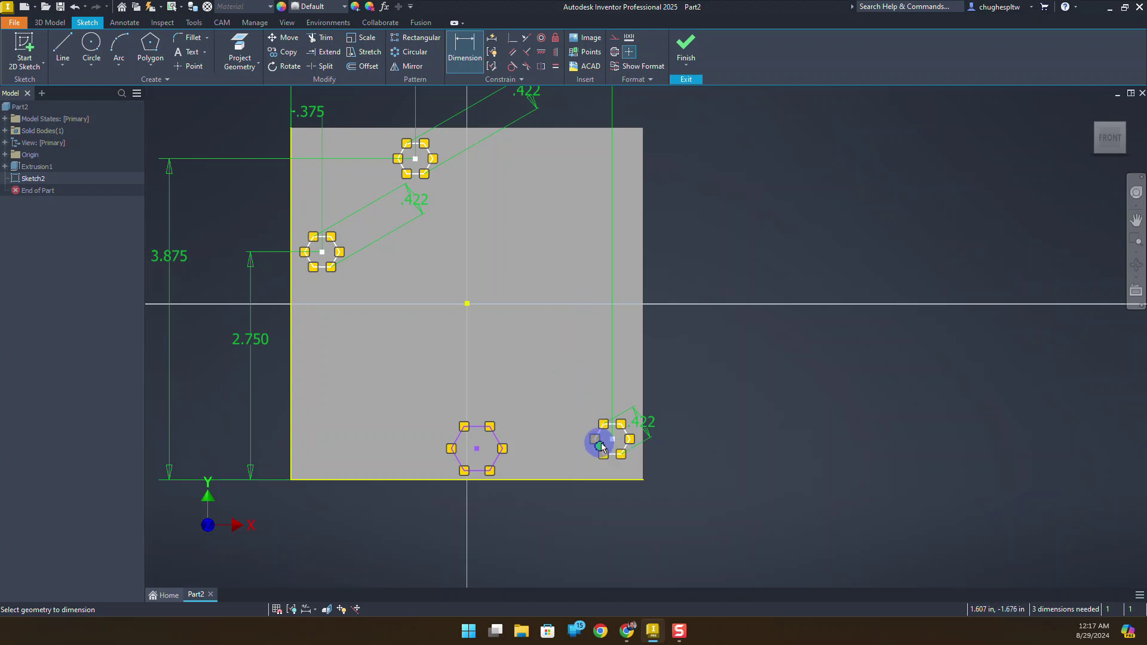
scroll(579, 389, up, 4)
right_click(563, 364)
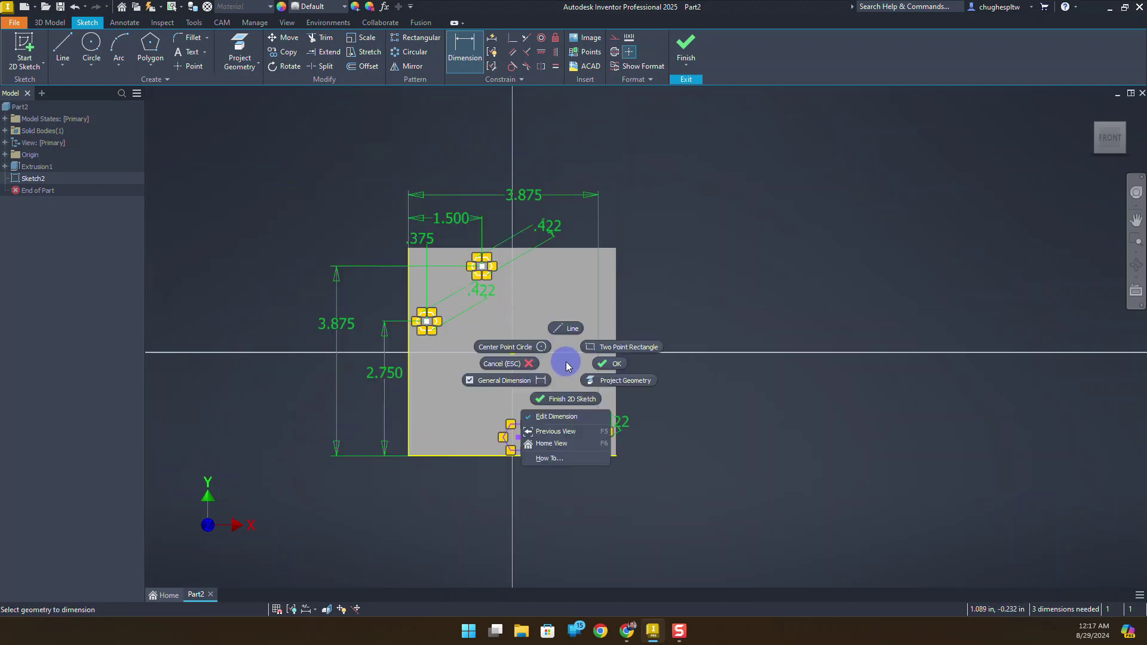
click(531, 363)
Delete the entire hexagon near the plate's lower-right corner along with its dimensions.
scroll(604, 440, down, 5)
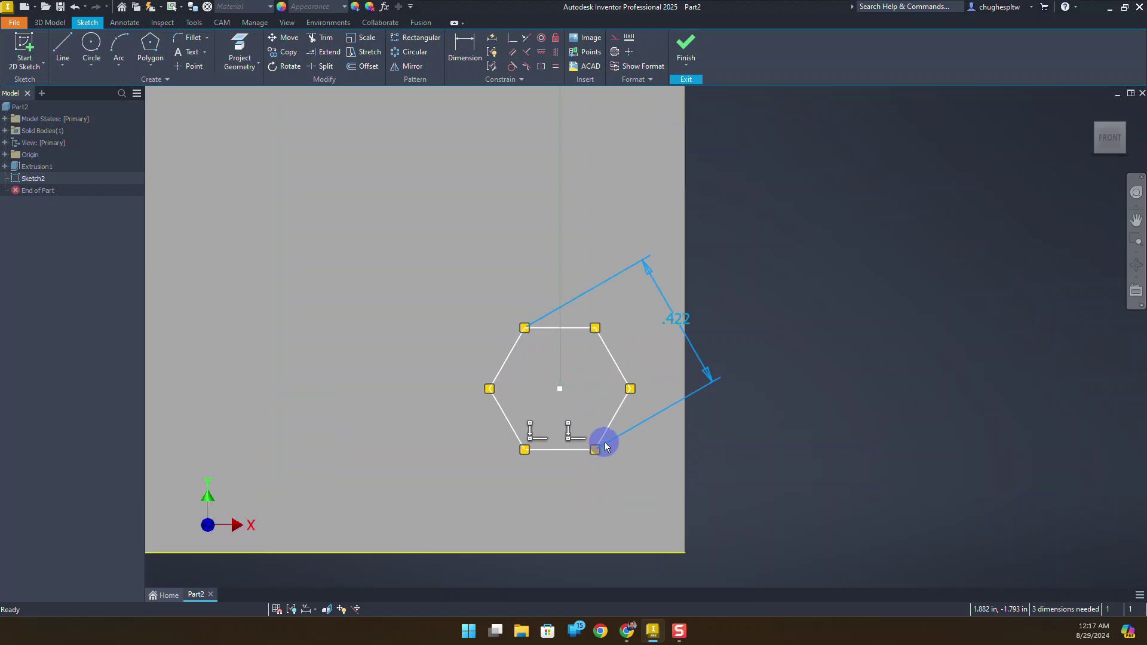
drag(409, 242, 671, 490)
click(660, 483)
Add an aligned dimension of 0.422 in between opposite corners of the hexagon near the middle of the plate's bottom edge.
scroll(597, 448, up, 5)
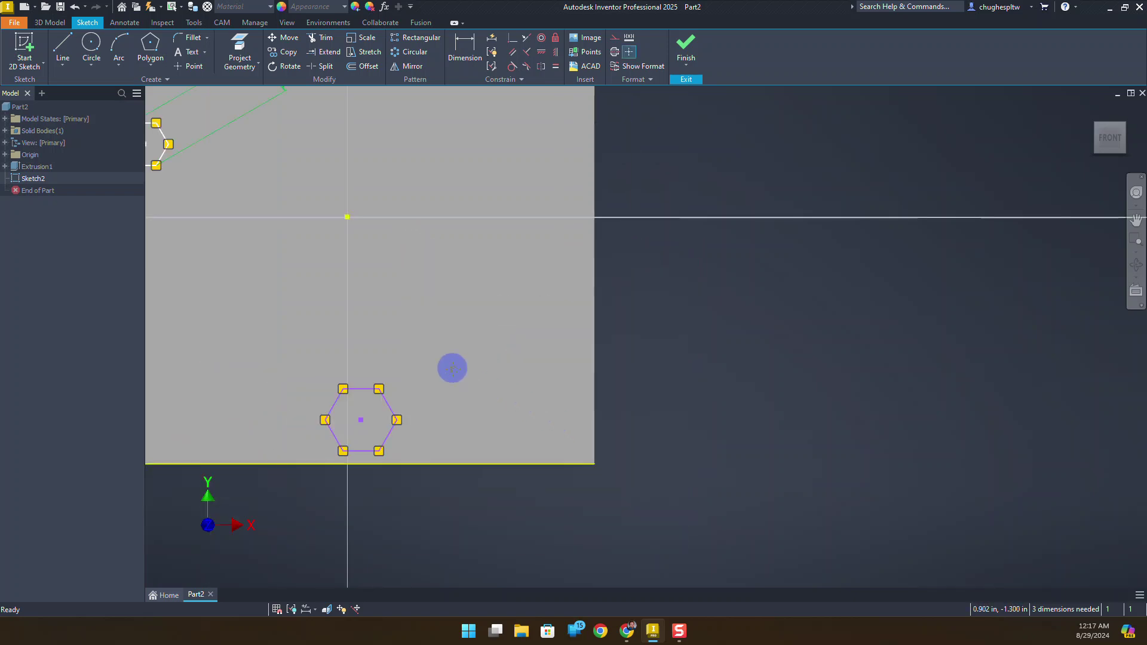
mouse_move(450, 367)
middle_down()
mouse_move(658, 431)
mouse_move(670, 376)
middle_up()
click(465, 48)
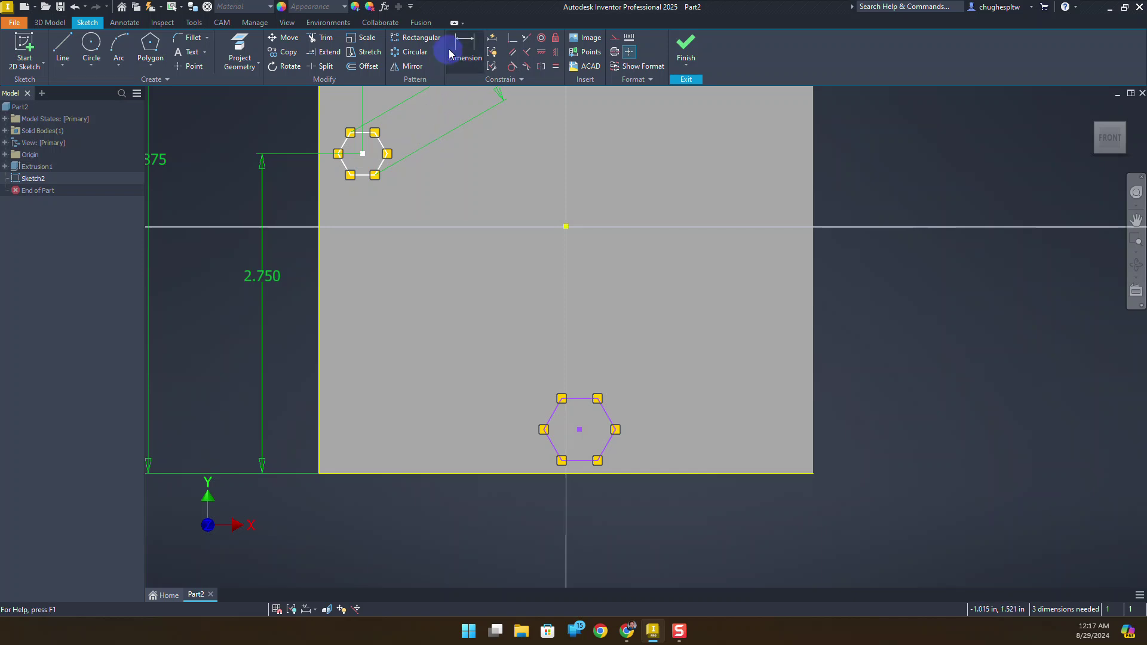
click(564, 397)
click(597, 460)
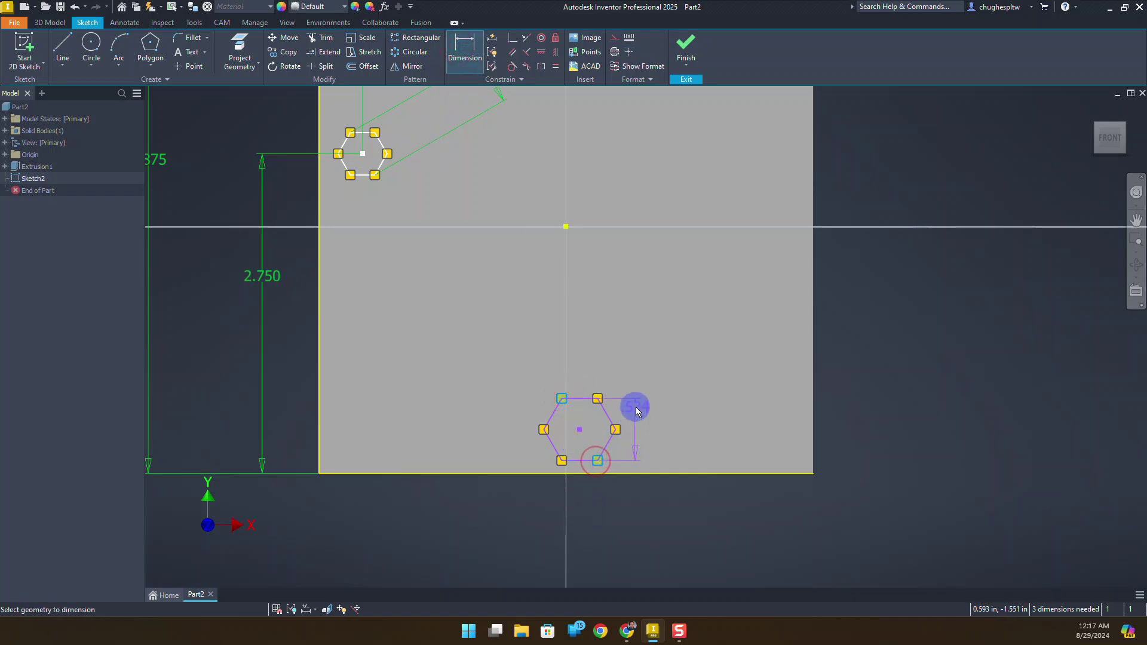
right_click(636, 409)
click(633, 460)
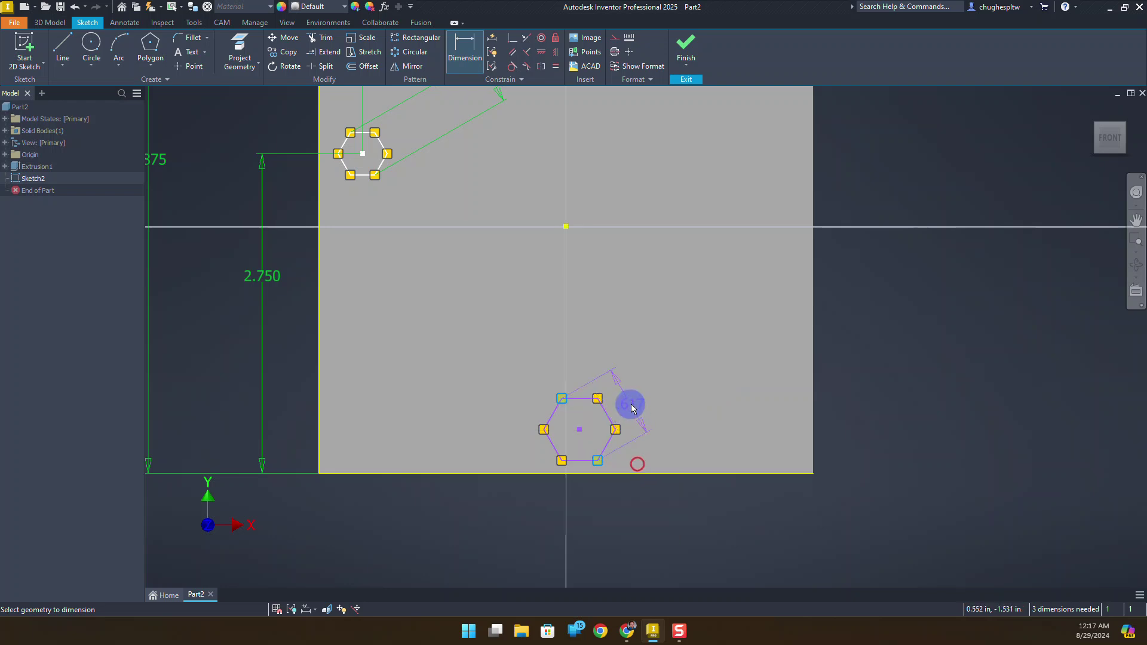
click(638, 398)
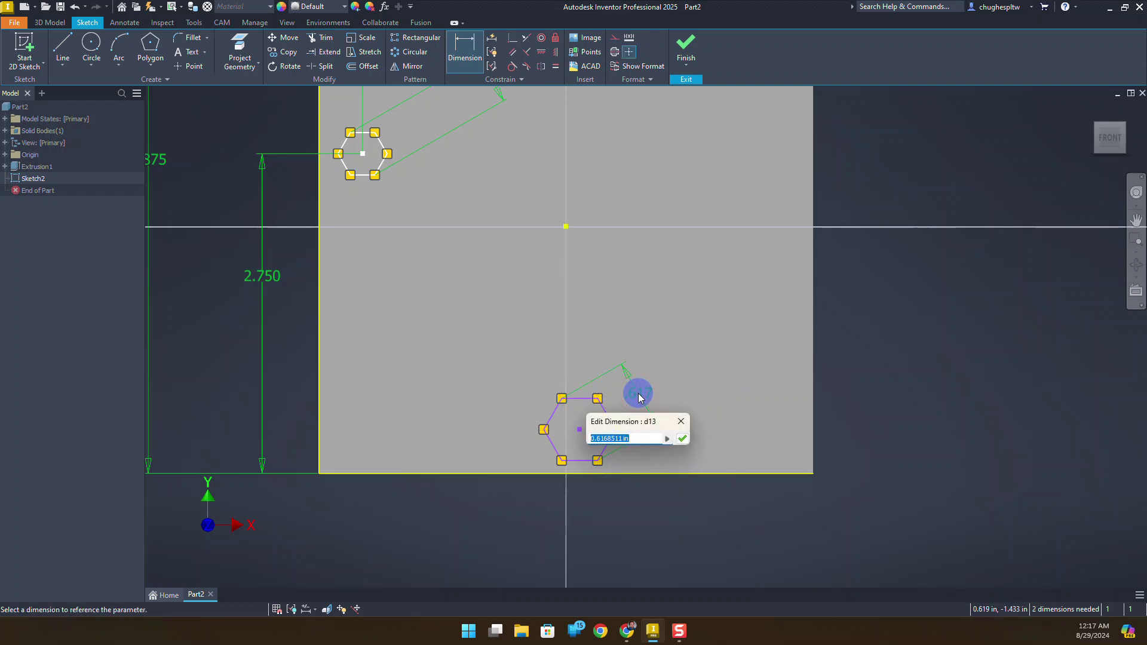
key(Return)
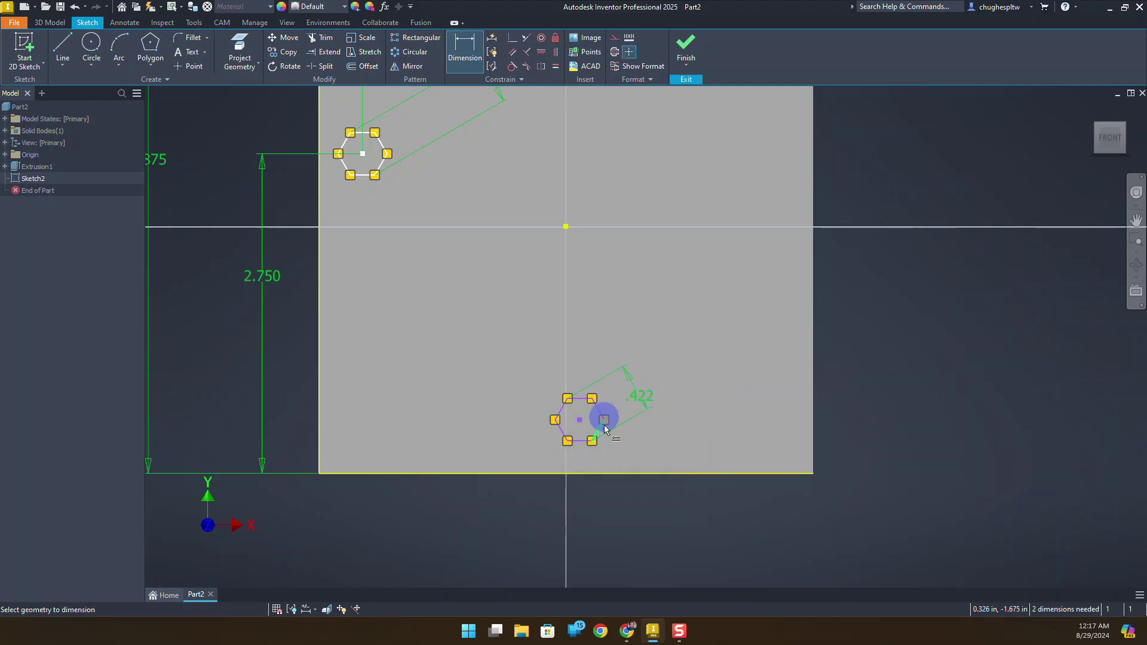
Dimension the bottom hexagon's center vertically 0.375 in from the plate's bottom edge.
click(585, 474)
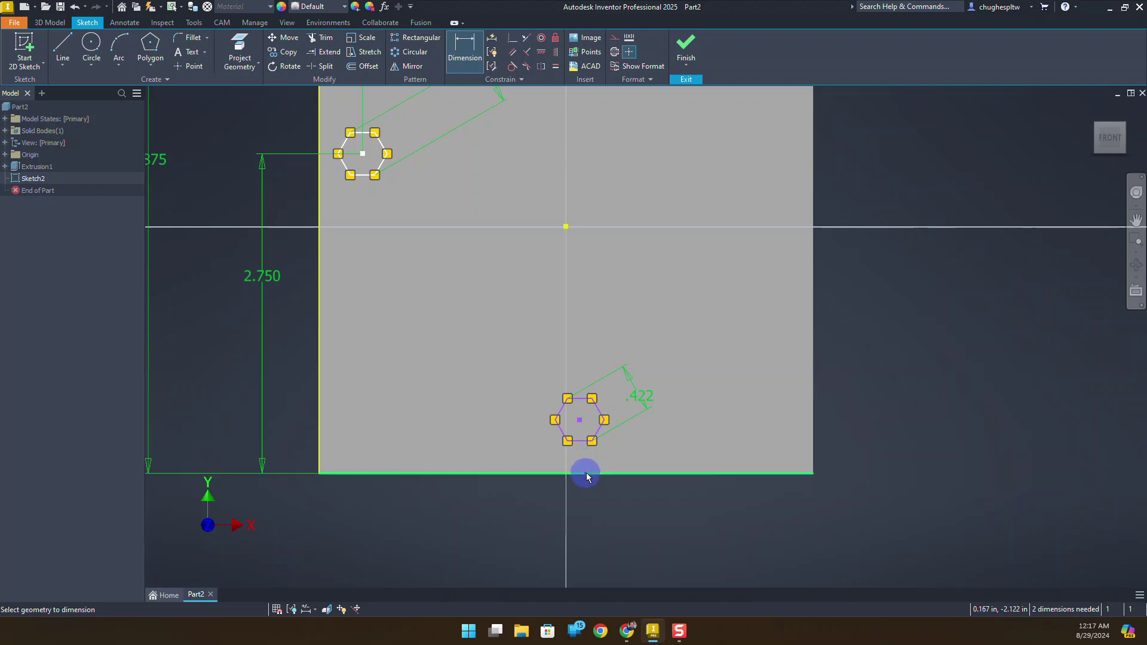
click(580, 420)
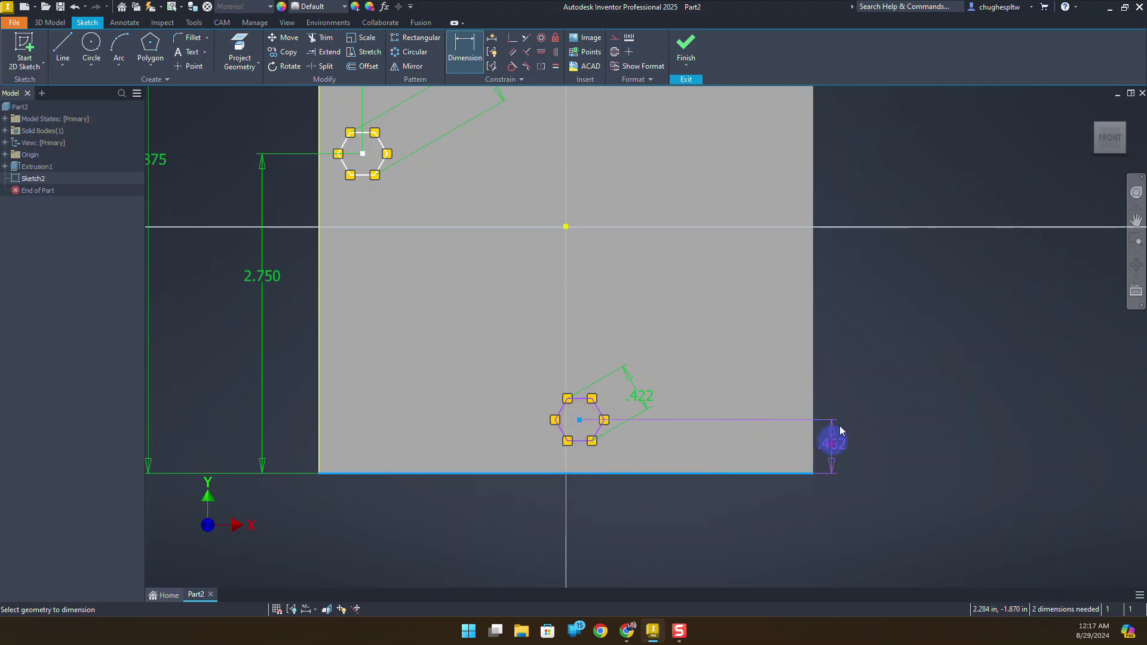
click(832, 442)
text(.375)
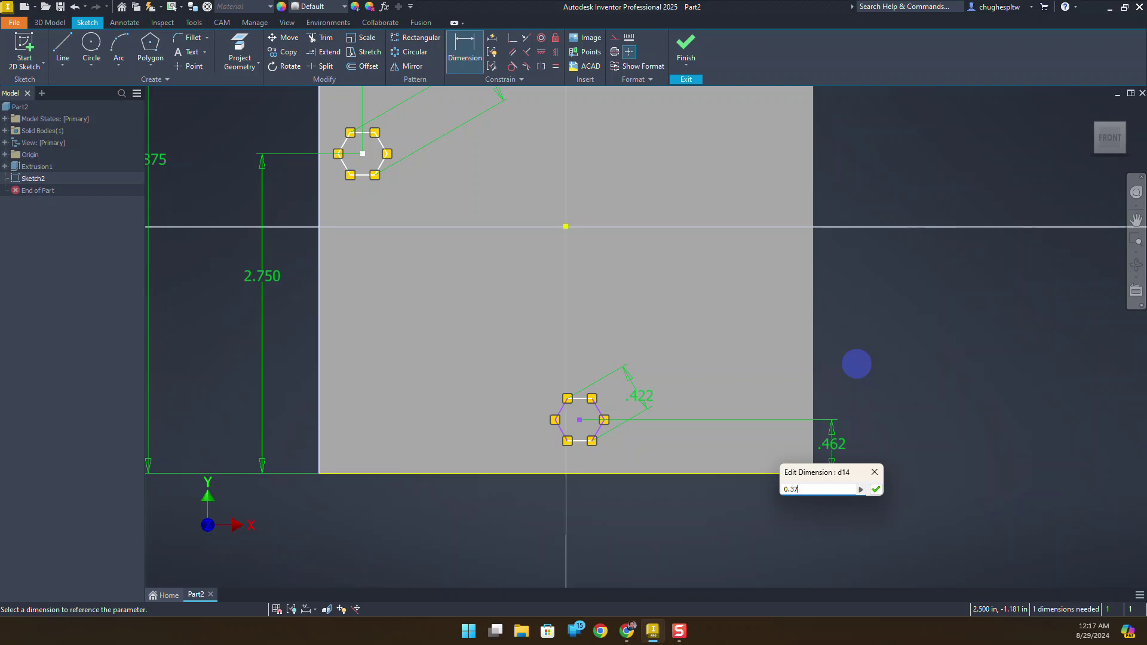
key(Return)
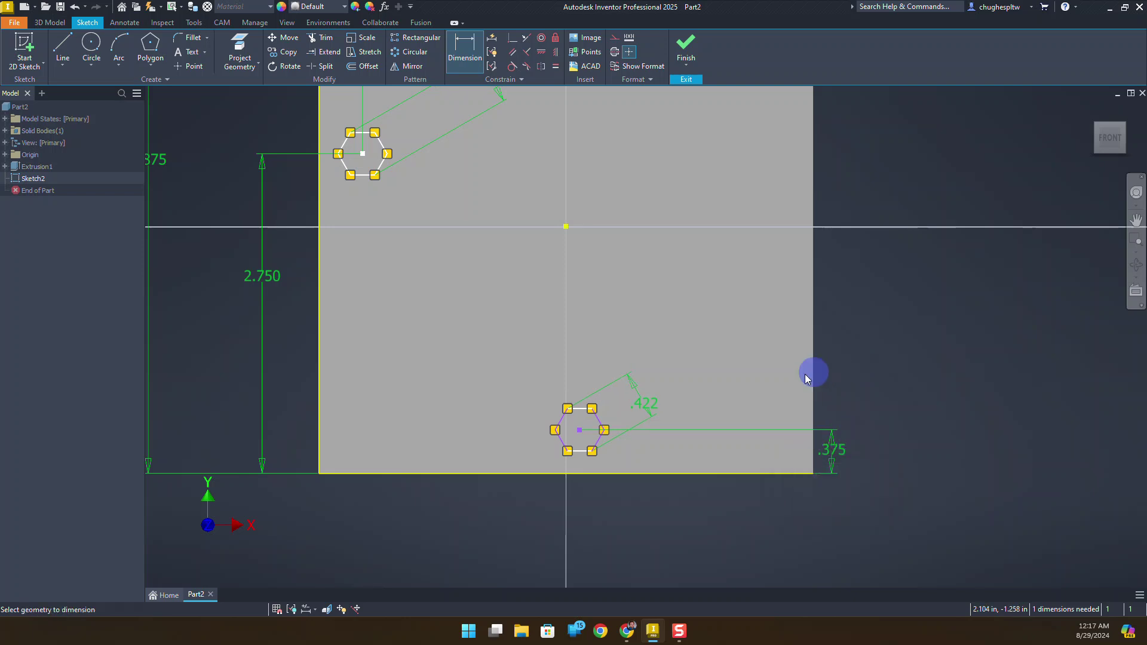
Dimension the bottom hexagon's center horizontally 2.75 in from the plate's left edge.
click(317, 405)
click(580, 430)
click(452, 517)
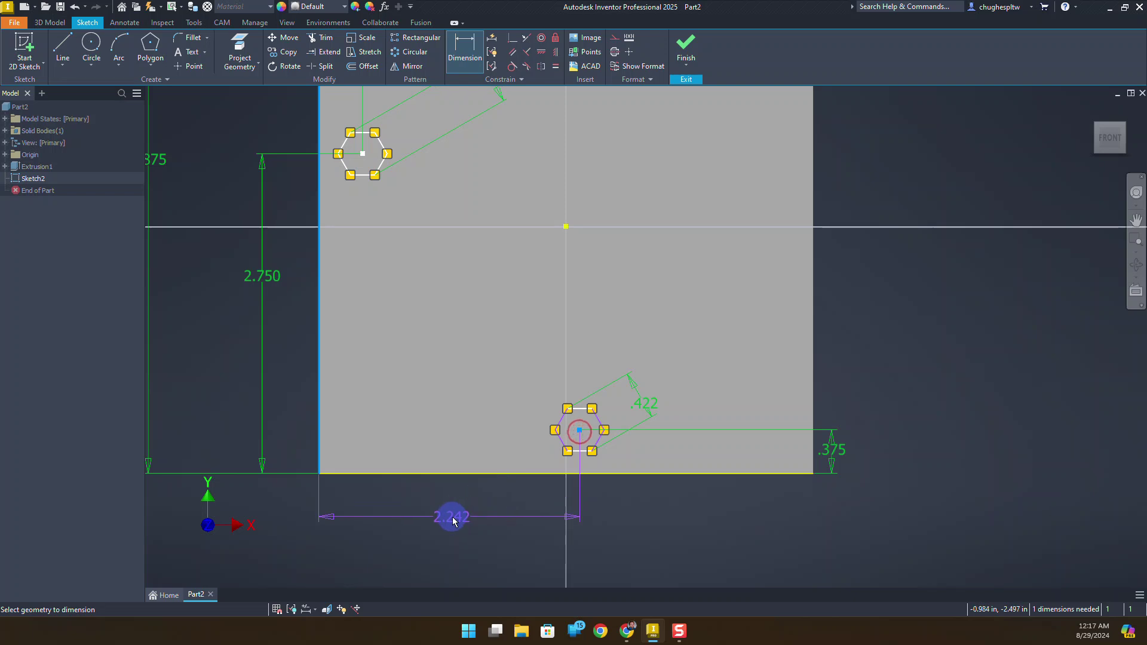
text(2.75)
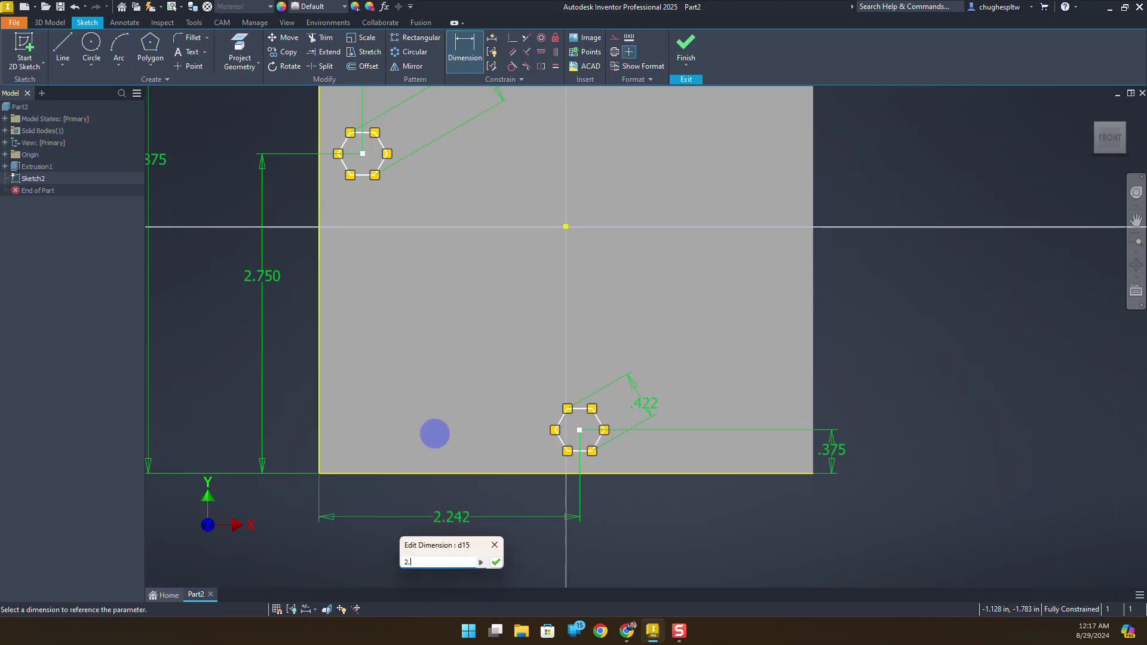
key(Return)
Sketch a hexagon about 0.43 in across opposite corners, right of and slightly below the plate's center, then end the Polygon command.
scroll(584, 346, down, 3)
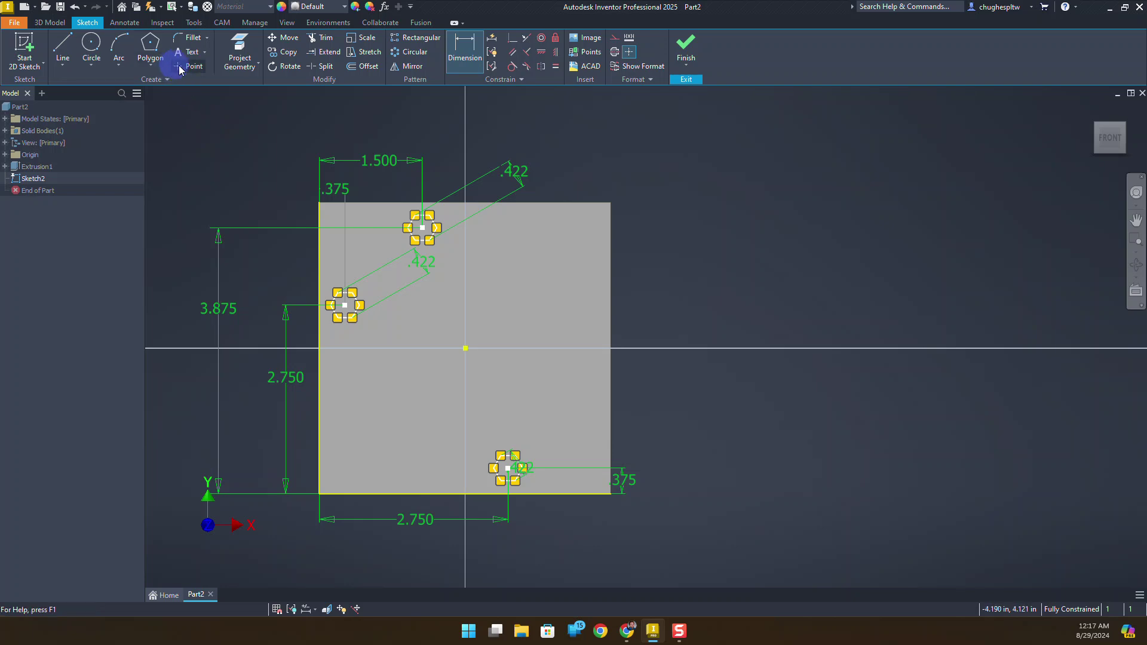
click(150, 48)
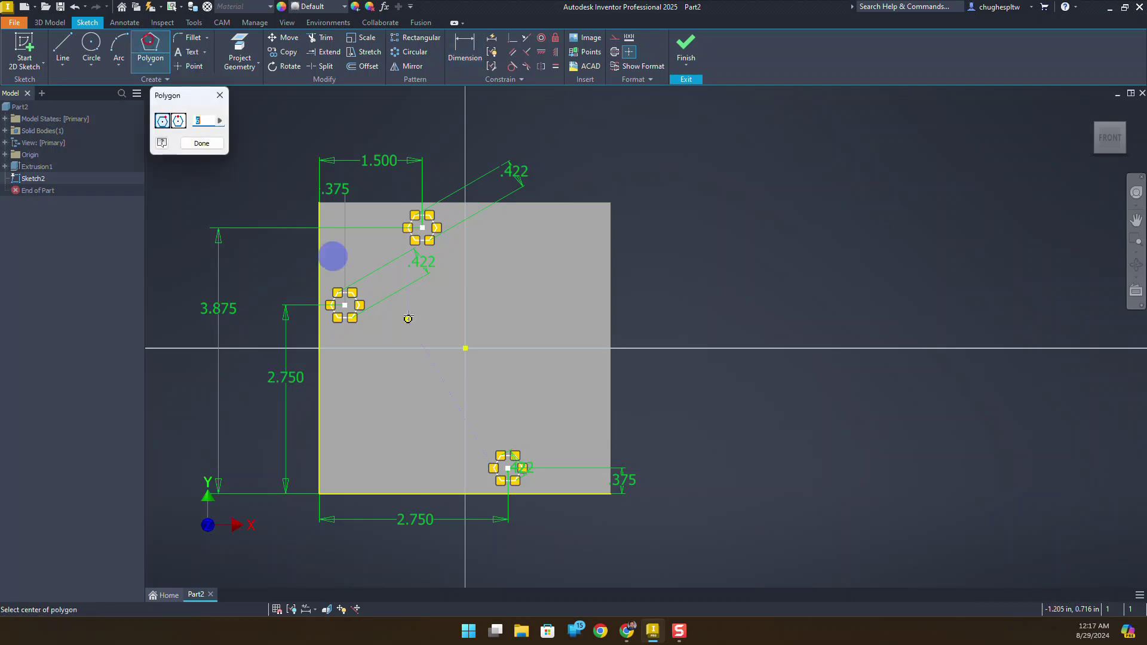
click(563, 377)
scroll(563, 378, up, 5)
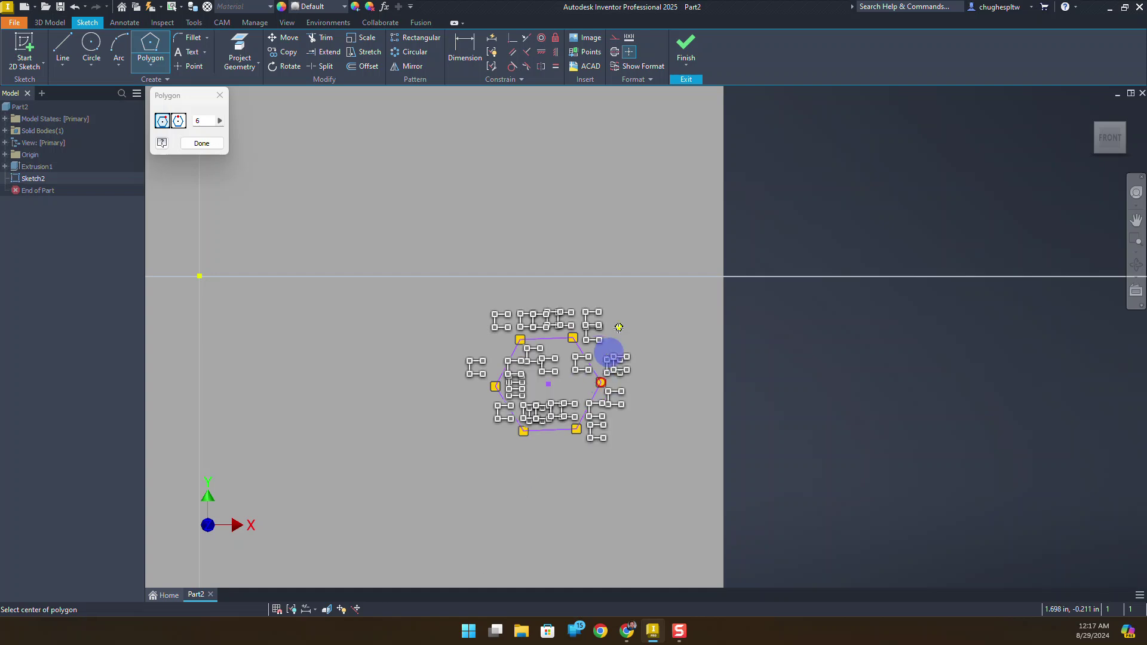
right_click(622, 307)
click(662, 307)
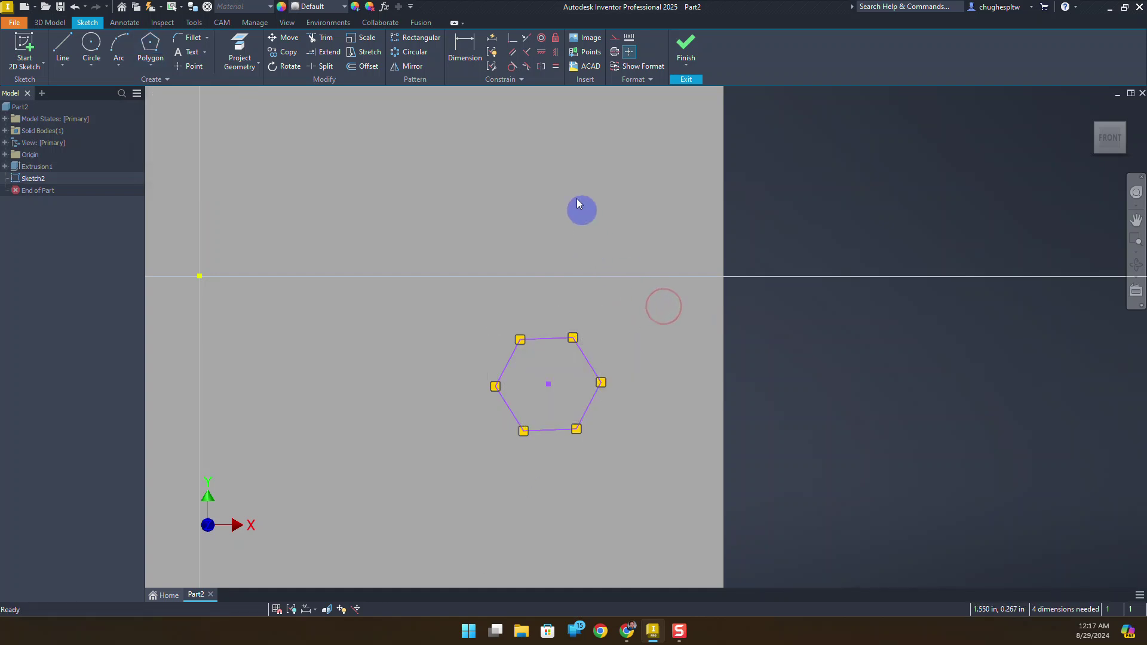
Apply a horizontal constraint to the top side of the new hexagon and end the constraint command.
click(542, 51)
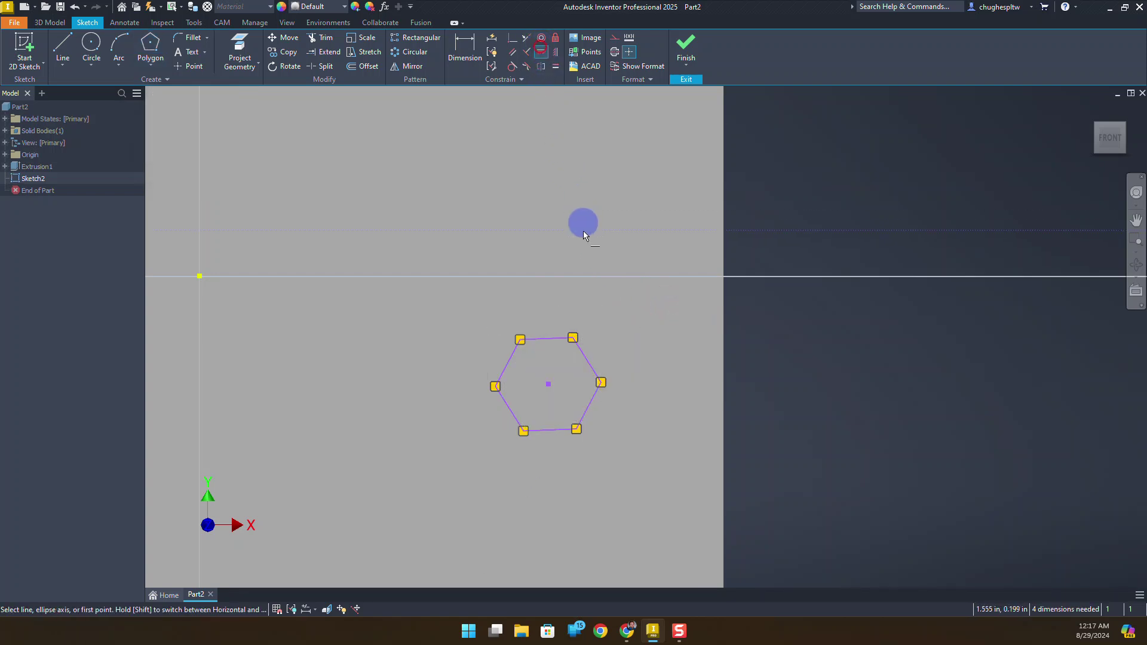
click(561, 332)
right_click(637, 264)
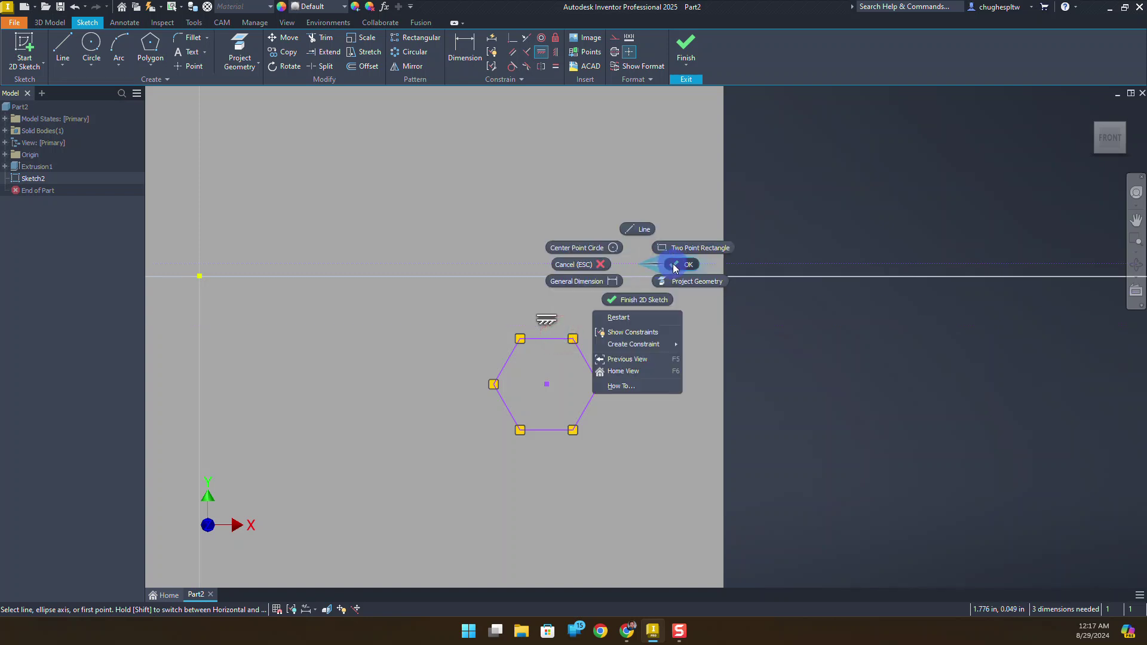
click(674, 265)
Try to dimension the new hexagon between its upper-left and lower-right corners with a vertical dimension.
click(456, 53)
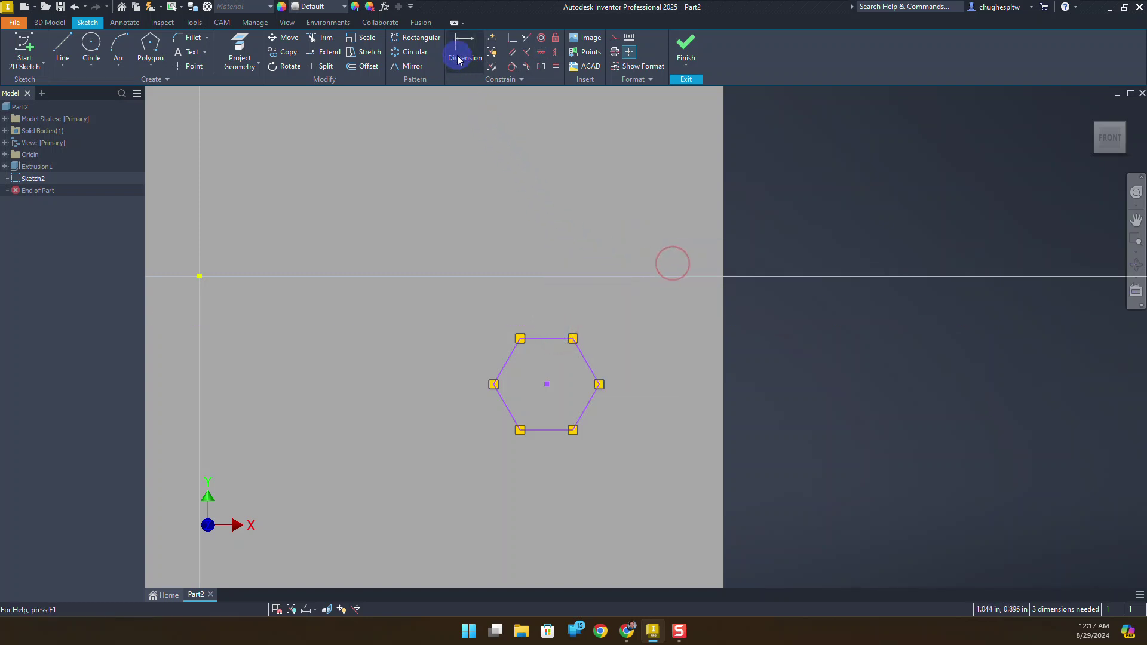
click(520, 339)
click(573, 430)
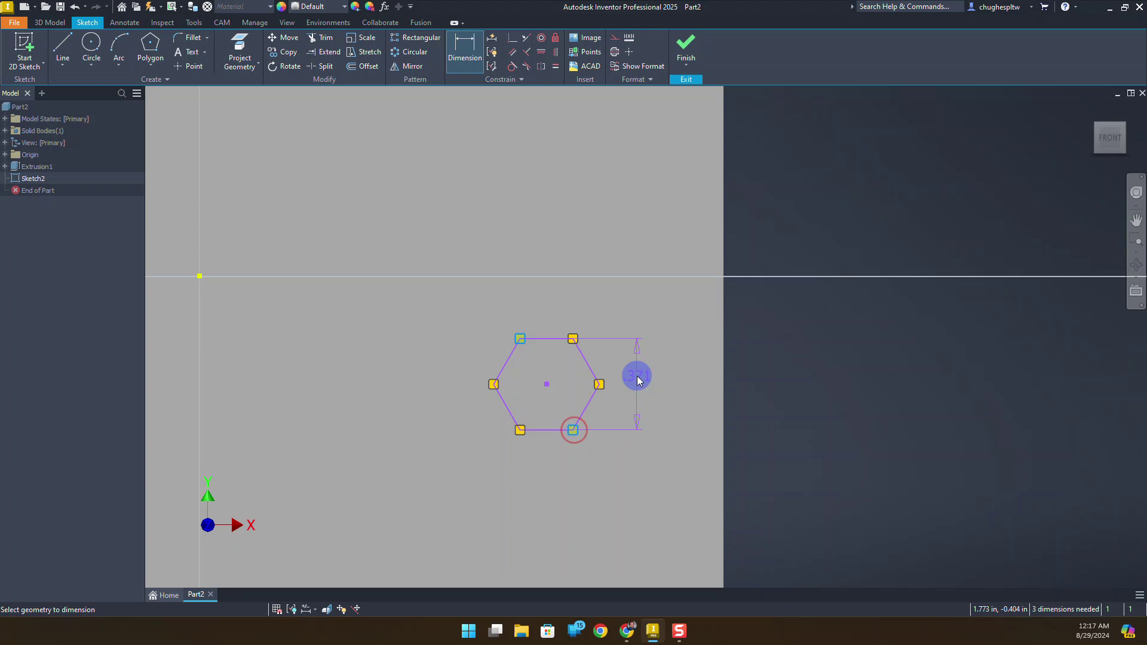
click(637, 378)
right_click(635, 376)
click(683, 371)
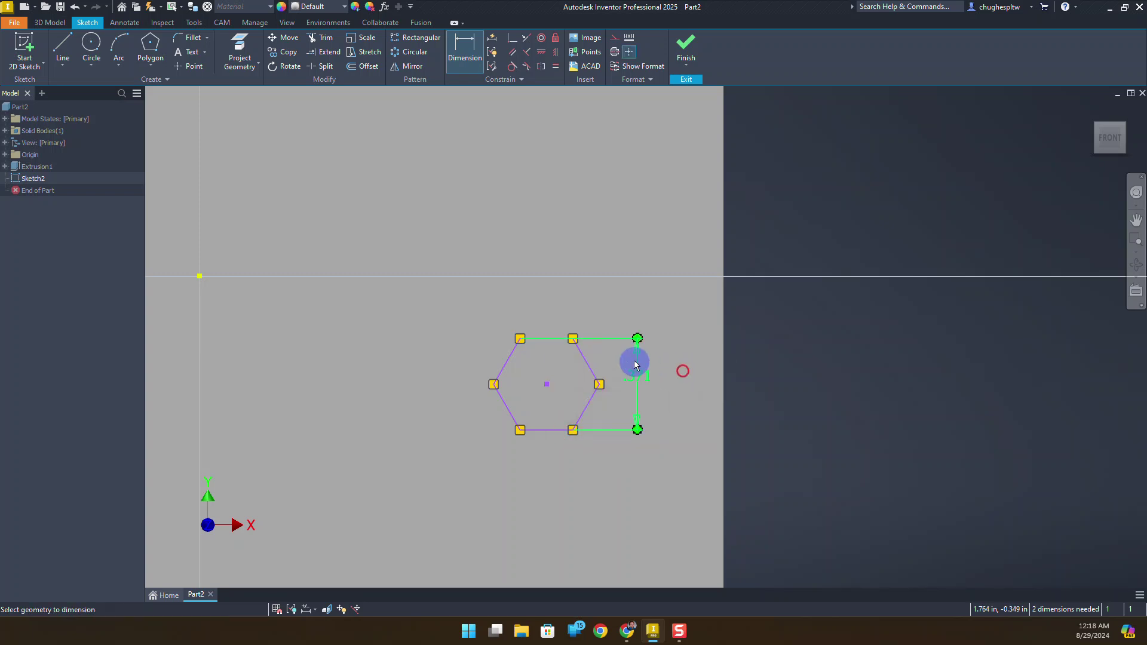
End dimensioning and delete the vertical dimension beside the new hexagon.
right_click(637, 358)
click(681, 357)
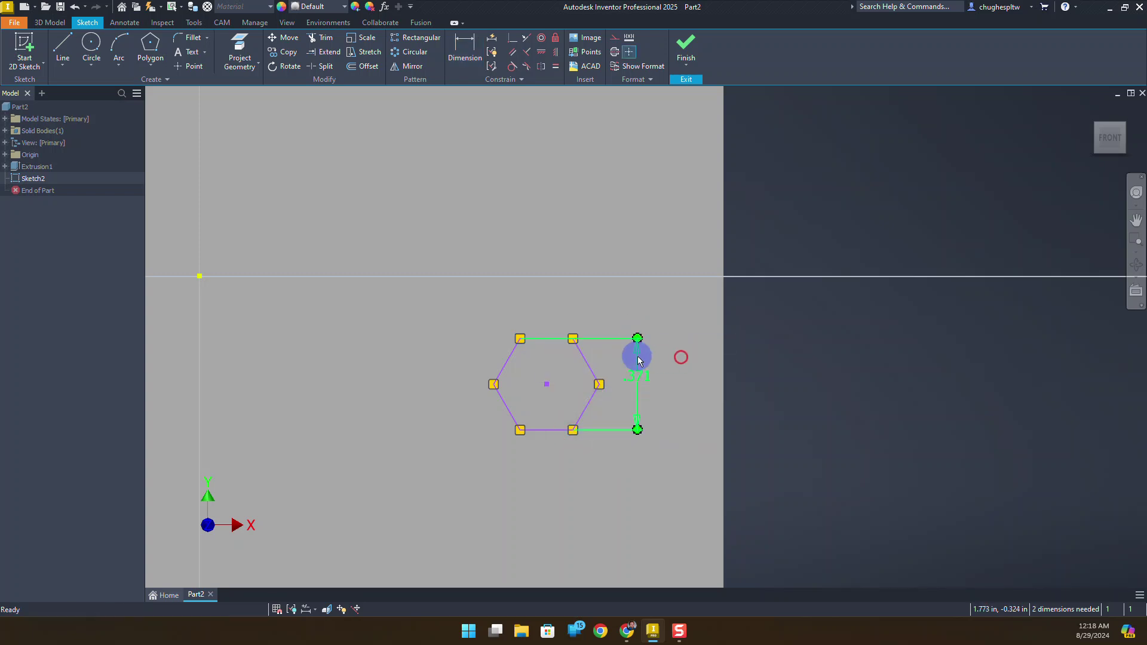
right_click(638, 358)
click(628, 324)
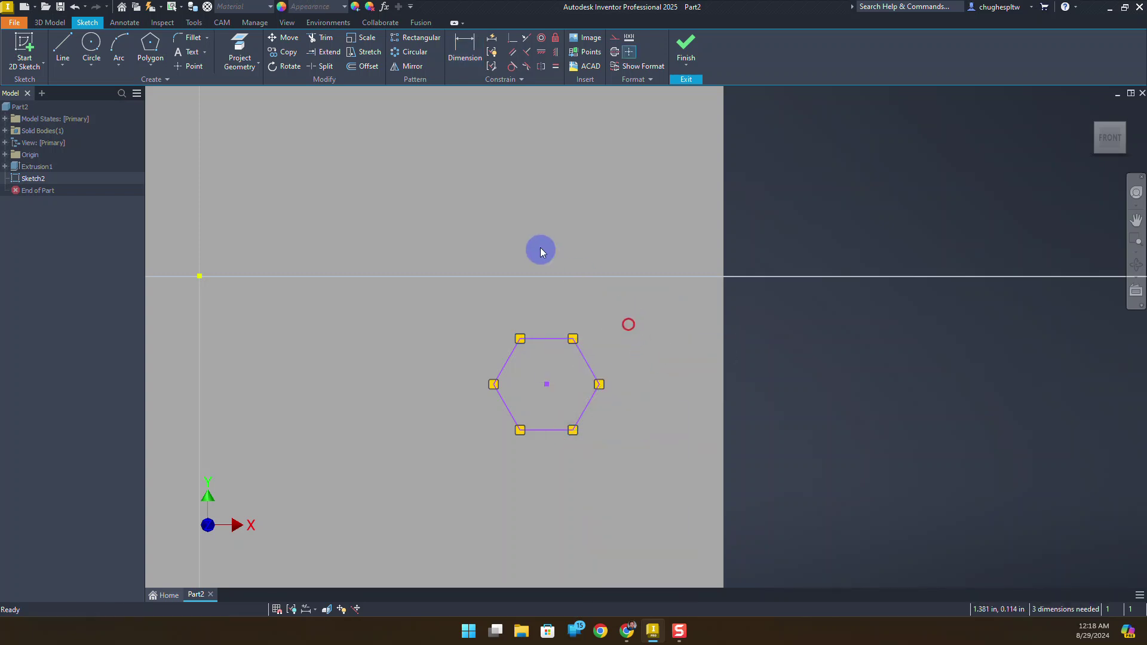
Add an aligned dimension of 0.422 in between the new hexagon's upper-left and lower-right corners.
click(459, 57)
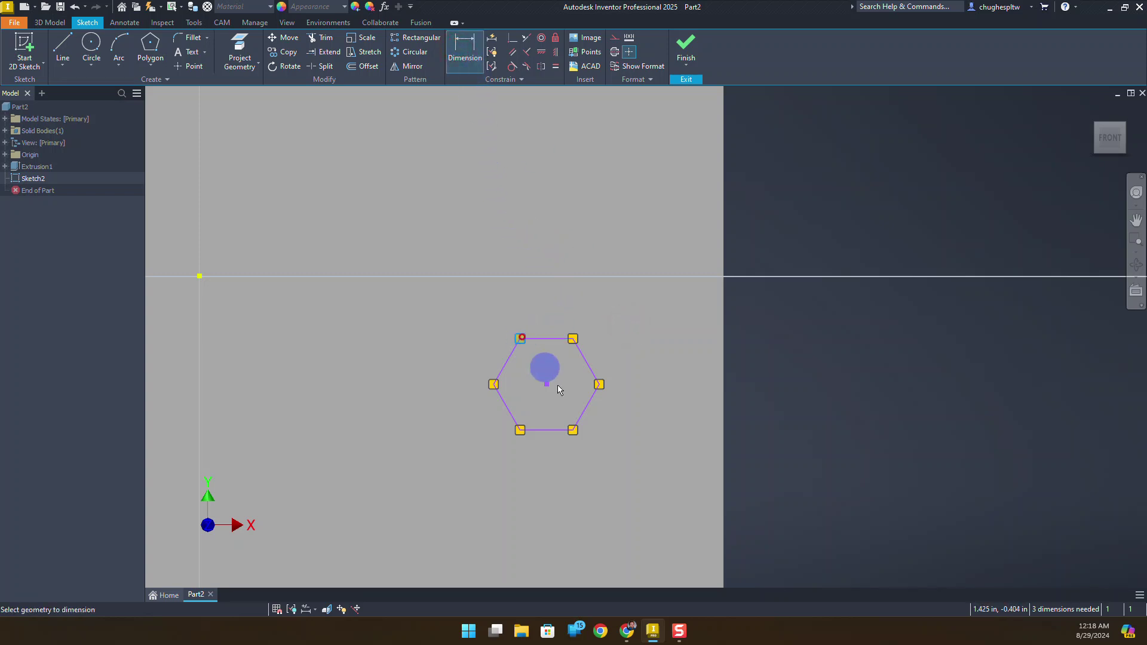
click(572, 430)
right_click(625, 363)
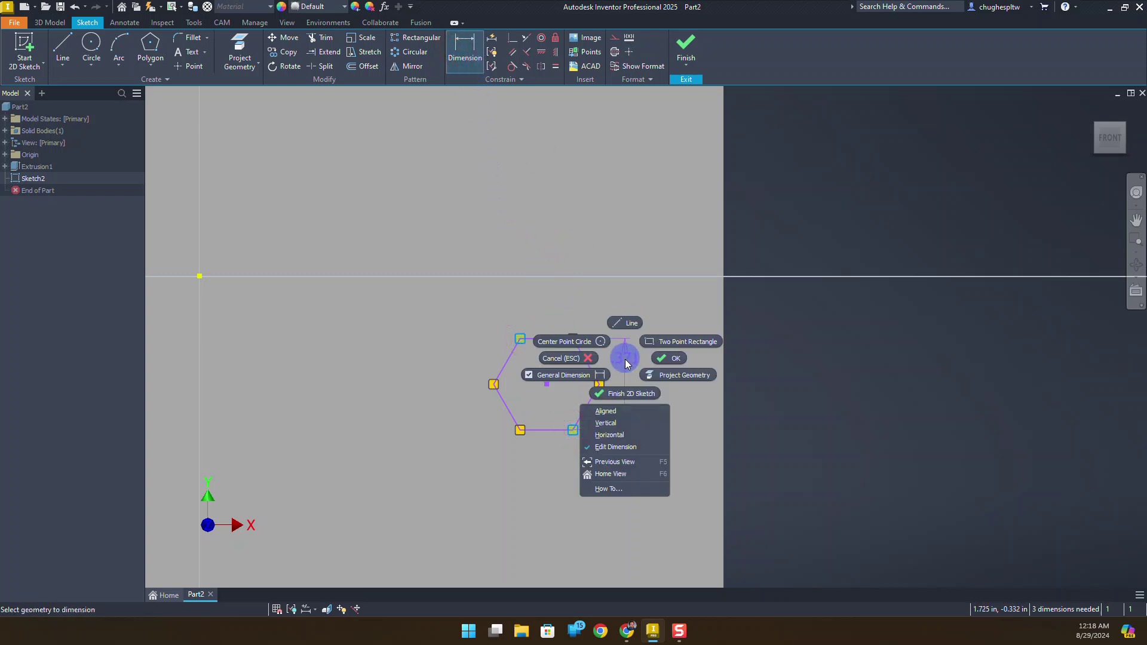
click(621, 411)
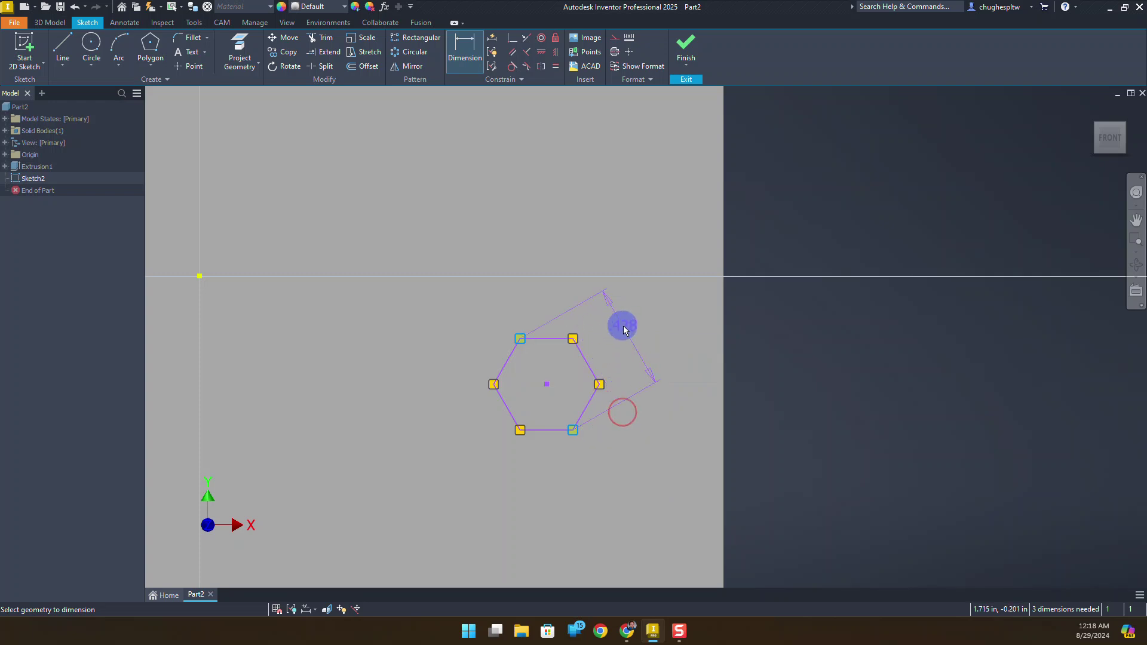
click(623, 329)
text(0.4)
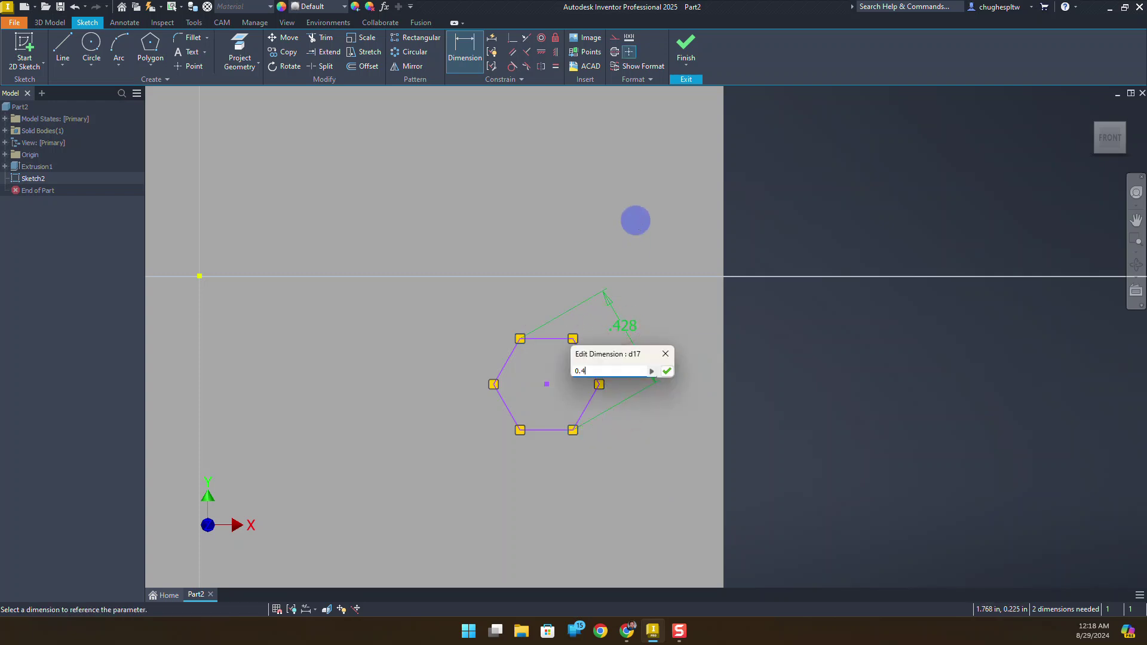
text(22)
key(Return)
Dimension the right-hand hexagon's center vertically 1.5 in from the plate's bottom edge.
scroll(633, 242, down, 5)
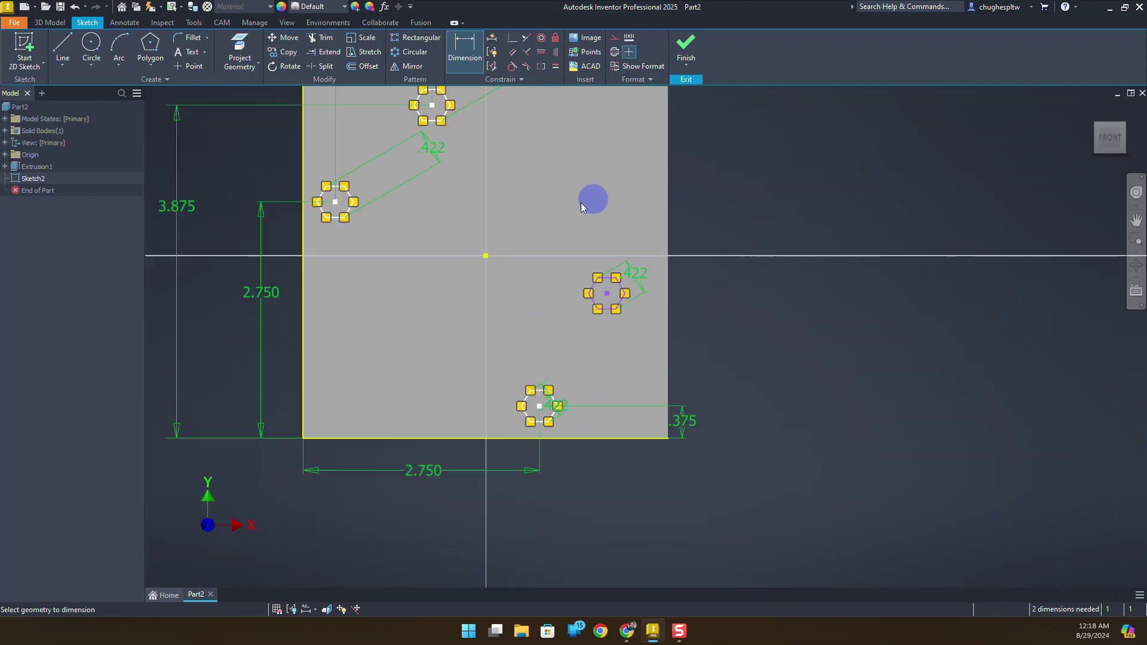
middle_drag(580, 207, 550, 254)
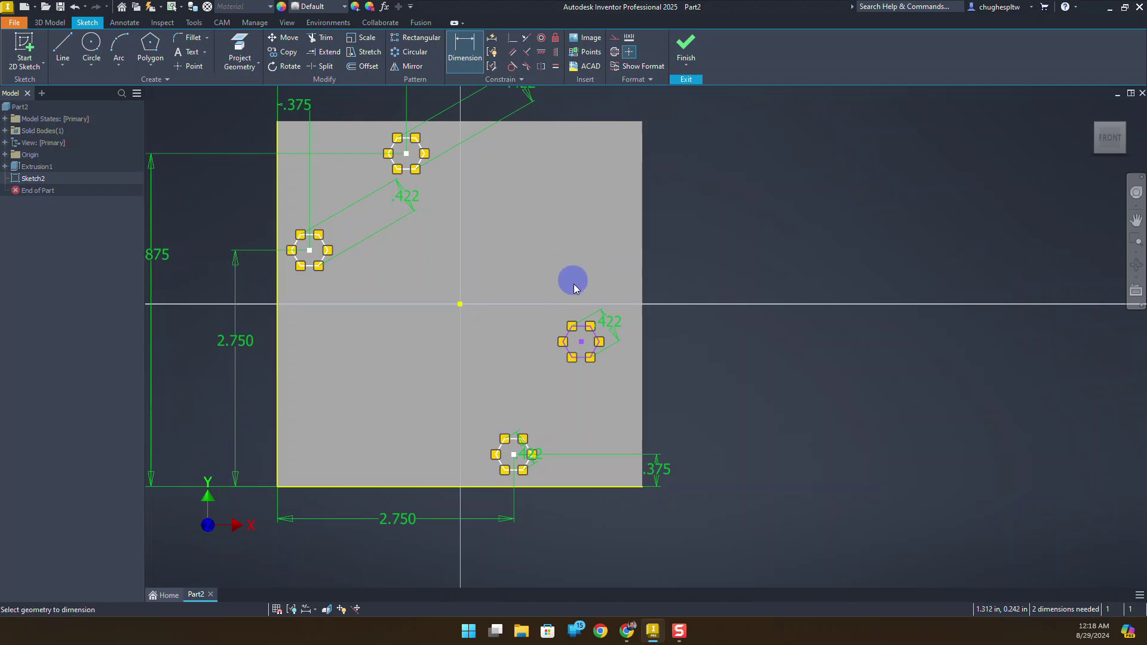
click(592, 488)
click(582, 342)
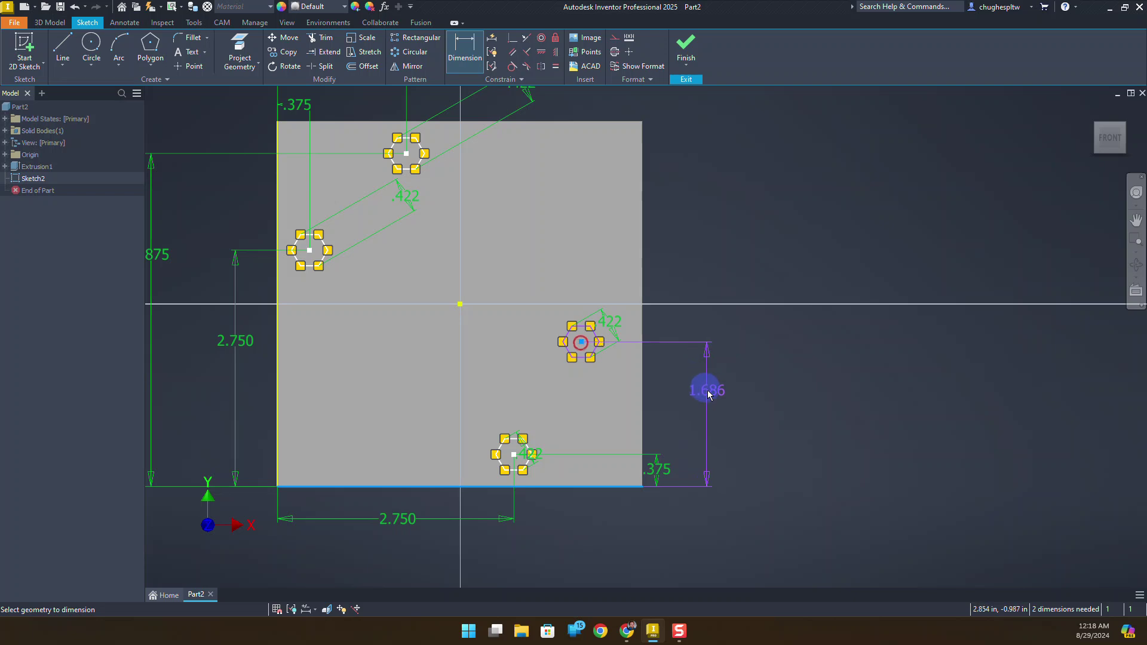
click(802, 328)
text(1.5)
key(Return)
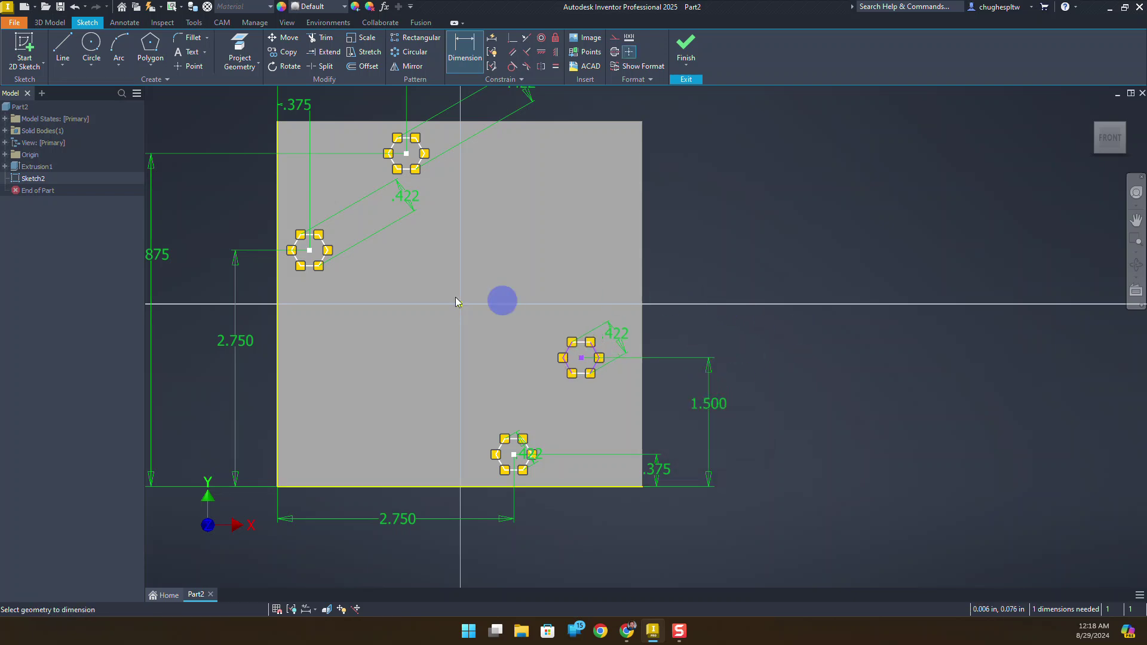
Dimension the right-hand hexagon's center horizontally 3.875 in from the plate's left edge.
click(284, 352)
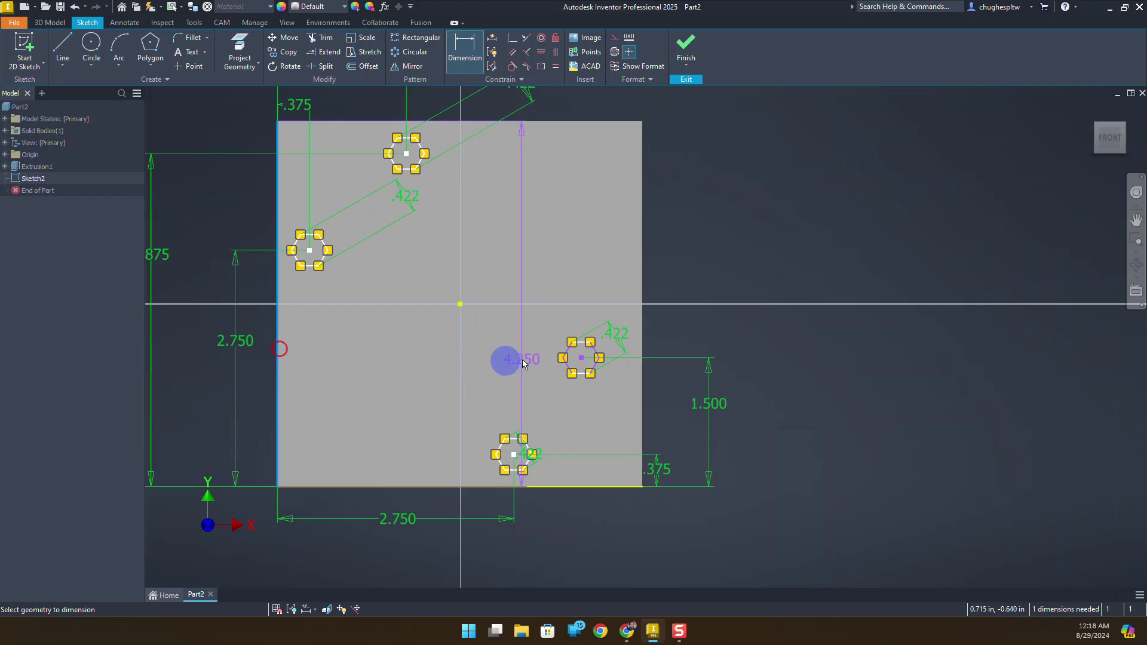
click(581, 358)
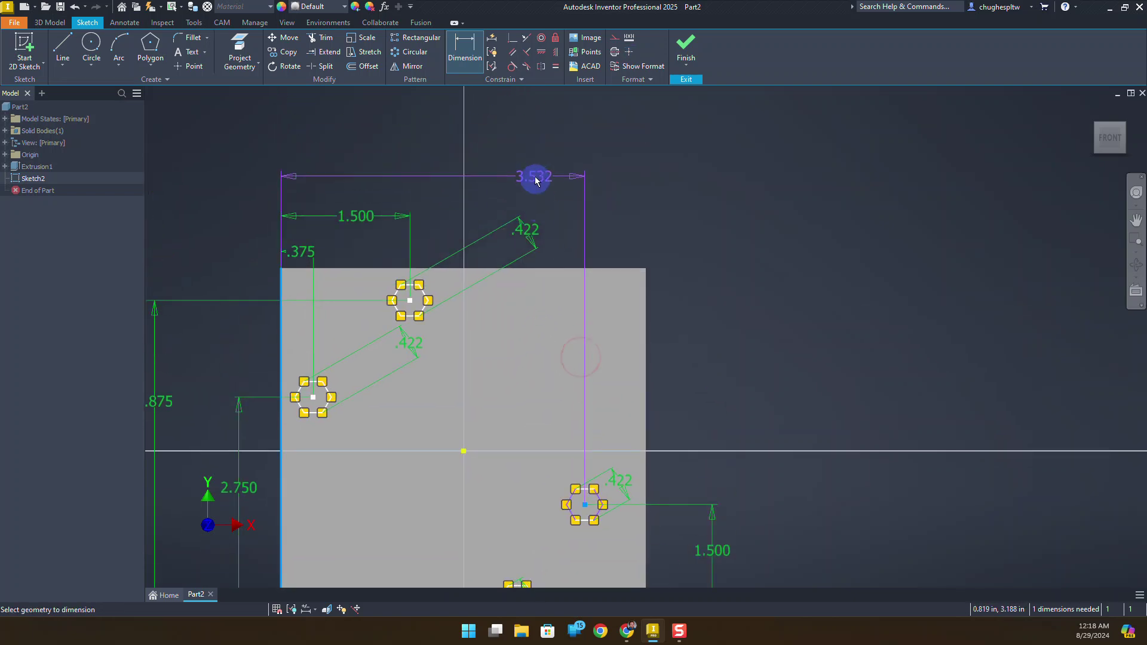
click(525, 161)
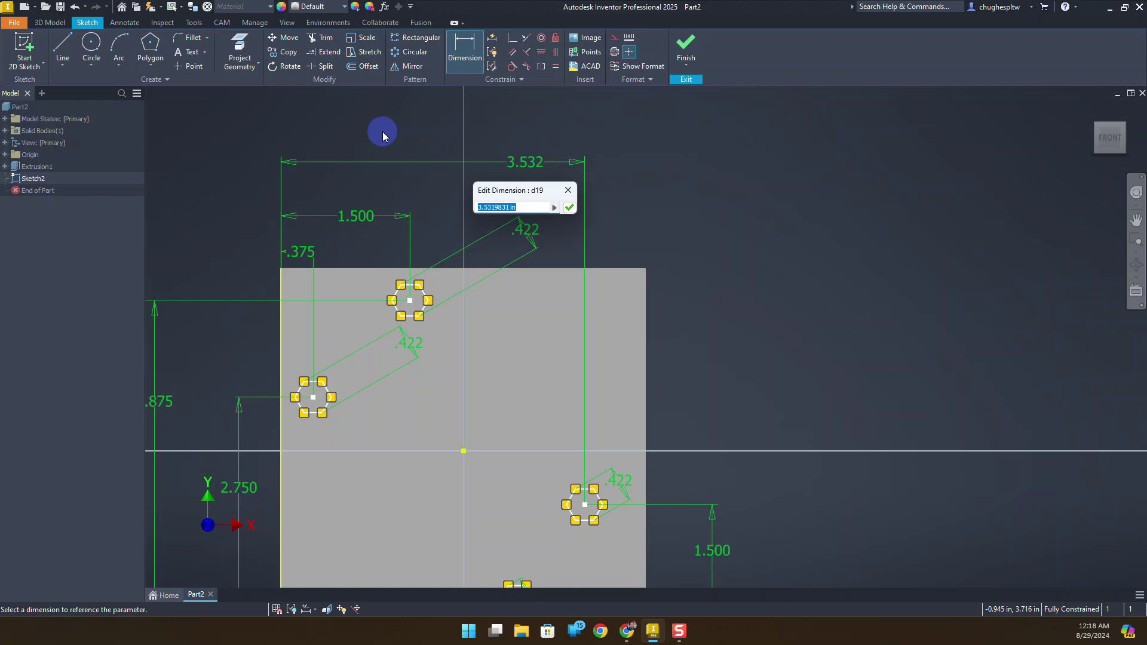
text(3.875)
key(Return)
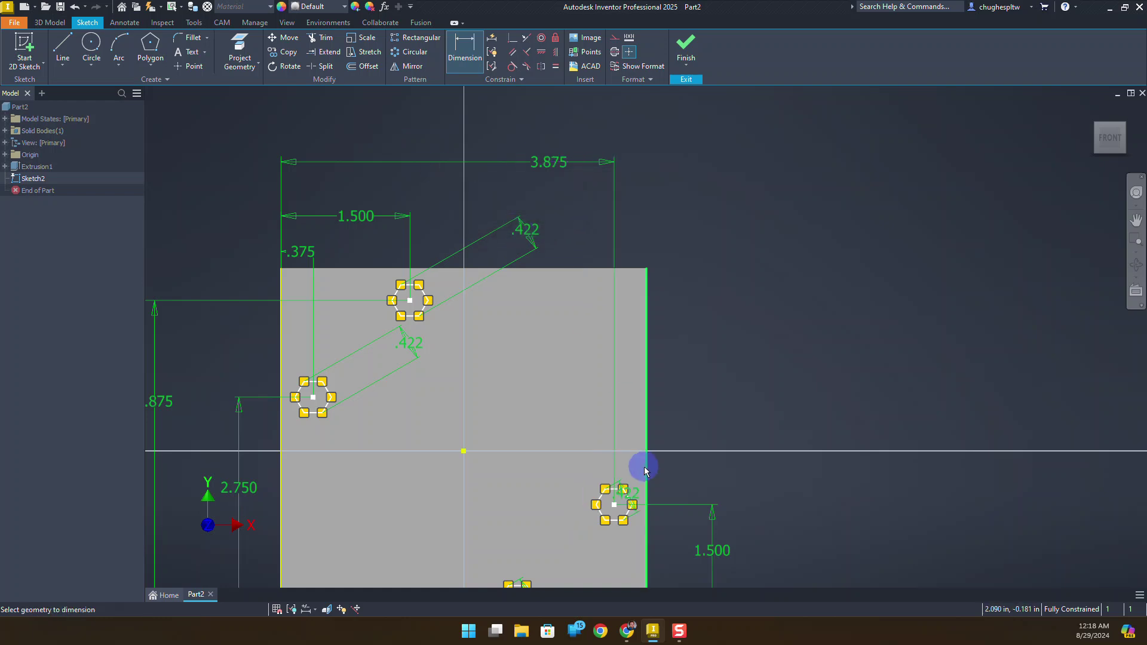
Sketch a 0.375 in diameter circle in the upper-right area of the plate's front face.
middle_drag(643, 469, 676, 387)
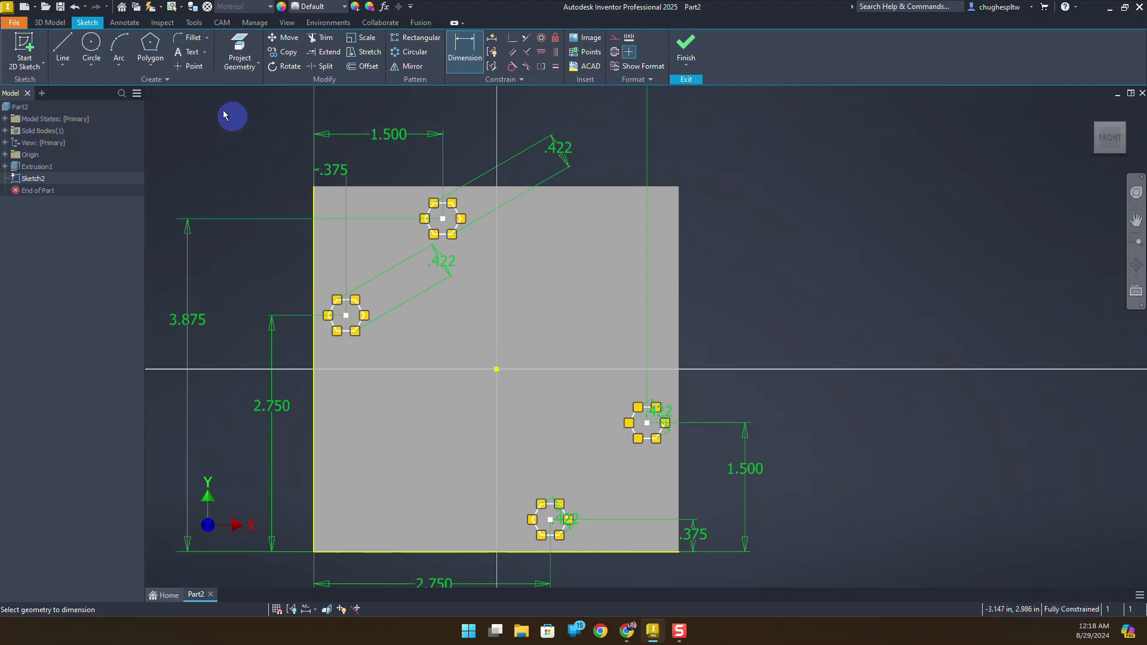
click(93, 47)
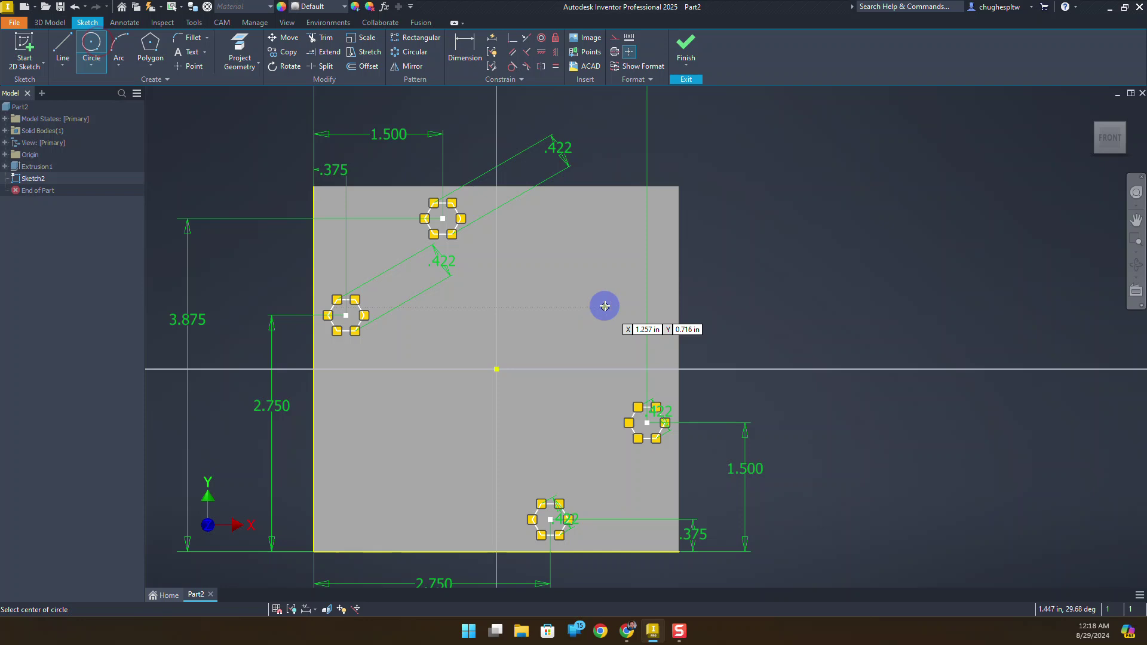
click(595, 285)
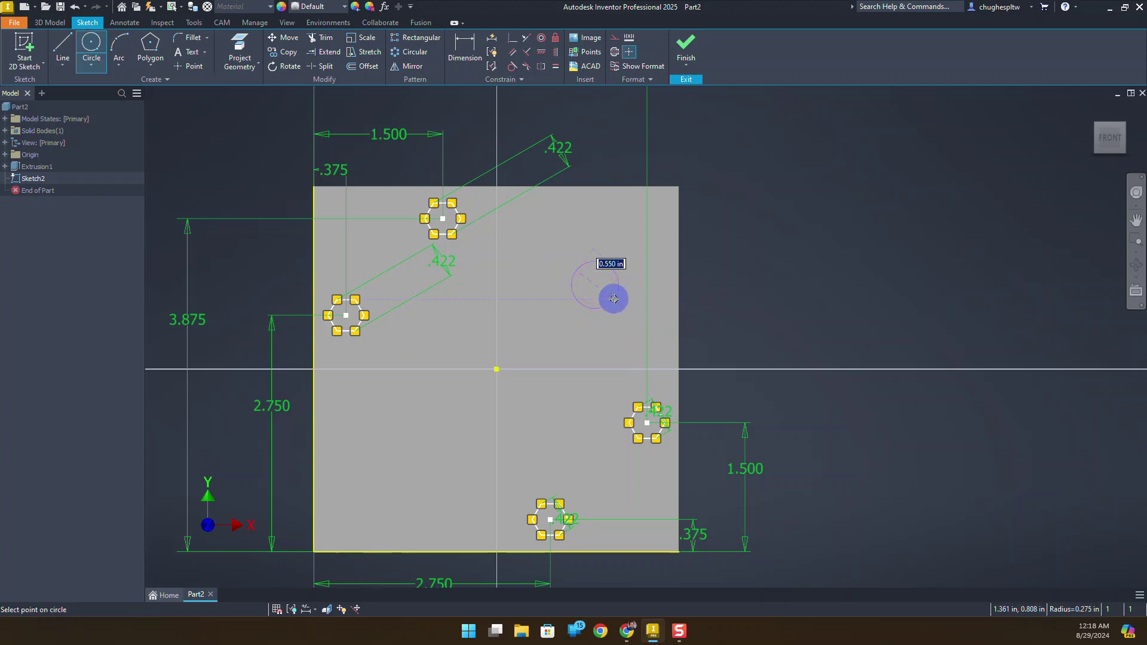
text(0.375)
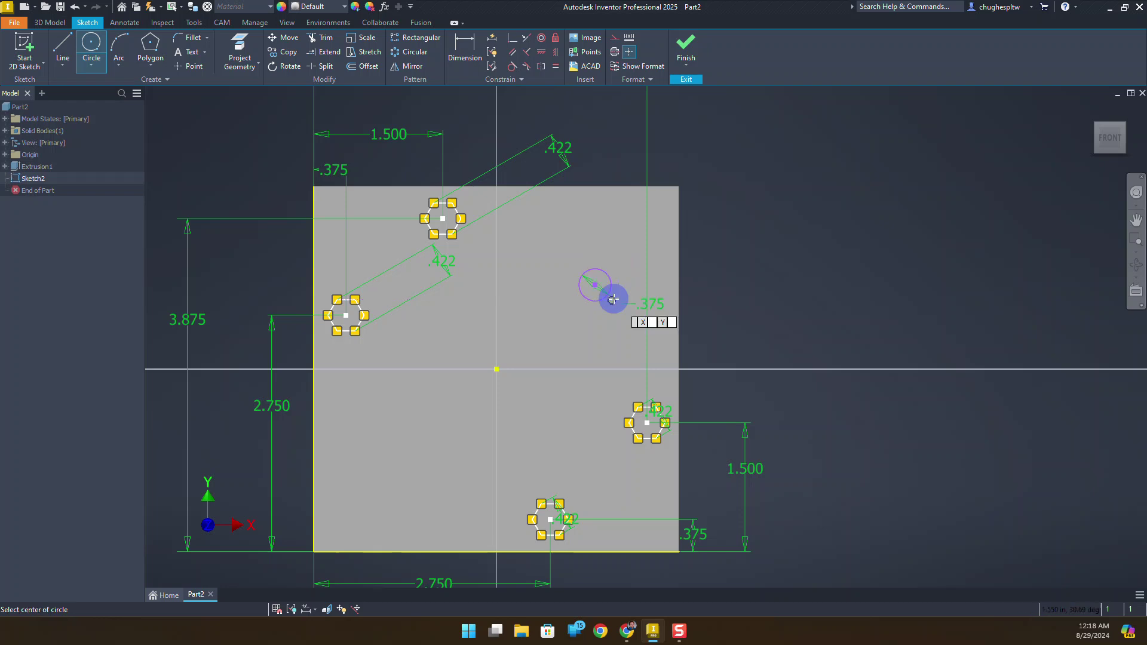
key(Return)
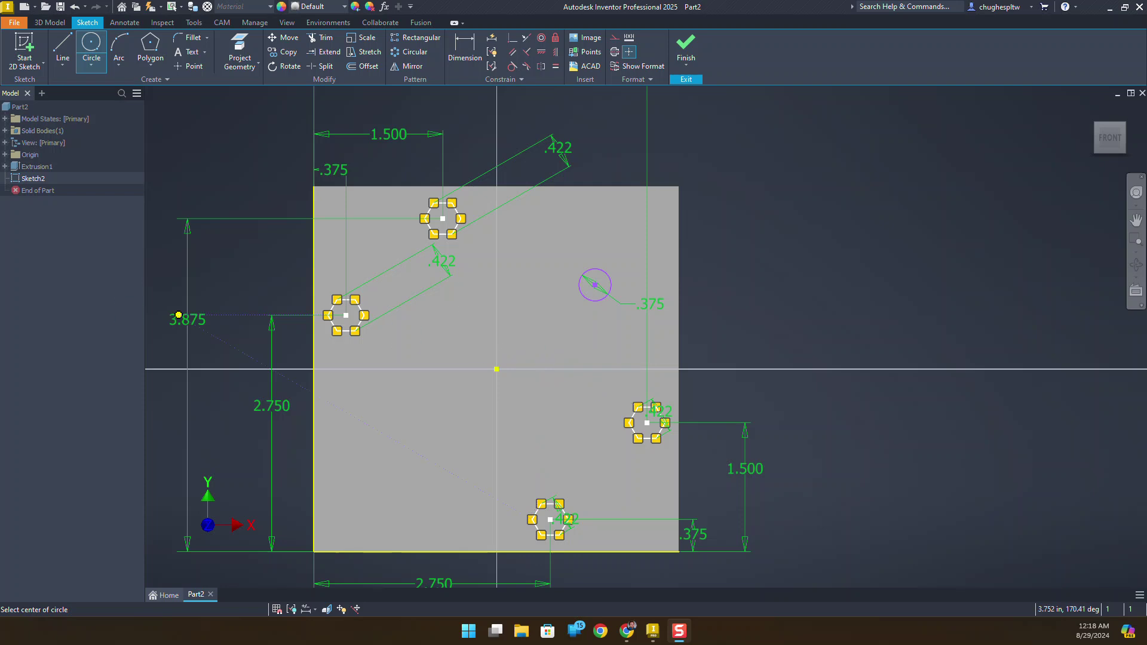
Dimension the circle's center horizontally 3.375 in from the plate's left edge.
click(455, 58)
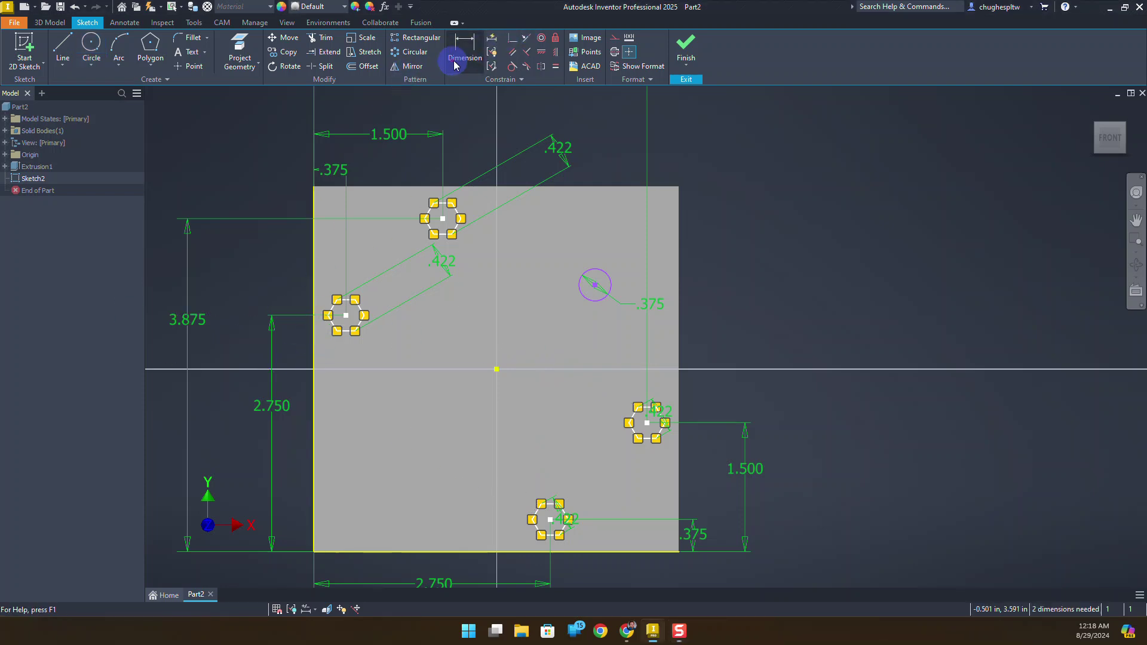
click(313, 265)
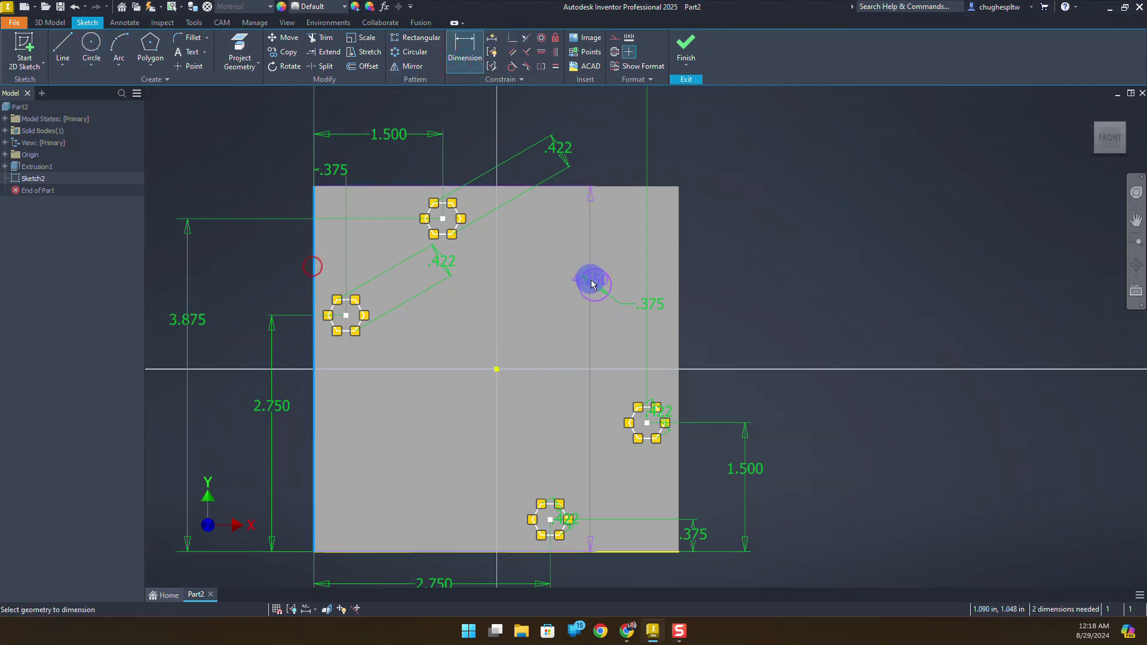
click(595, 287)
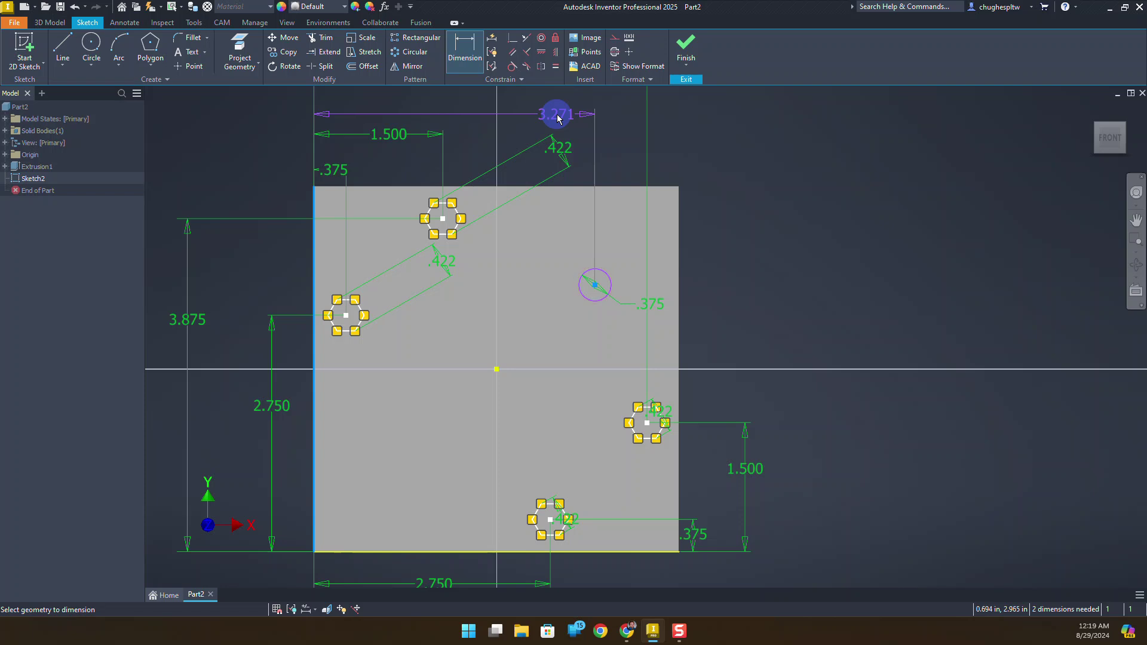
click(557, 115)
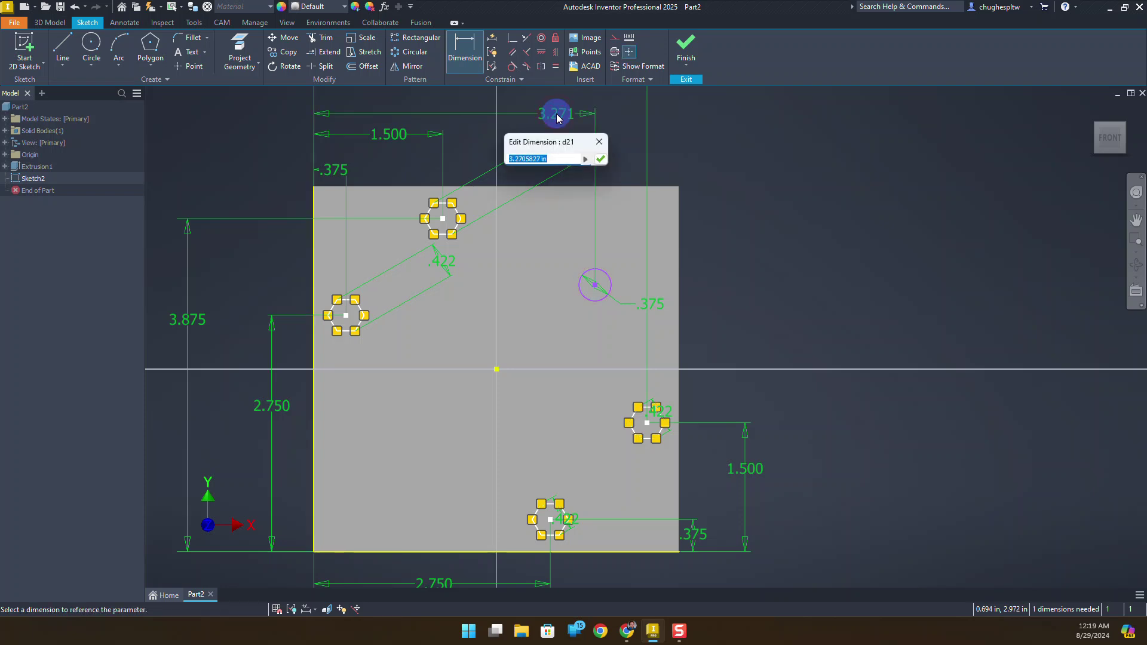
text(3.375)
key(Return)
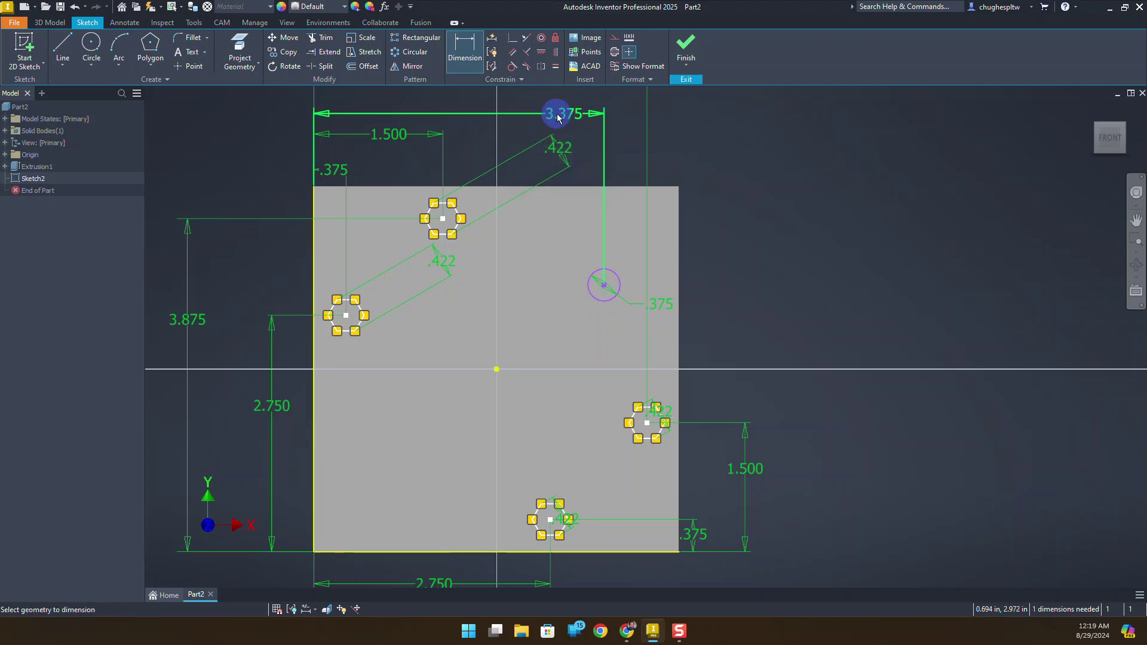
Dimension the circle's center vertically 2.875 in from the plate's bottom edge and finish the sketch.
click(628, 564)
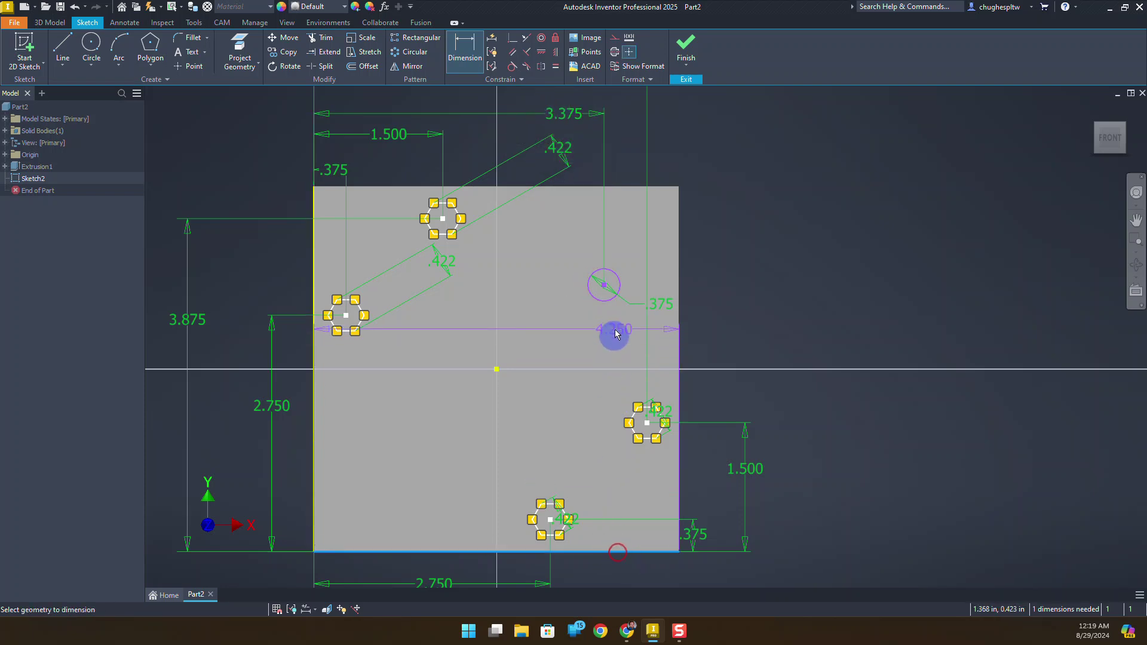
click(604, 285)
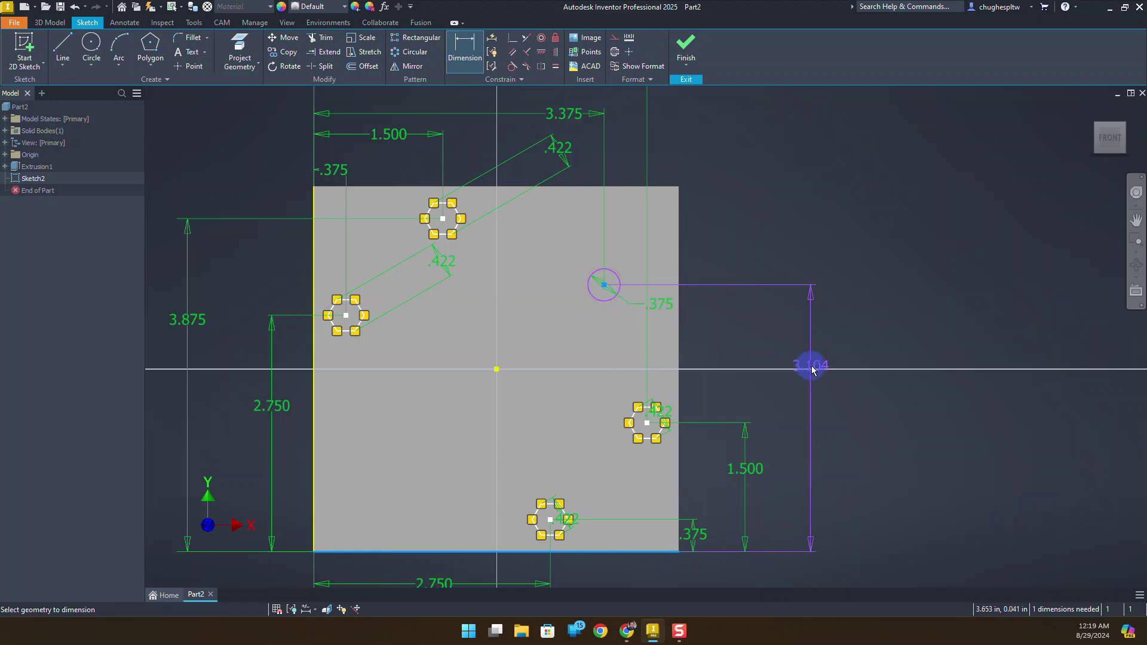
click(811, 370)
text(2.87)
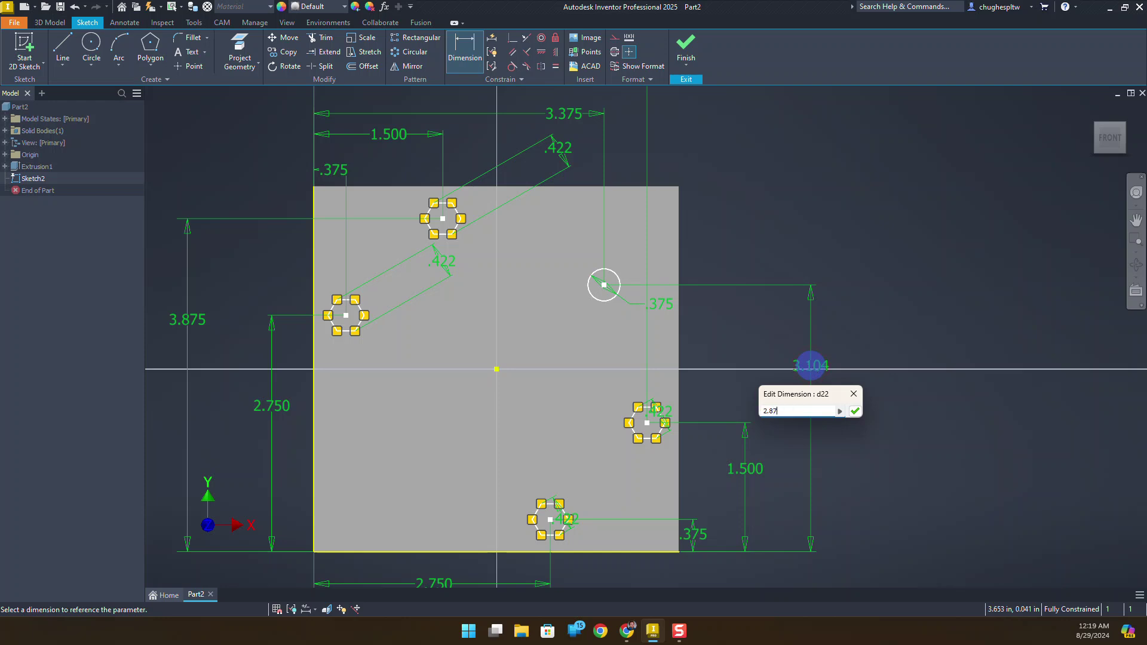
text(5)
key(Return)
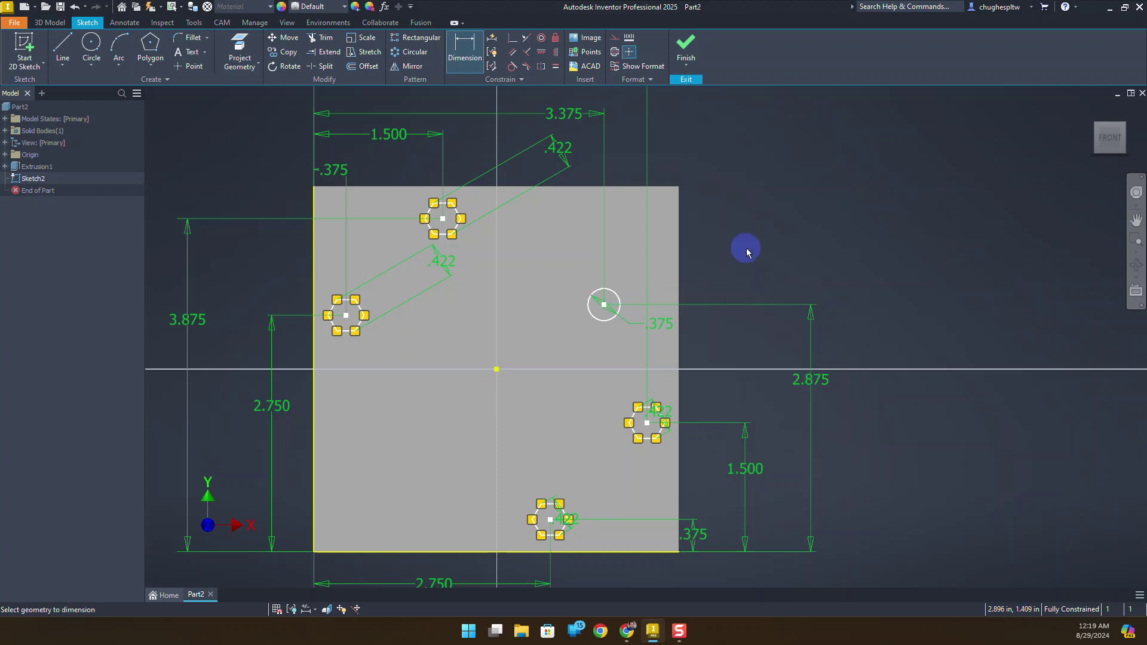
scroll(747, 245, down, 2)
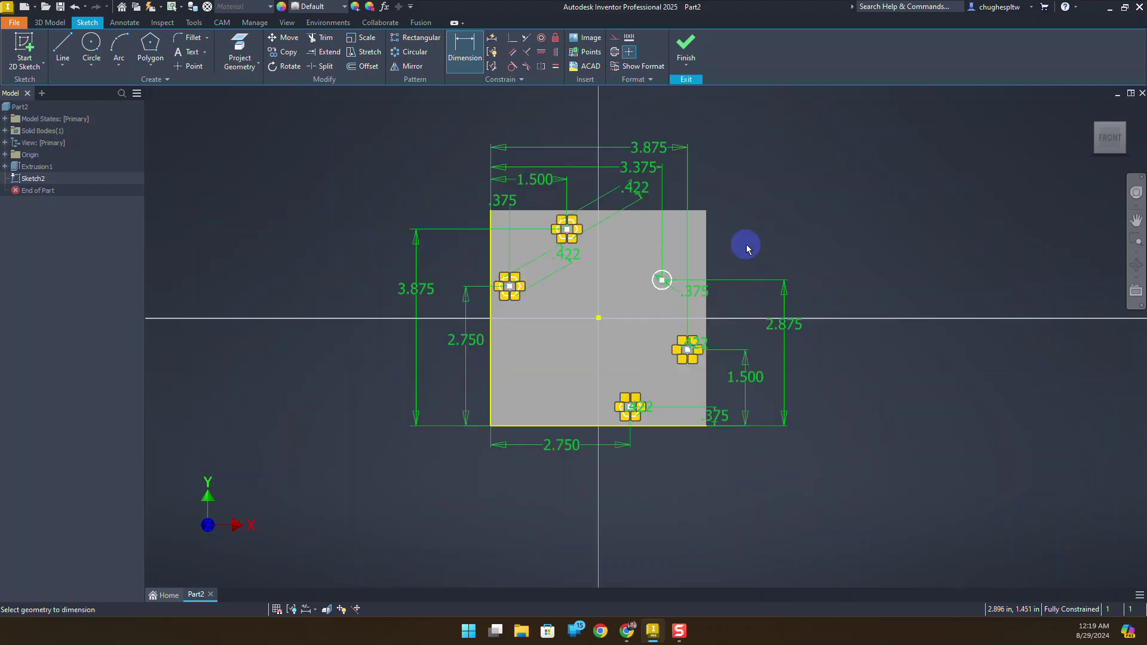
click(687, 48)
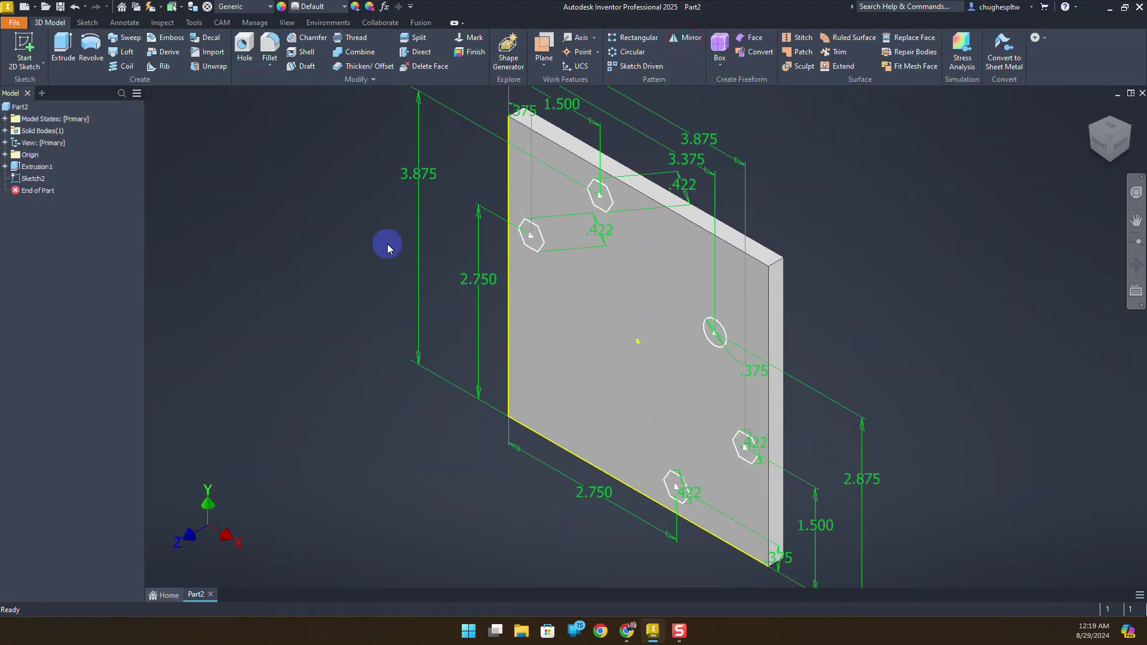
Start an extrusion with the four hexagons and the circle on the plate's front face as profiles.
click(63, 48)
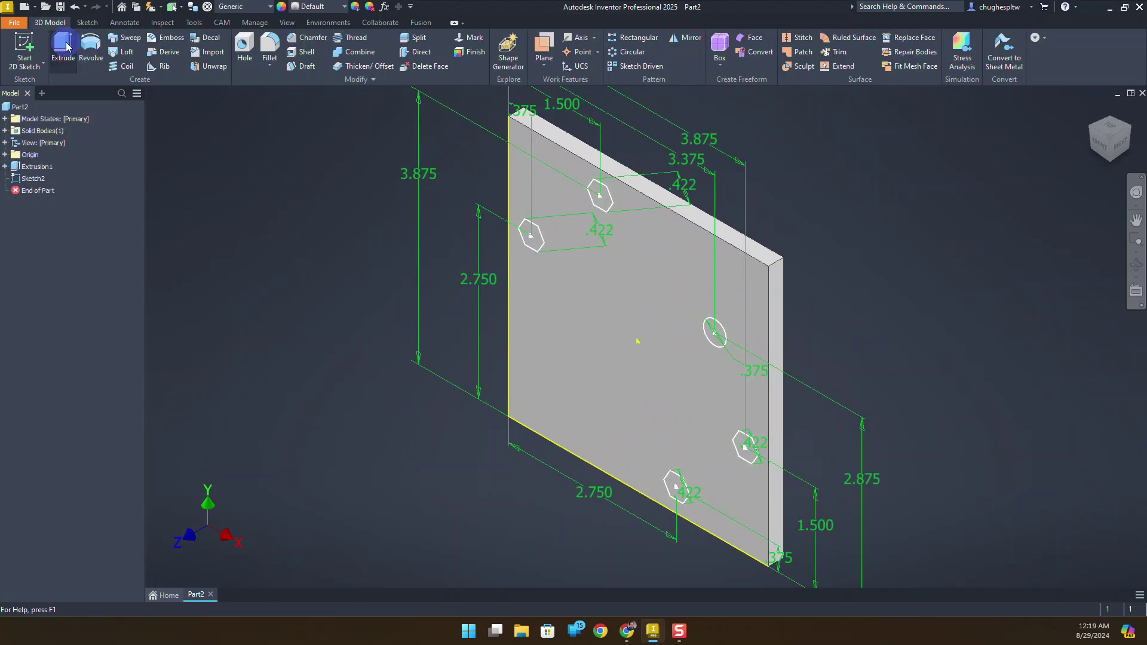
click(540, 242)
click(598, 198)
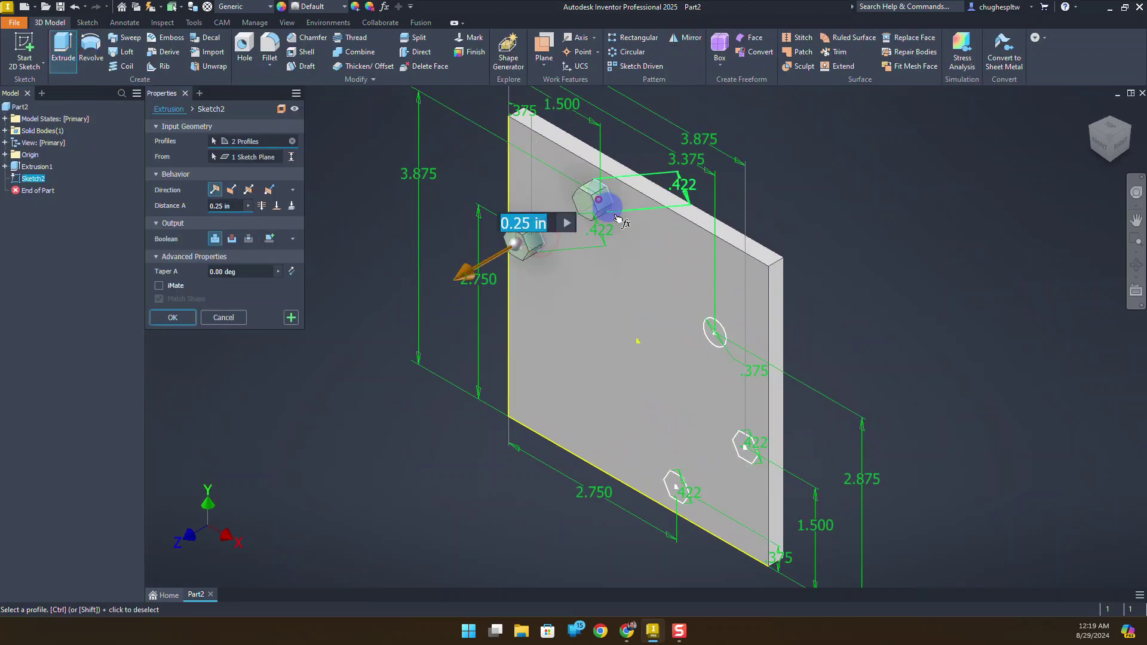
click(721, 335)
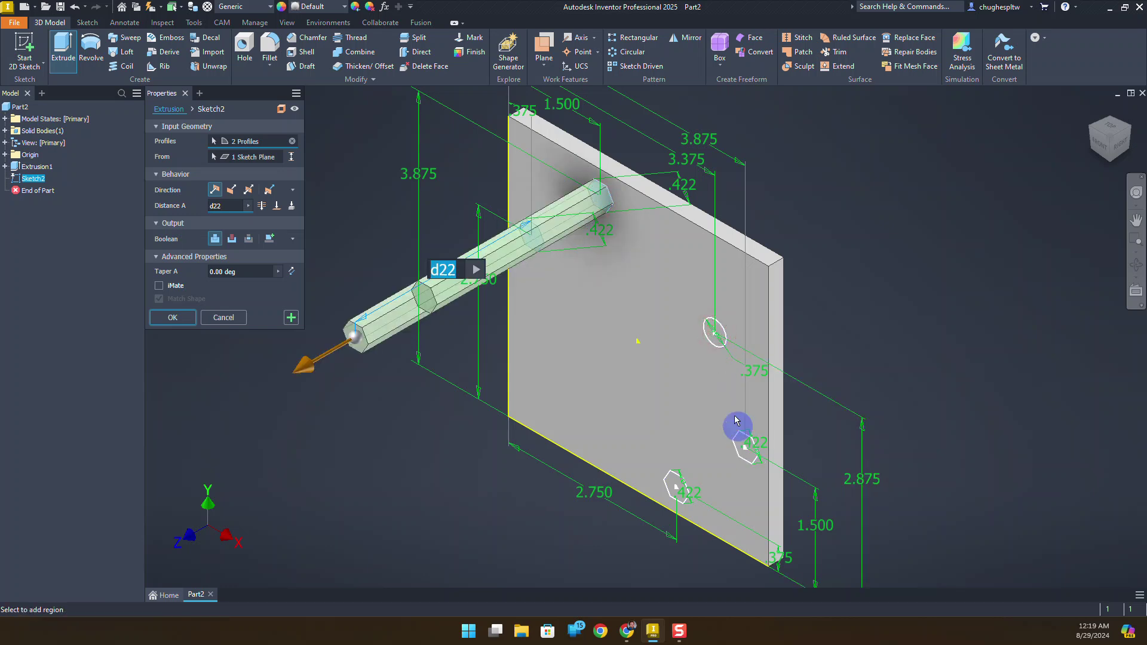
click(715, 338)
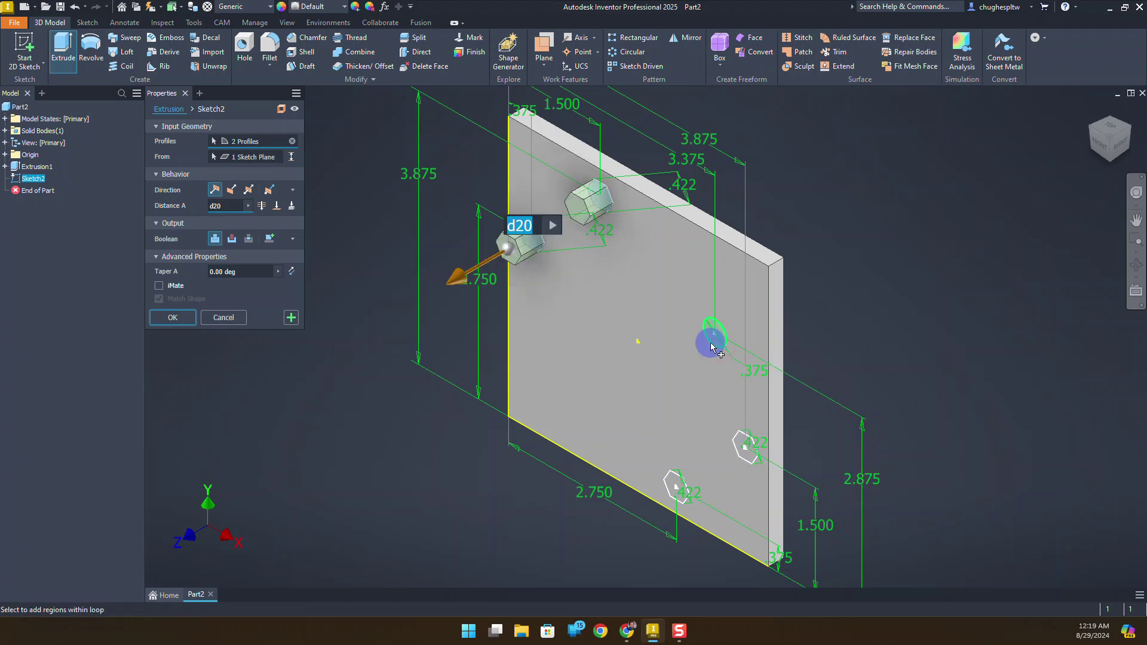
scroll(713, 347, up, 3)
click(725, 314)
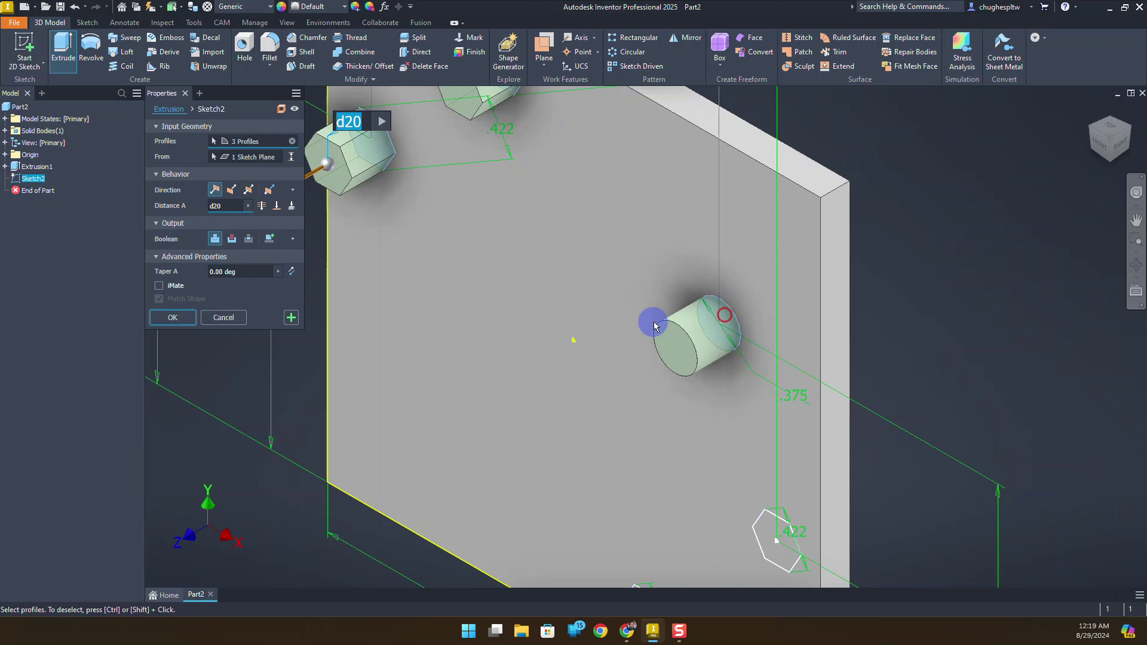
scroll(654, 327, down, 5)
scroll(720, 459, up, 5)
click(722, 447)
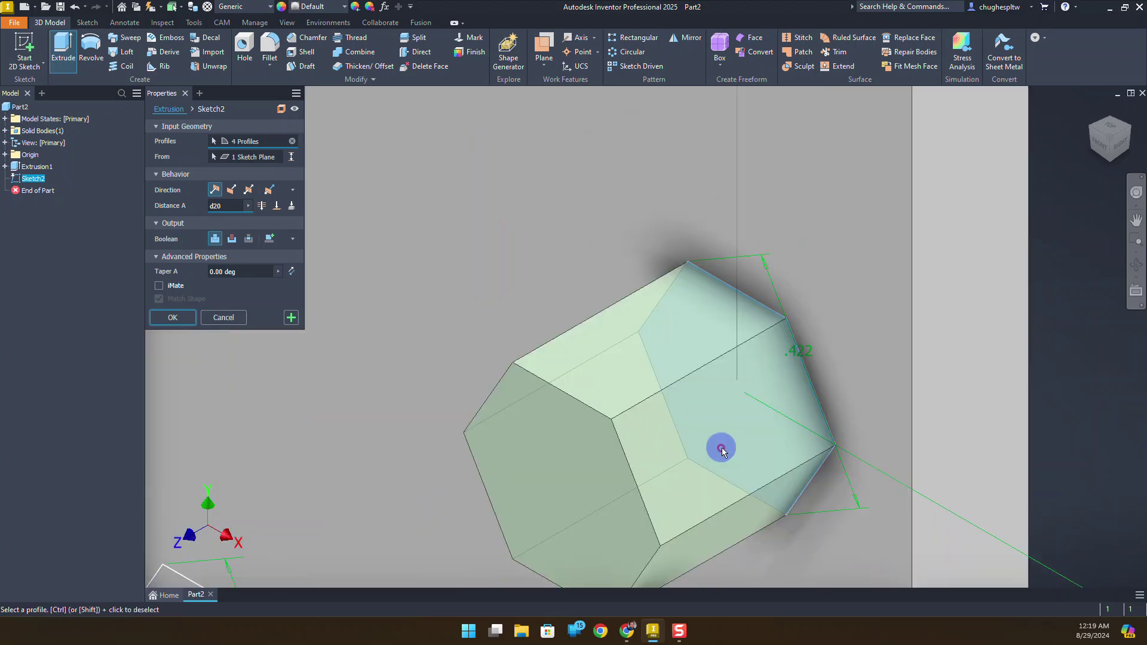
scroll(648, 495, down, 5)
scroll(604, 496, up, 6)
click(617, 445)
scroll(625, 449, down, 2)
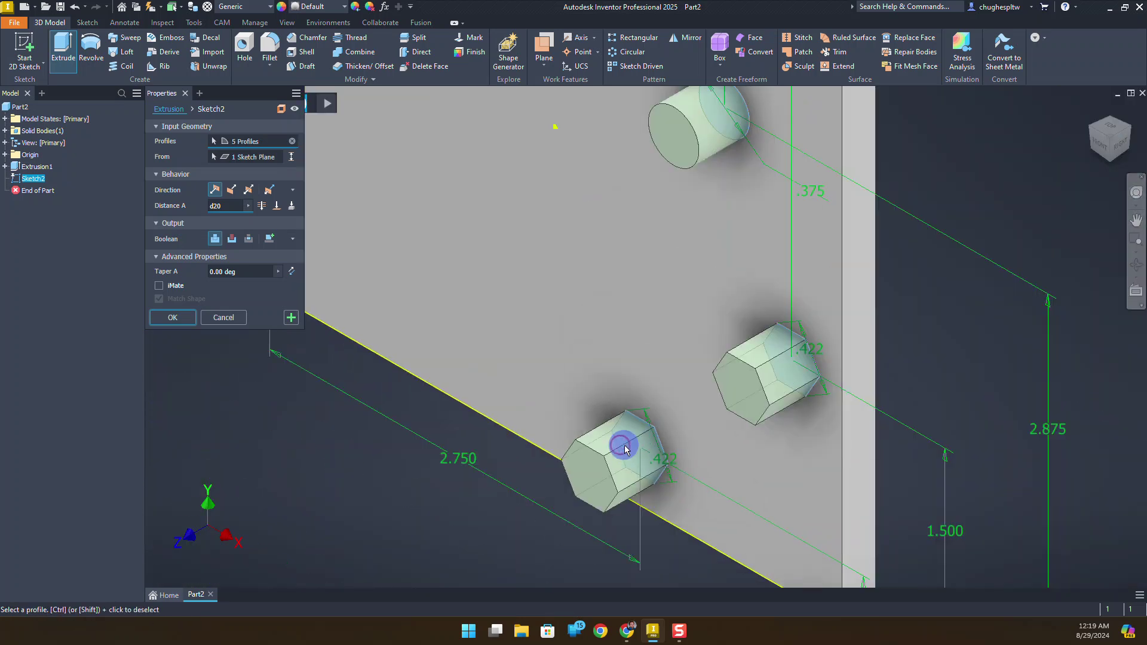
scroll(625, 446, down, 3)
scroll(502, 406, down, 3)
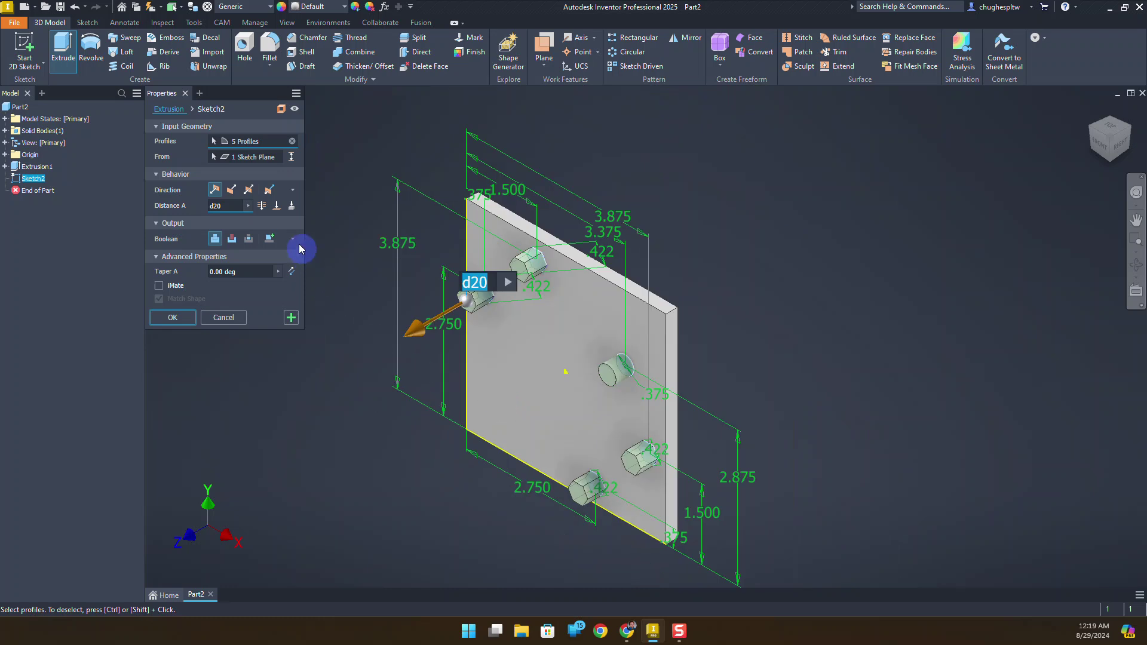
Complete the extrusion as a through-all cut in the flipped direction, into the plate.
click(231, 190)
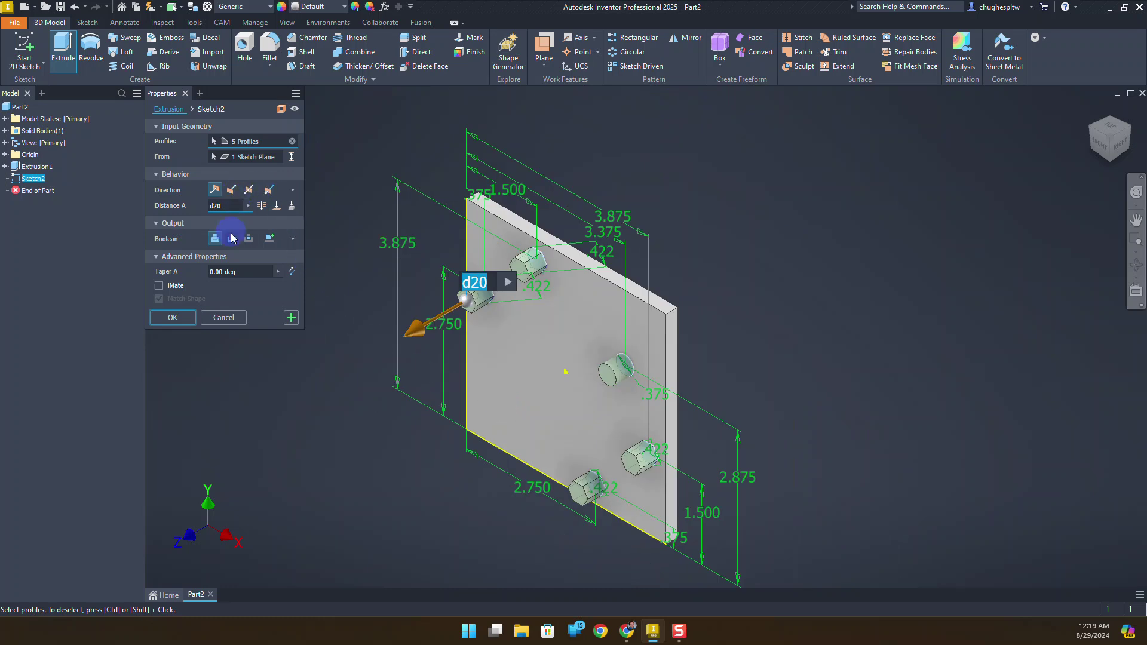
click(232, 239)
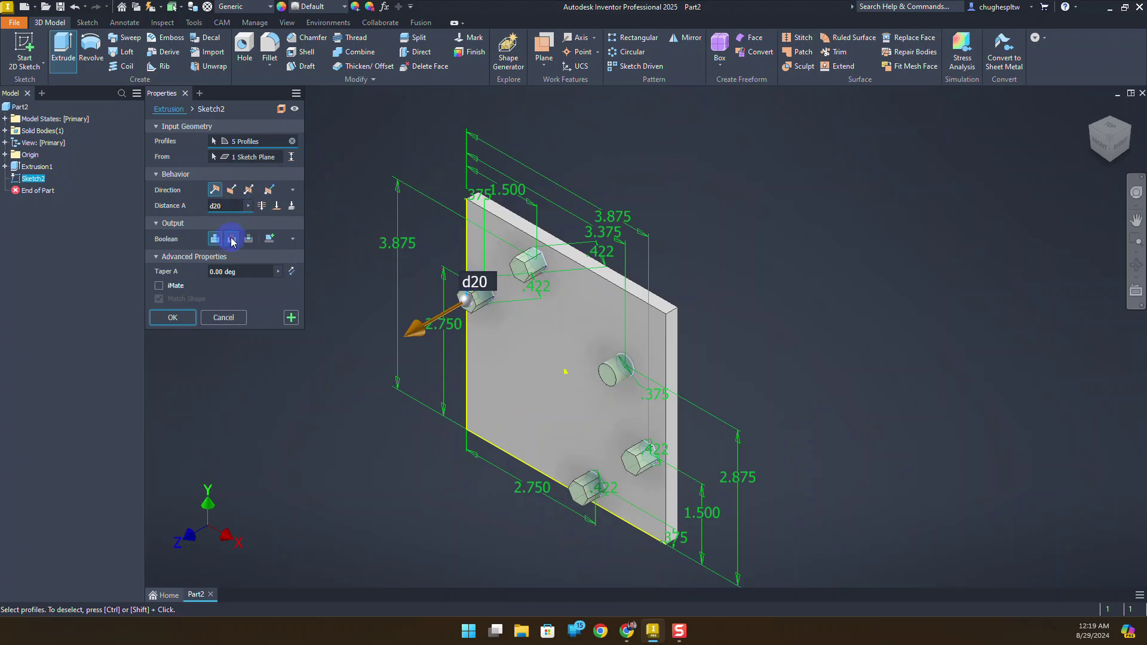
click(262, 207)
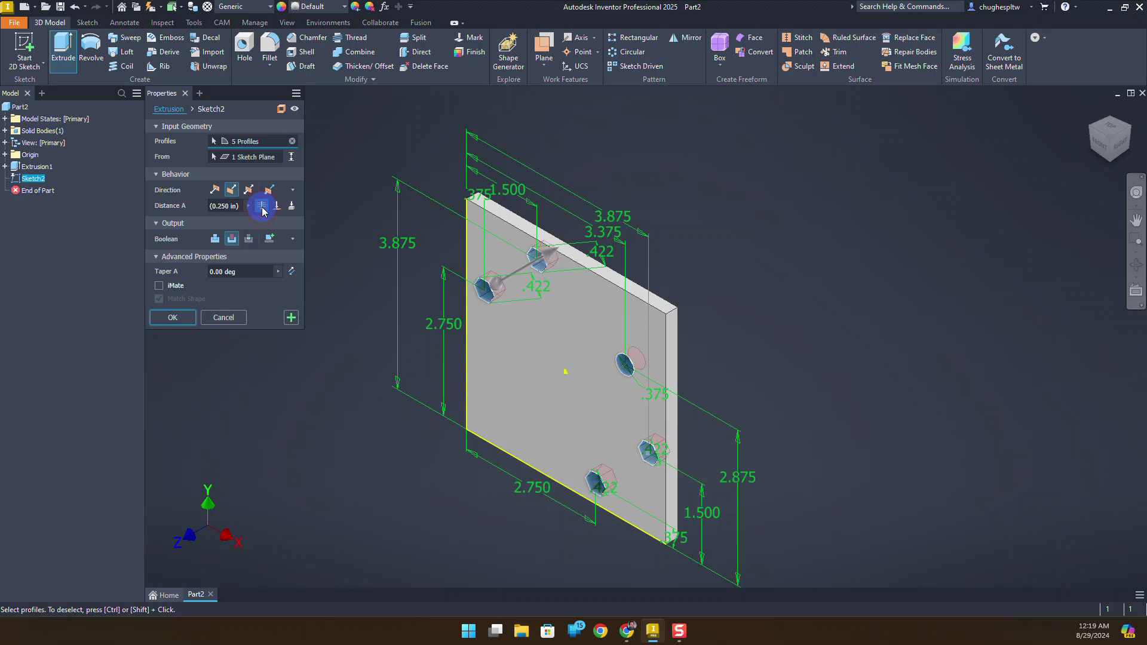
click(157, 324)
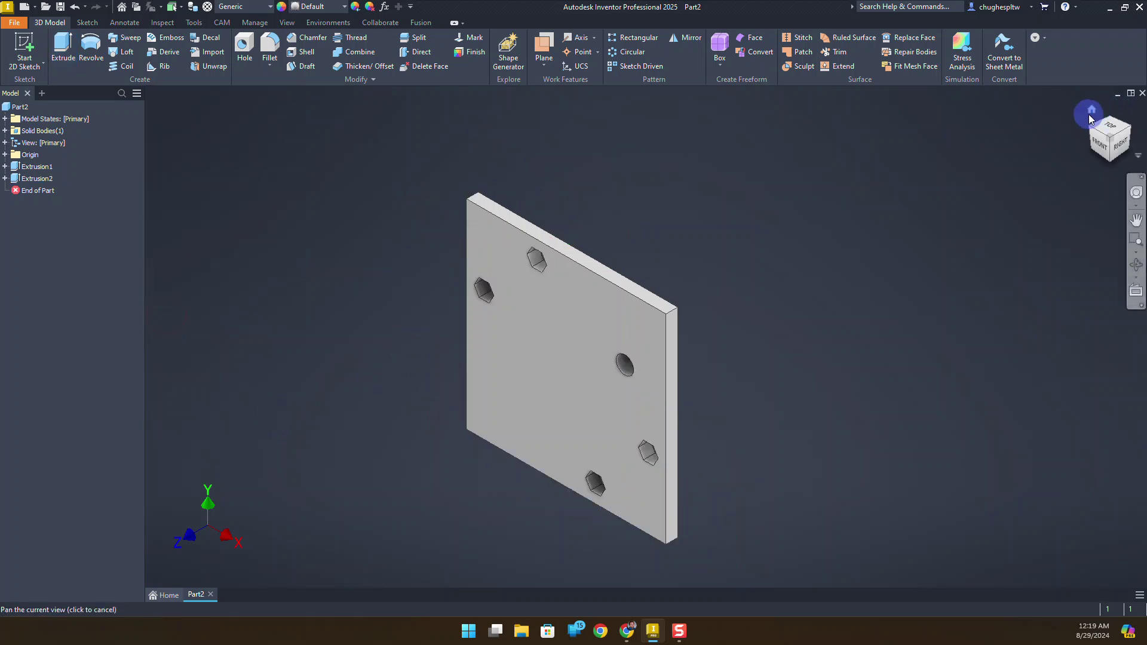
Assign the MDF Medium Density Fiberboard material from the Autodesk Material Library to the plate.
click(1091, 111)
click(282, 291)
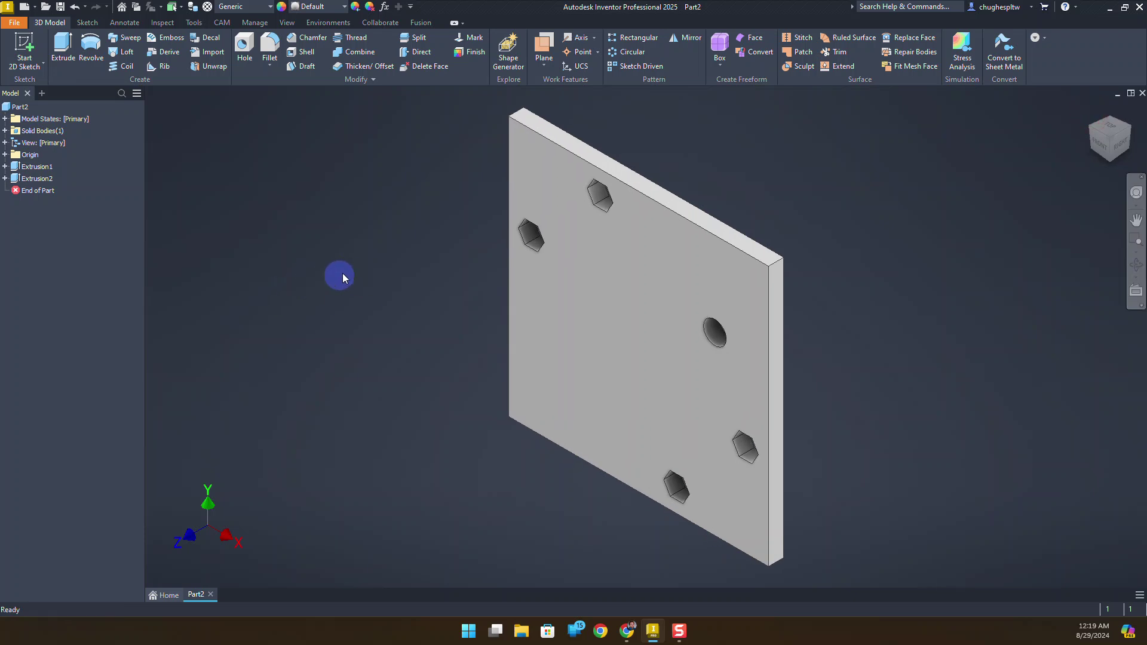
click(248, 7)
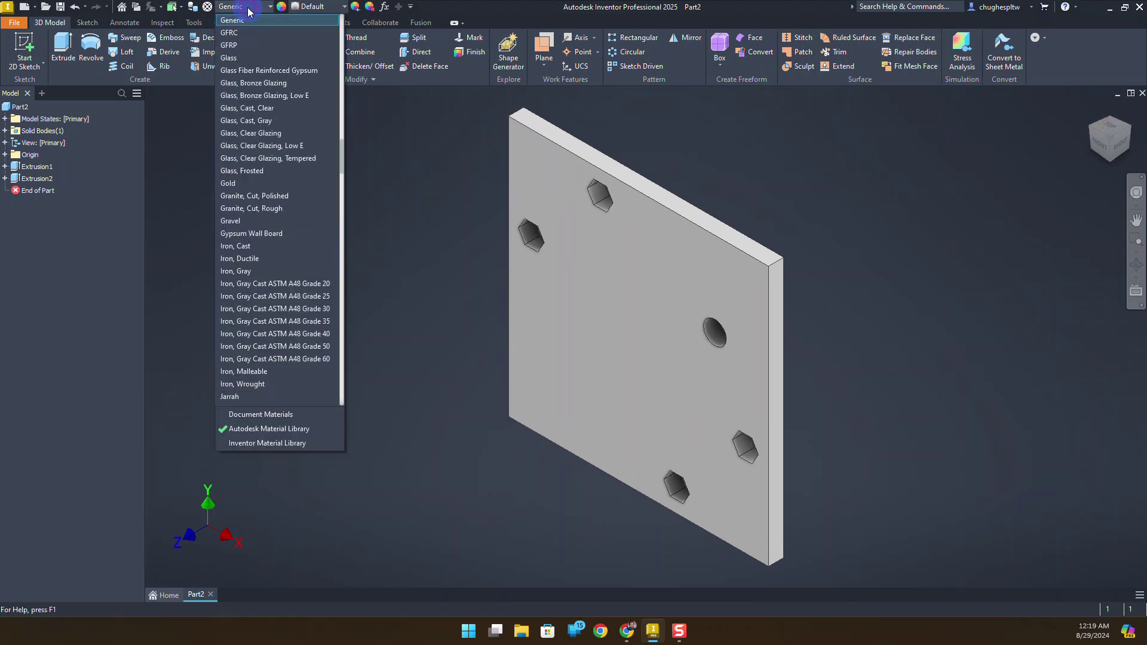
scroll(263, 215, down, 4)
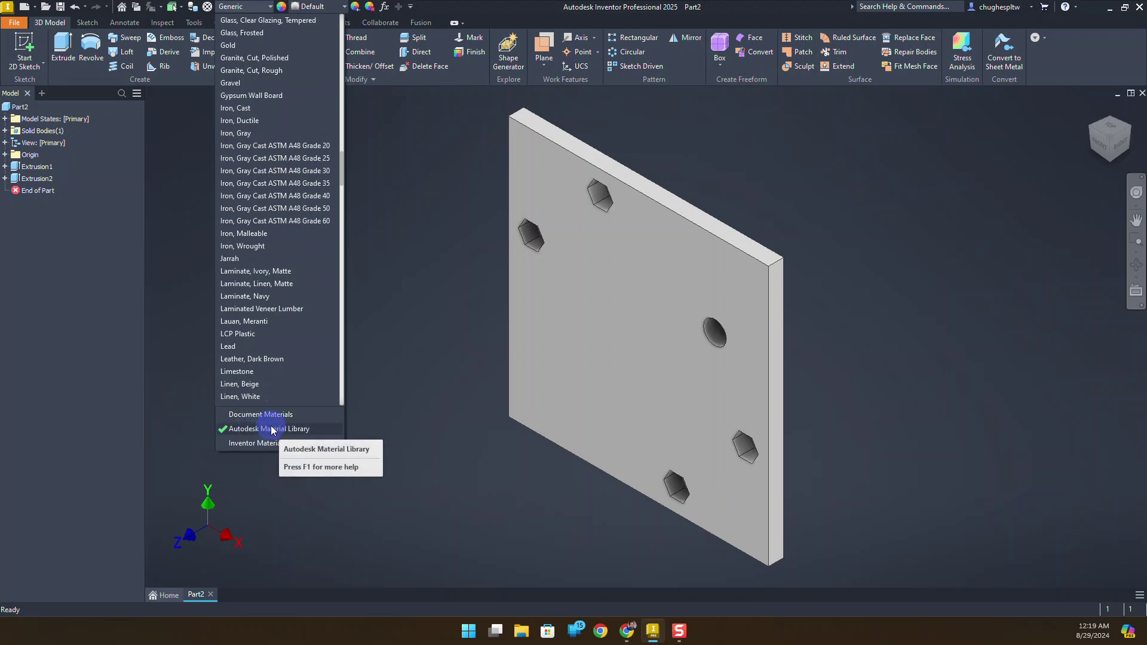
scroll(270, 209, down, 4)
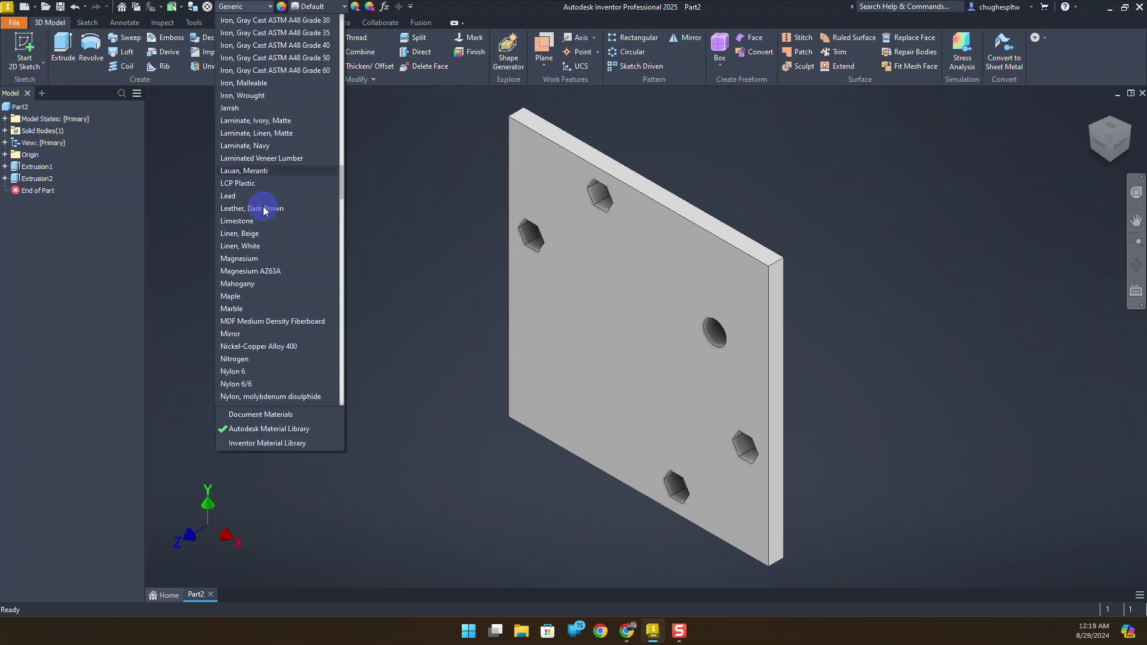
click(275, 321)
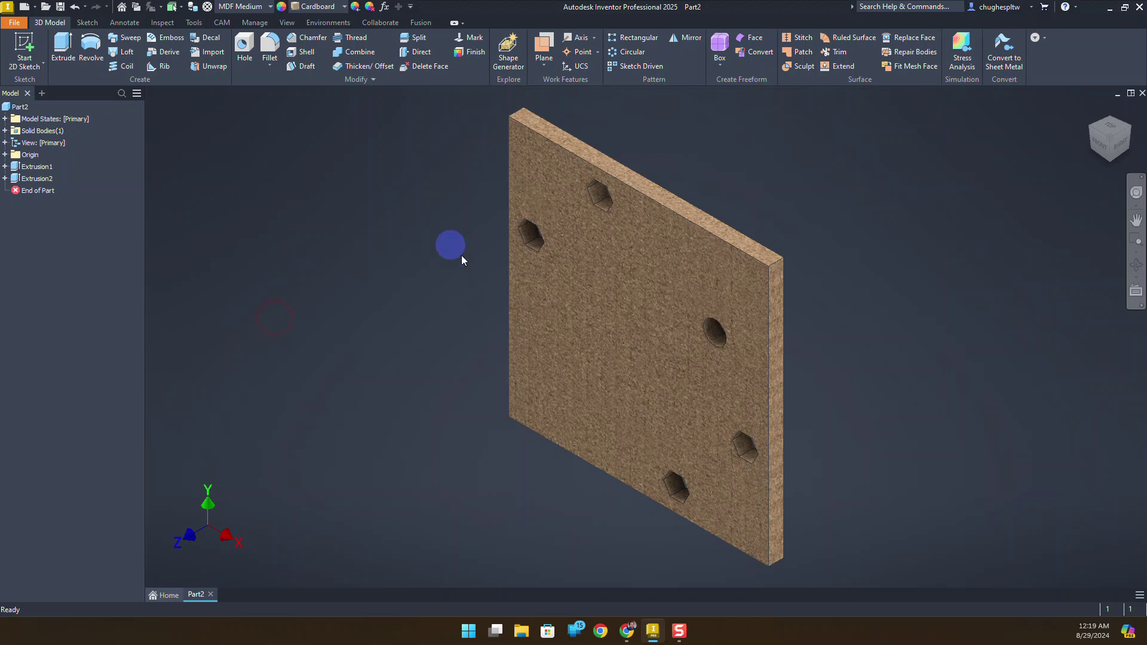
Save the part as "Trammel Toy Base - Bottom" in the Activity 1.3.2 Making Holes in CAD folder.
click(62, 8)
text(Tr)
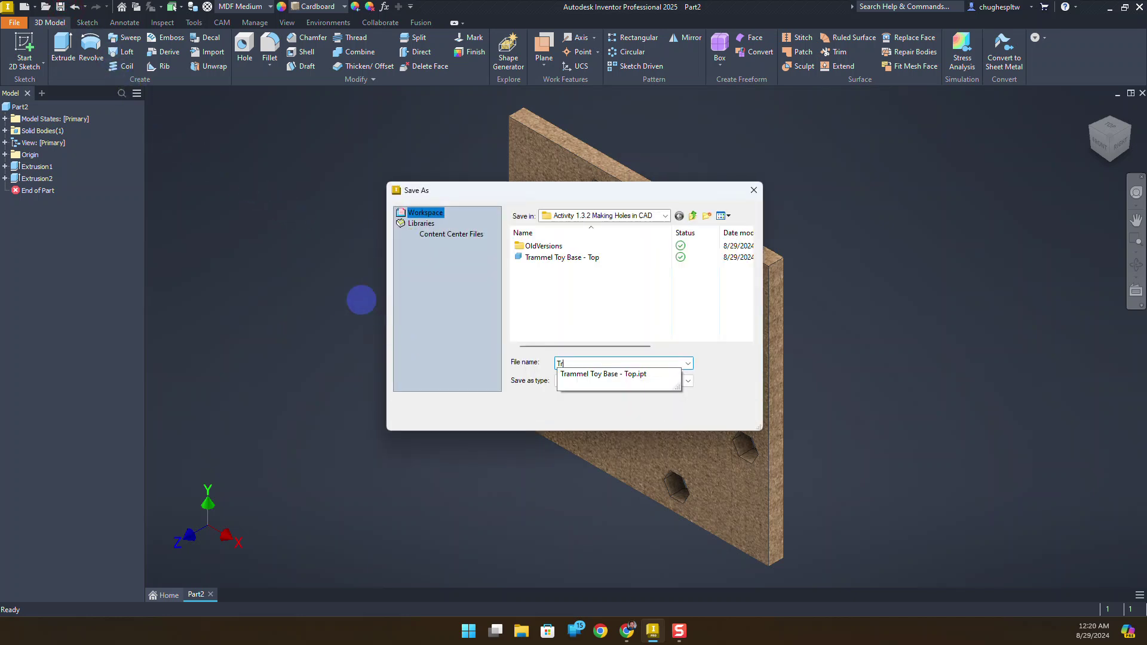
text(ammel Toy Base - Bott)
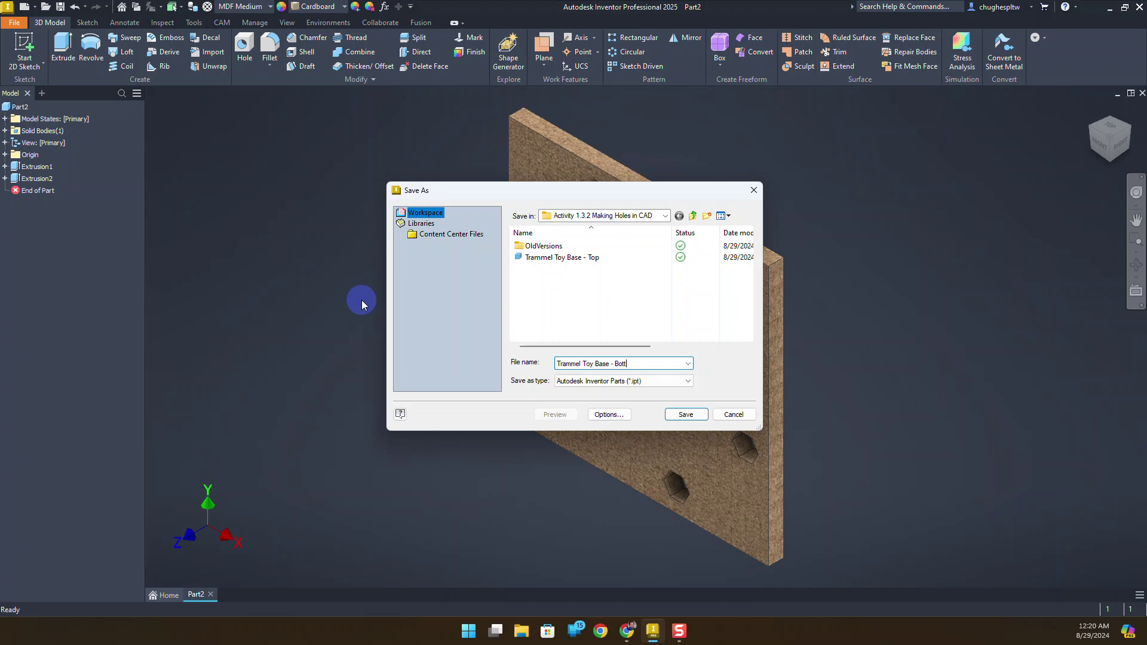
text(om)
key(Return)
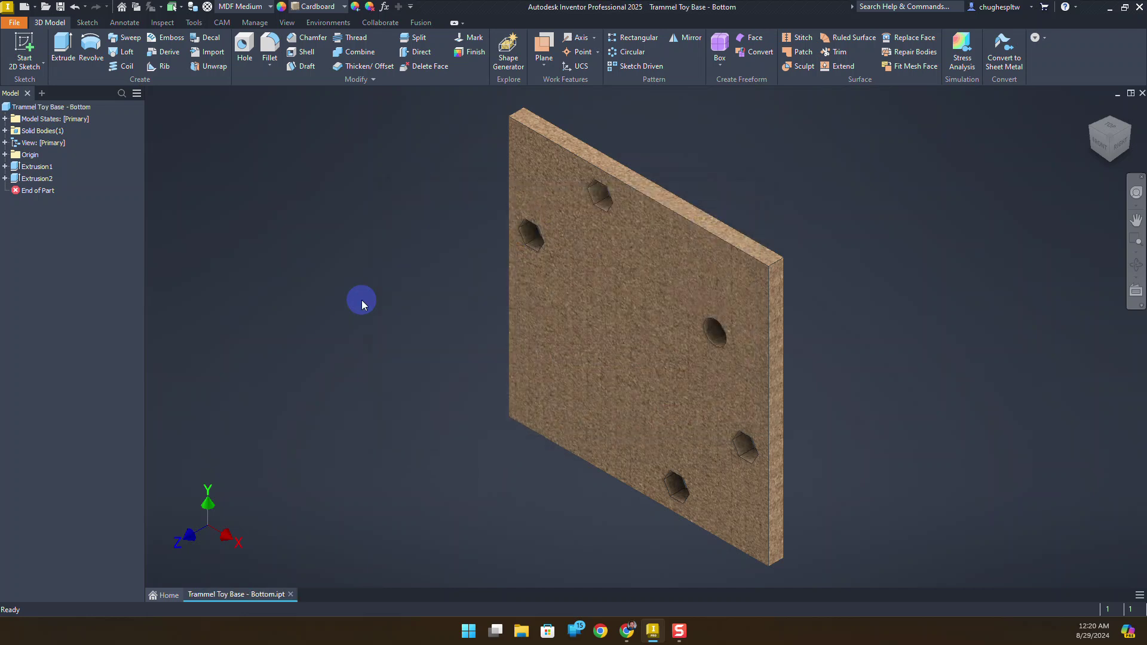